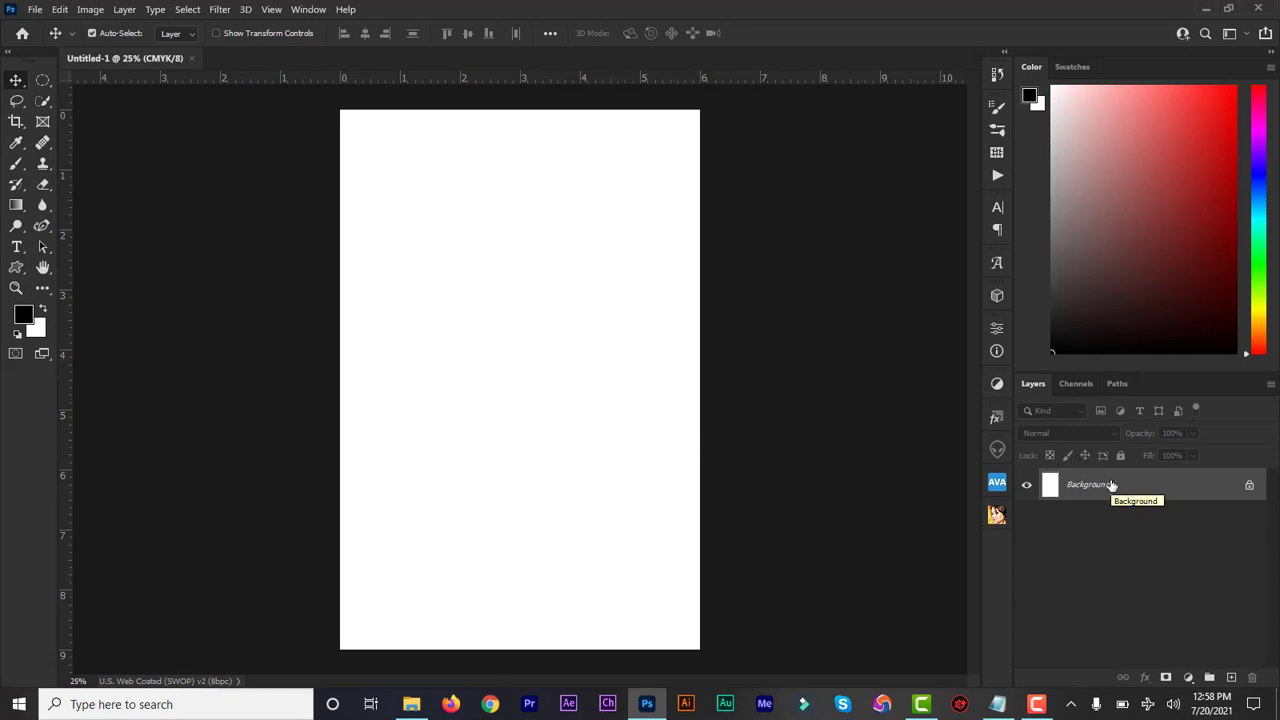
# Step: Fill the Background layer with black and hide the rulers
pyautogui.hotkey('alt', 'BackSpace')
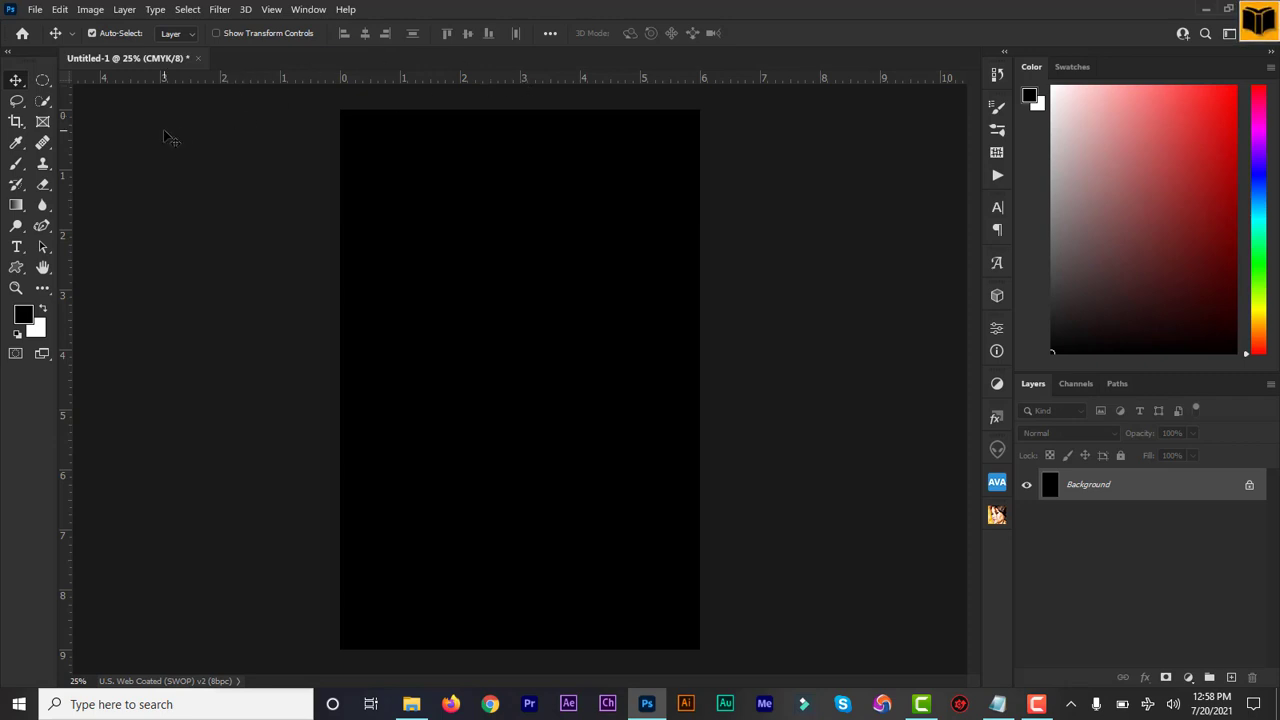
pyautogui.hotkey('ctrl', 'r')
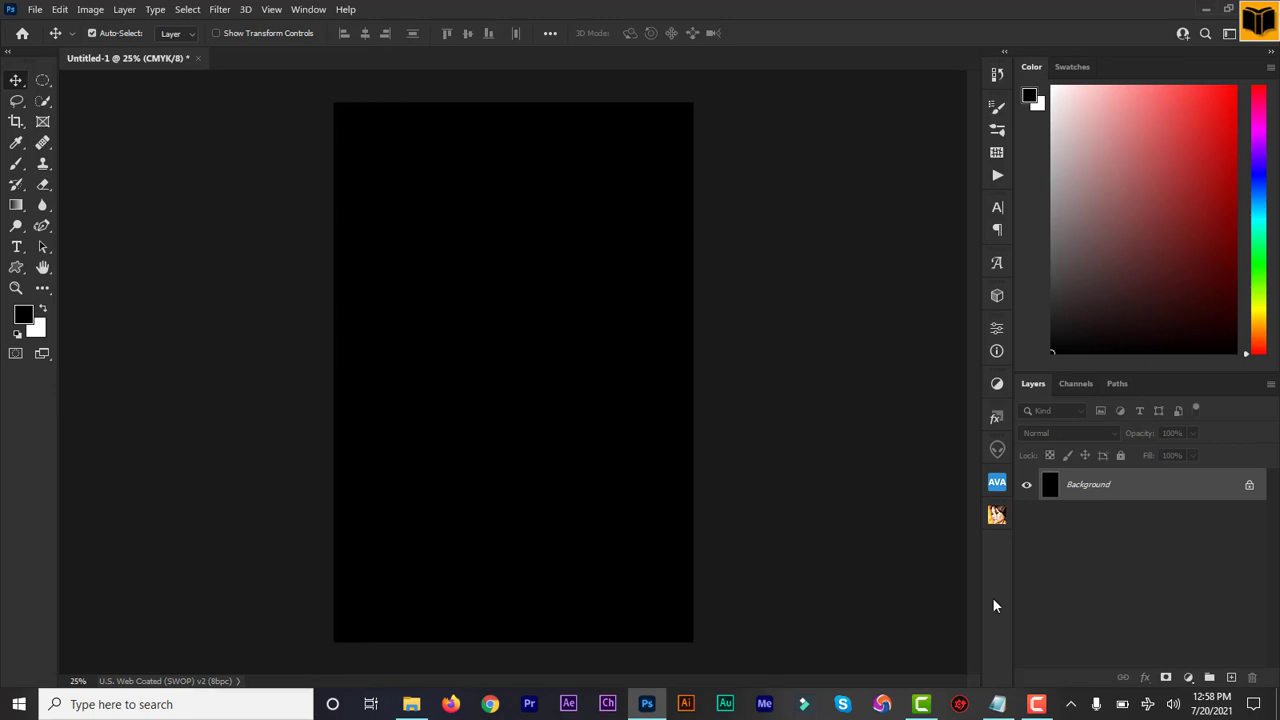
# Step: Review the title, subtitle, author and font notes in the design information text file
pyautogui.click(999, 706)
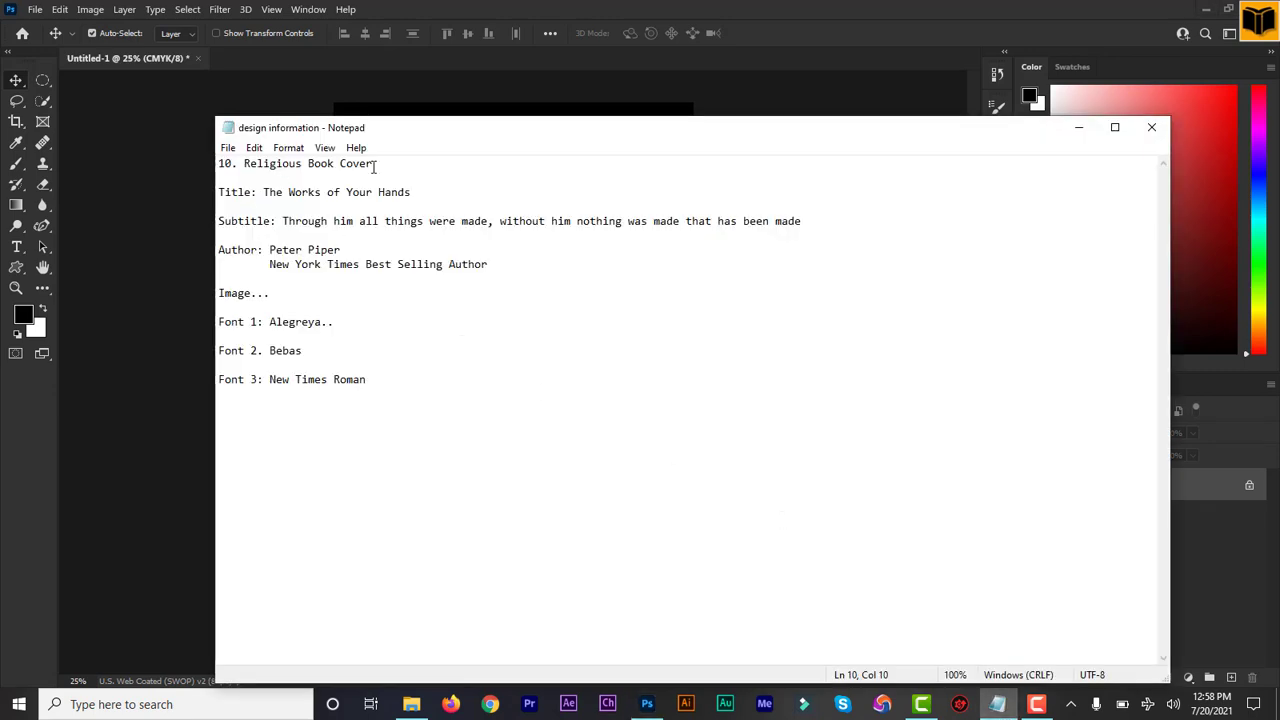
pyautogui.click(445, 192)
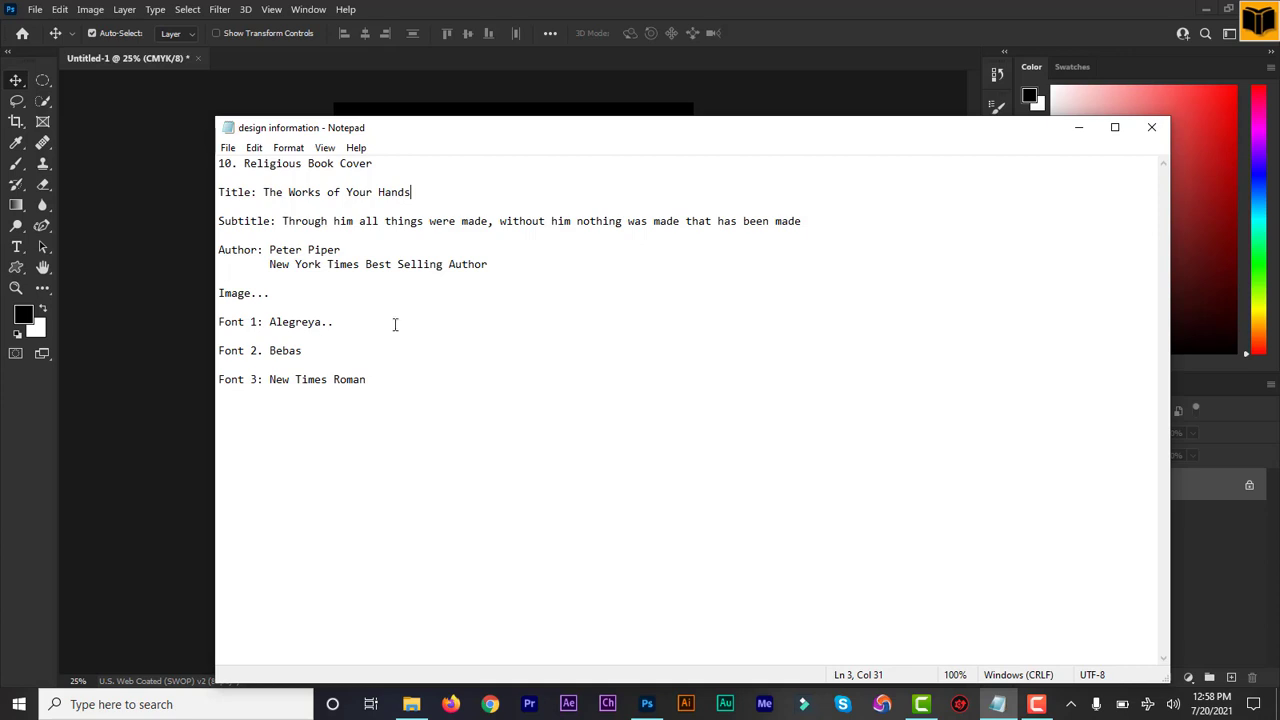
pyautogui.click(1078, 127)
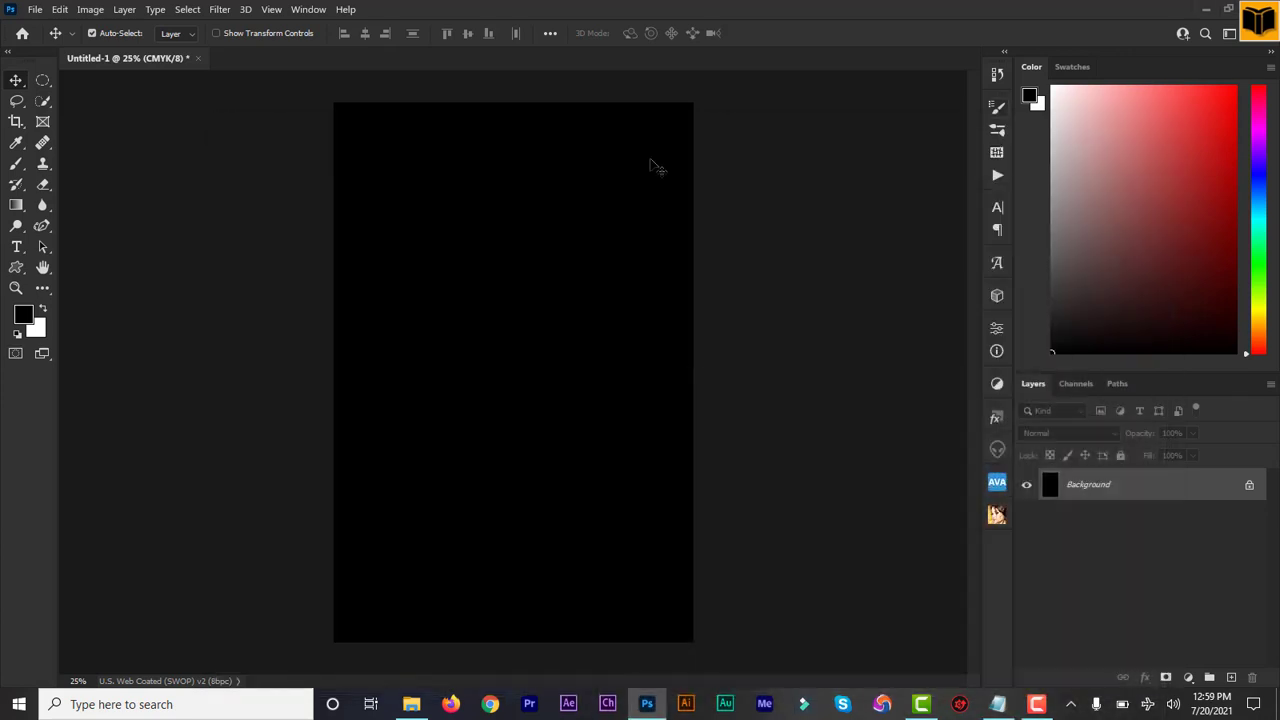
# Step: Open the nebula picture Image from the Religious folder in Adobe Photoshop 2021
pyautogui.click(411, 704)
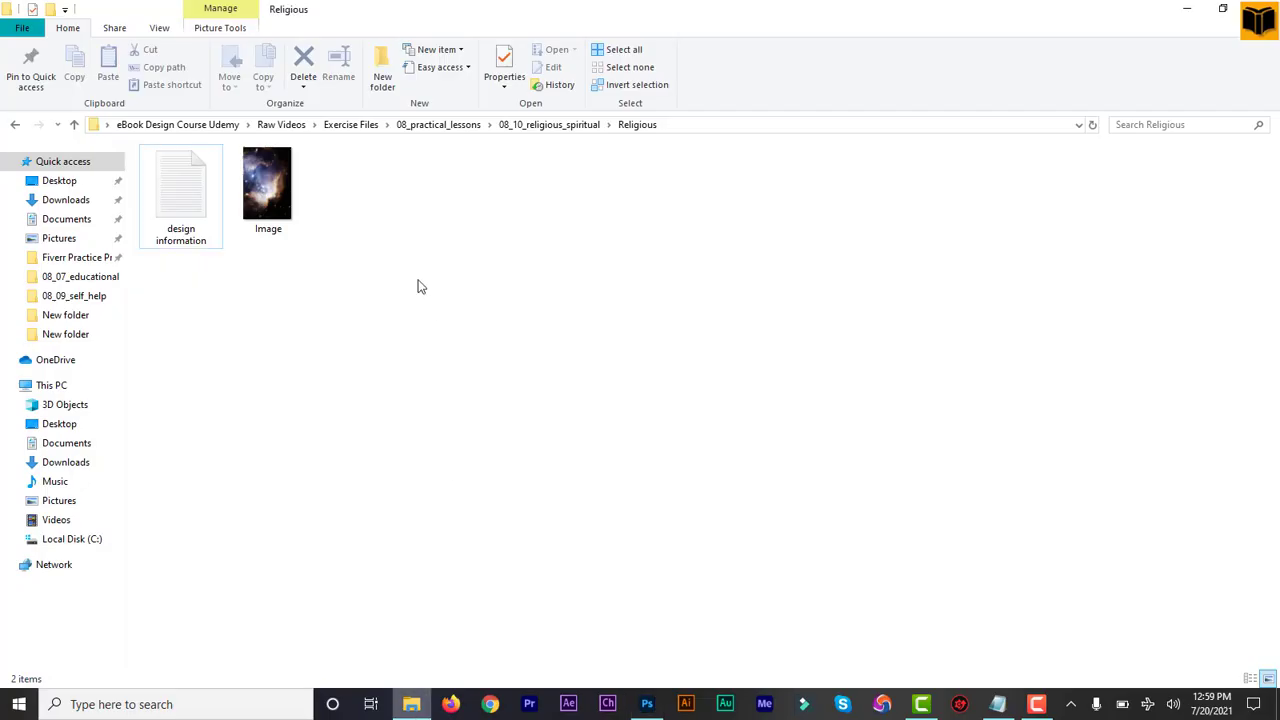
pyautogui.doubleClick(277, 218)
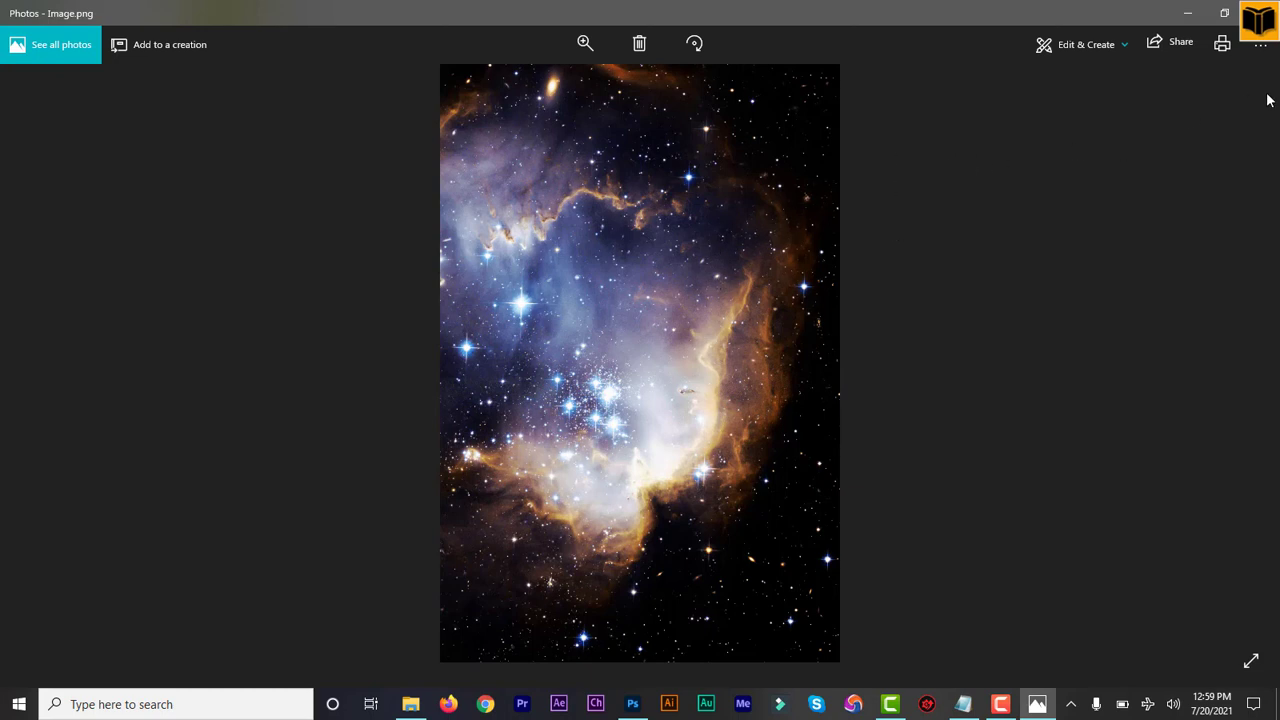
pyautogui.click(1264, 42)
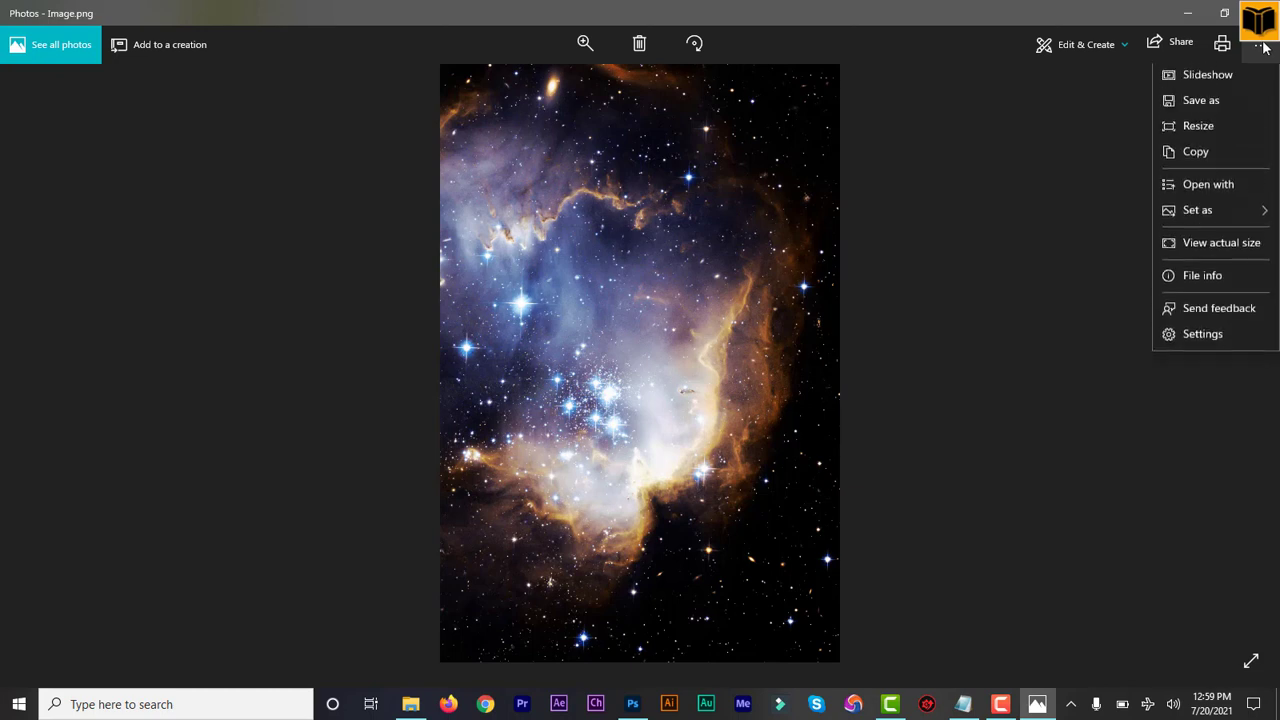
pyautogui.click(1224, 190)
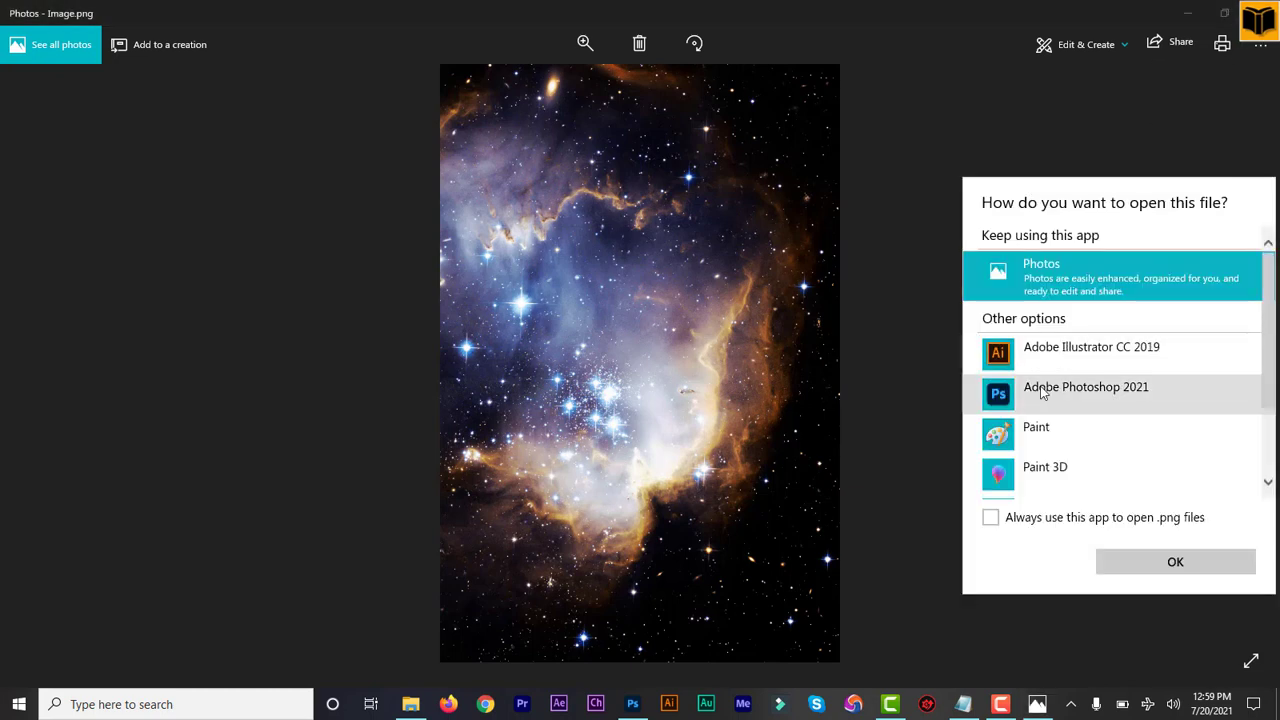
pyautogui.click(1060, 395)
pyautogui.click(1176, 562)
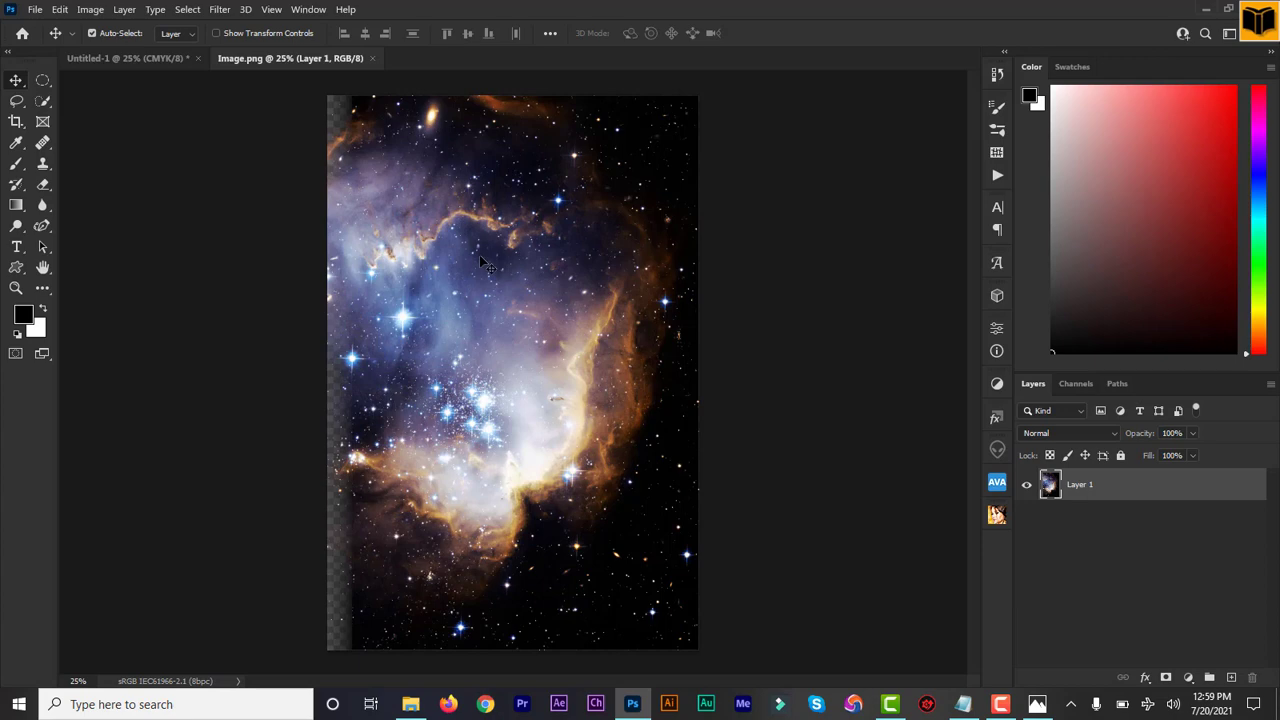
# Step: Bring the nebula image into the Untitled-1 document so it covers the whole page, and convert its layer to a smart object
pyautogui.moveTo(488, 266); pyautogui.dragTo(418, 301)
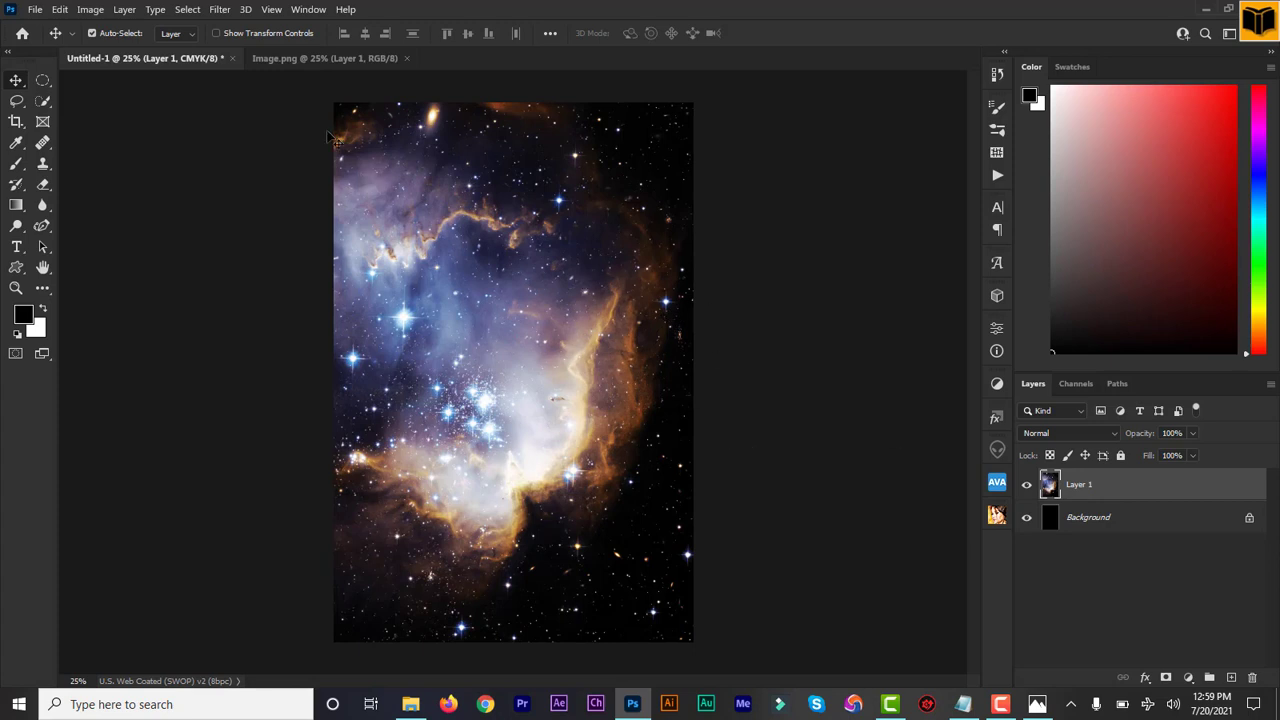
pyautogui.hotkey('ctrl', 't')
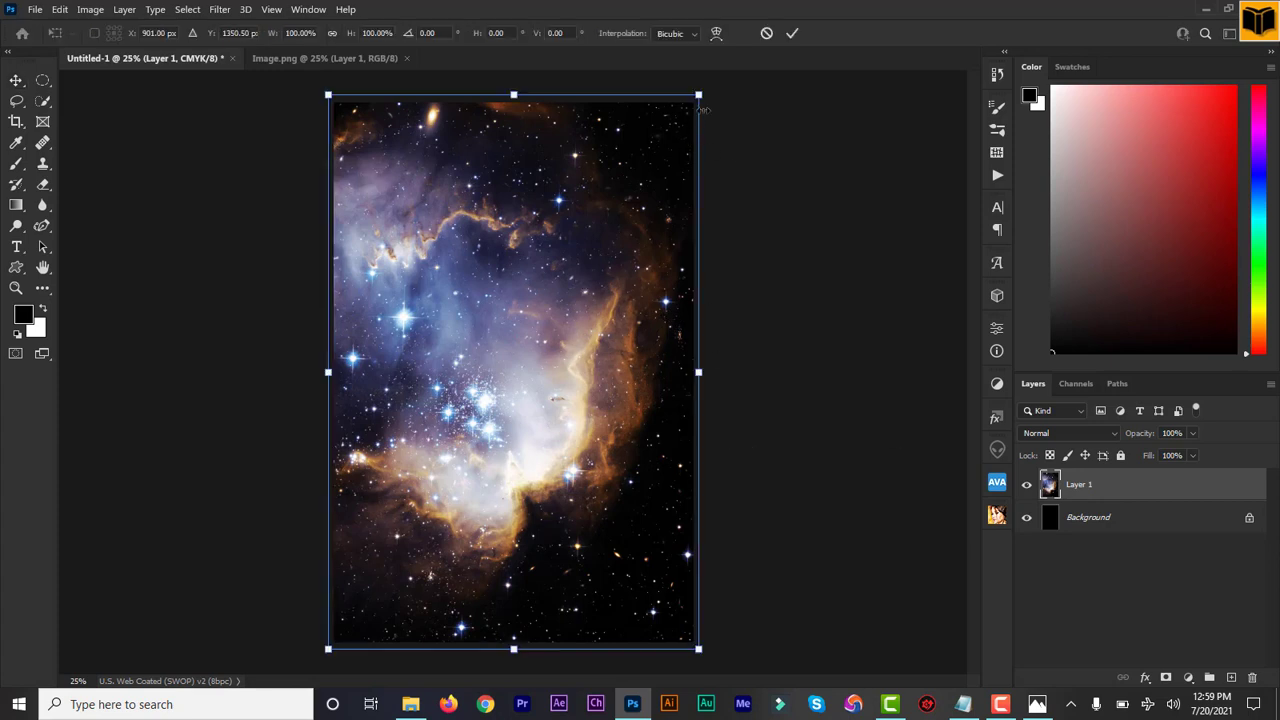
pyautogui.click(794, 33)
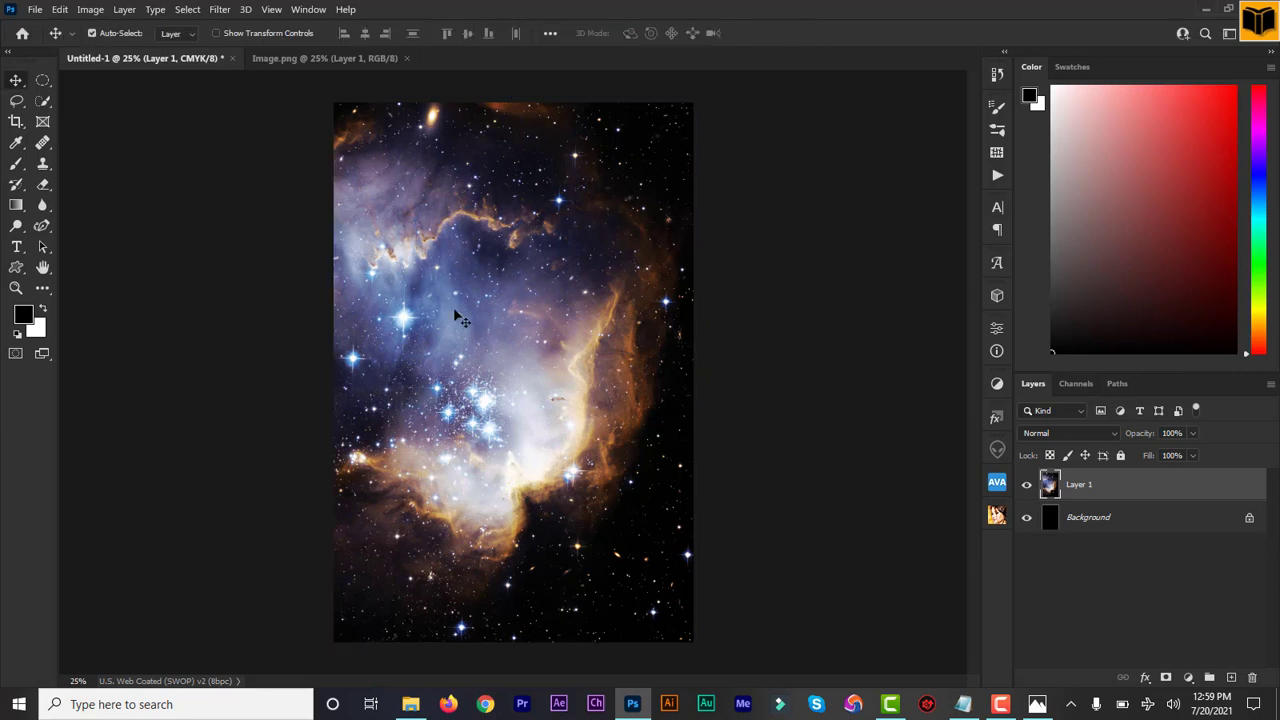
pyautogui.rightClick(1104, 490)
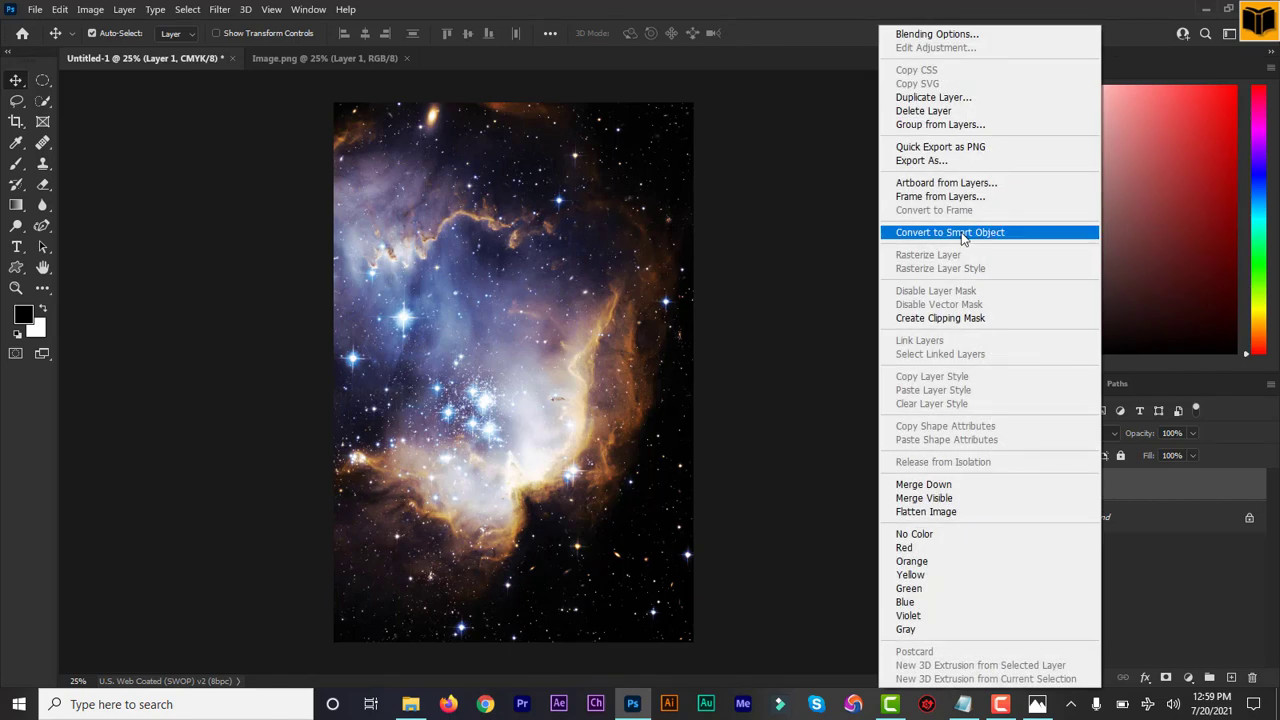
pyautogui.click(962, 234)
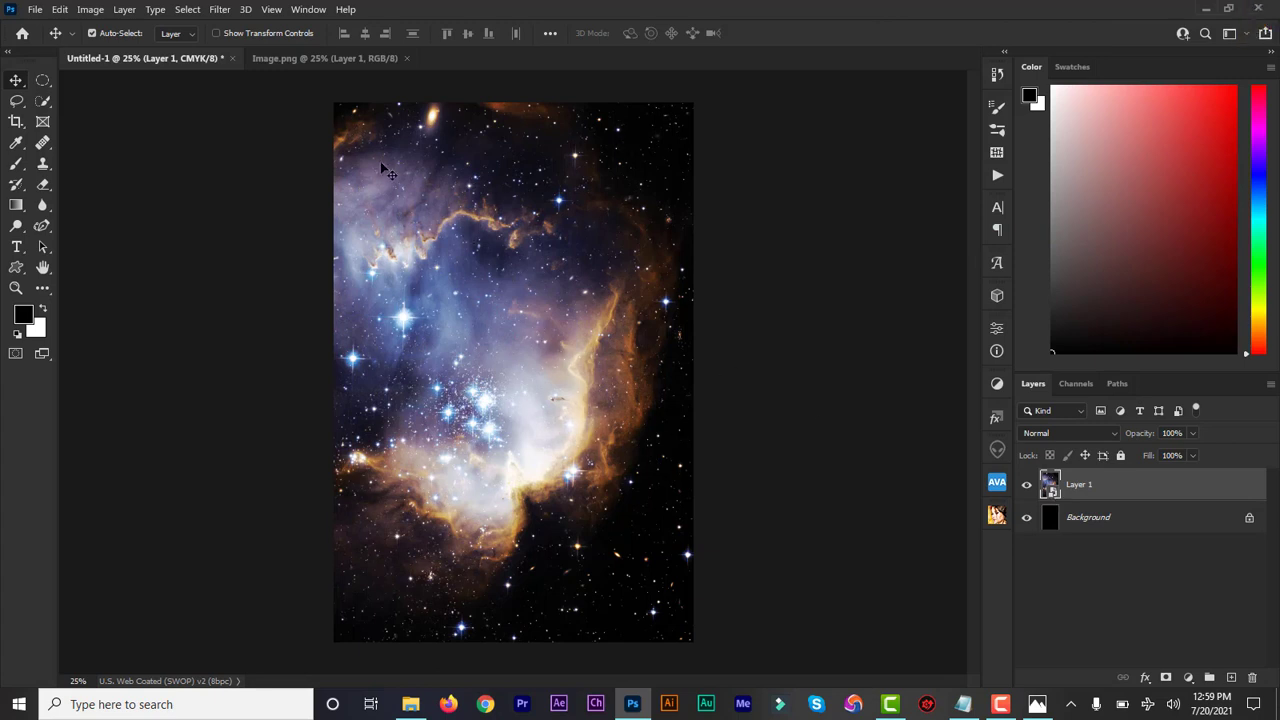
# Step: Copy "The Works of Your" from the design information notes and paste it as a new text layer on the cover
pyautogui.click(964, 704)
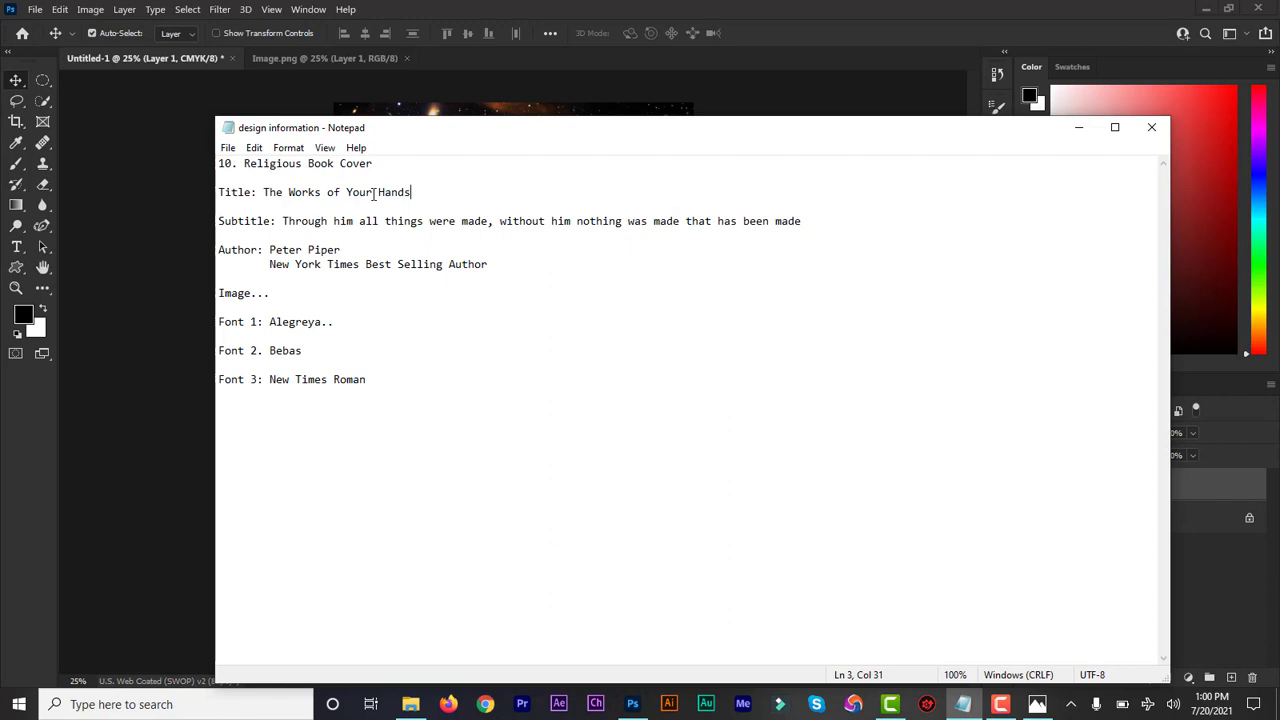
pyautogui.moveTo(373, 192); pyautogui.dragTo(264, 193)
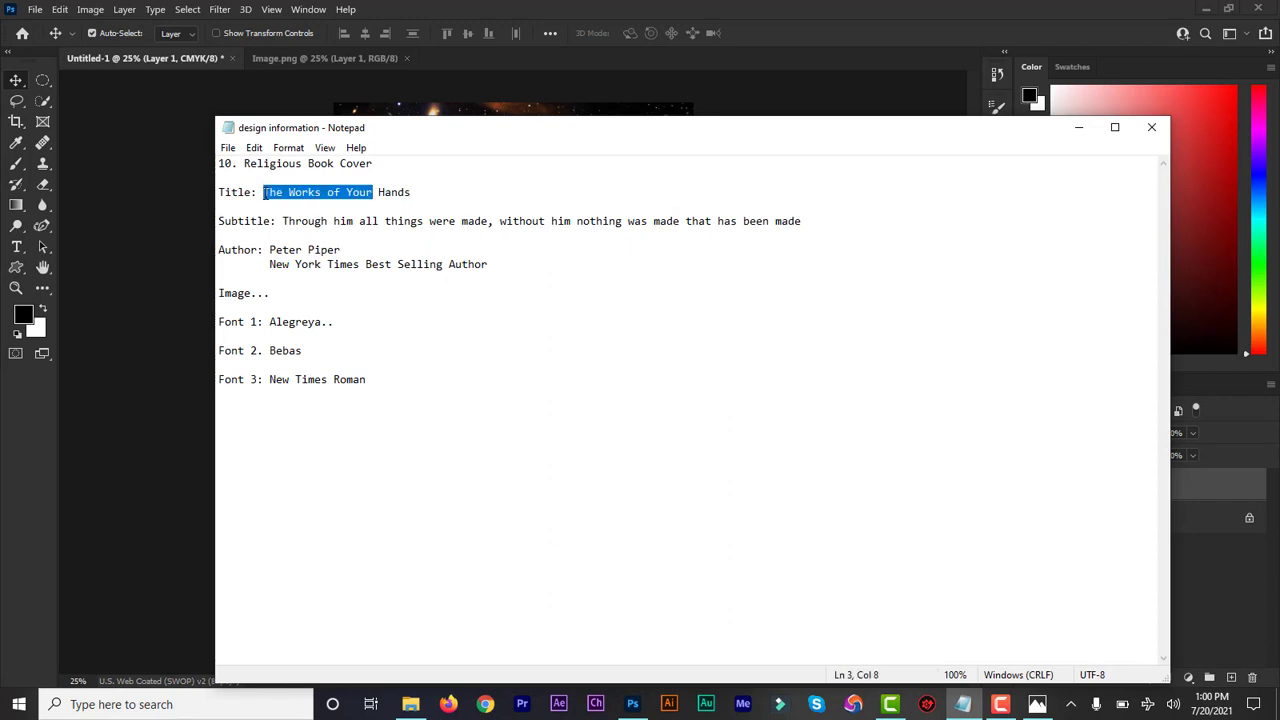
pyautogui.click(1079, 128)
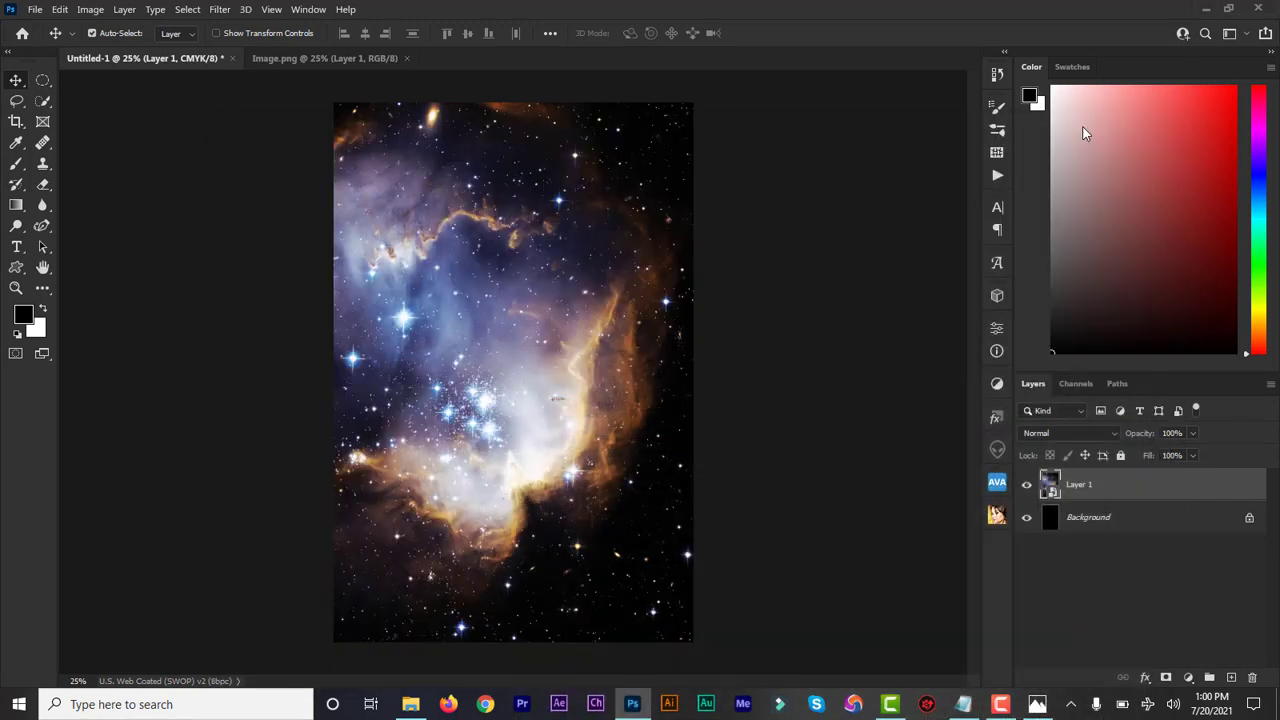
pyautogui.click(16, 246)
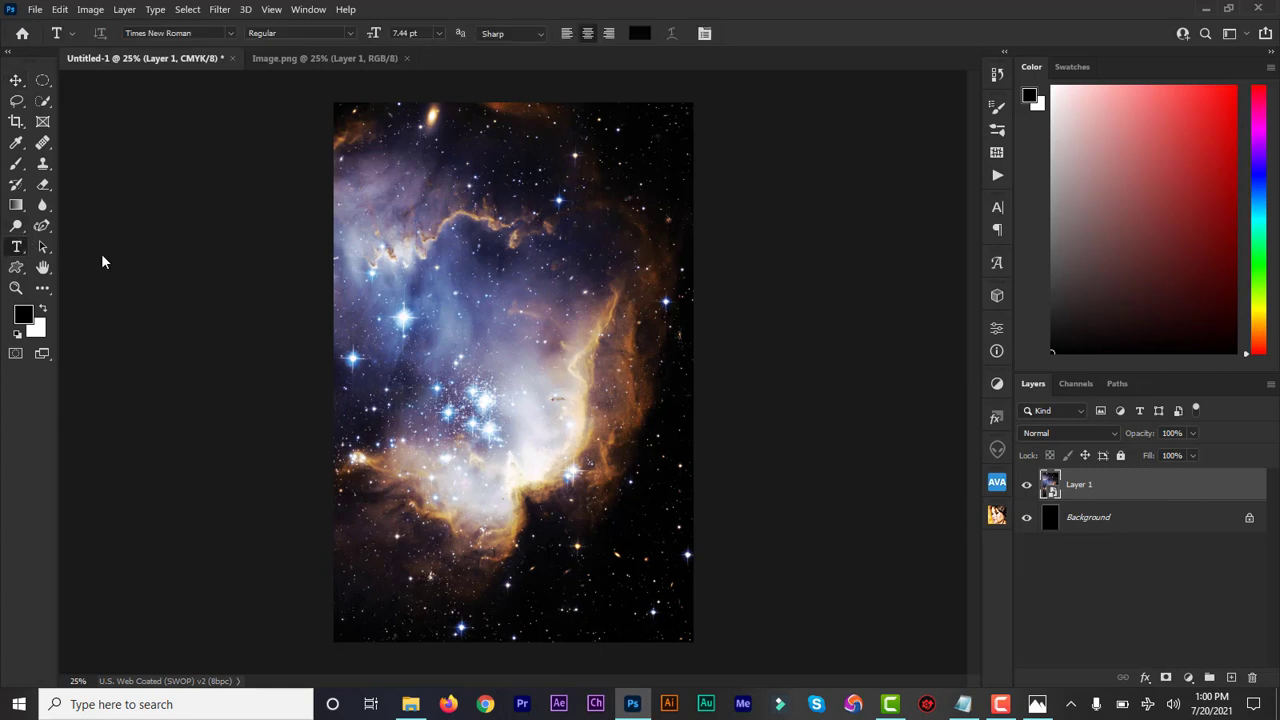
pyautogui.click(431, 315)
pyautogui.write('THE WORDS OF YOUR')
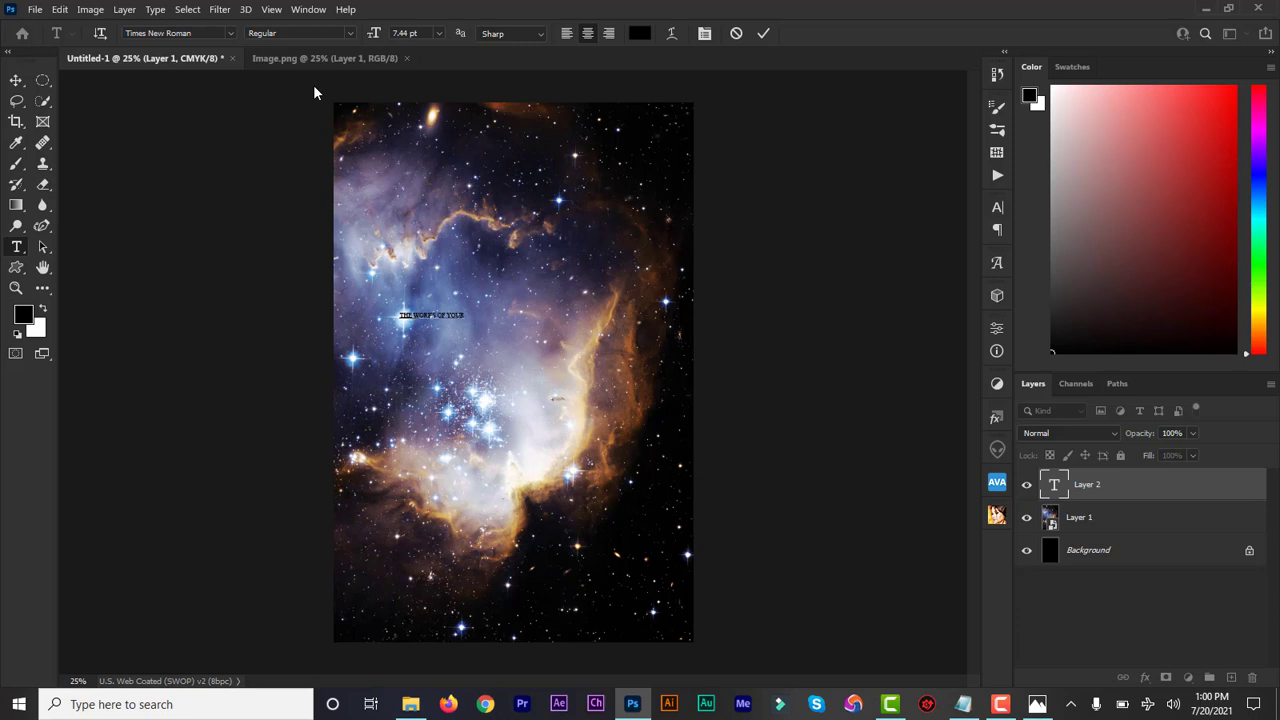
# Step: Enlarge the "The Works of Your" text to 33 pt and centre it horizontally on the cover
pyautogui.doubleClick(1053, 487)
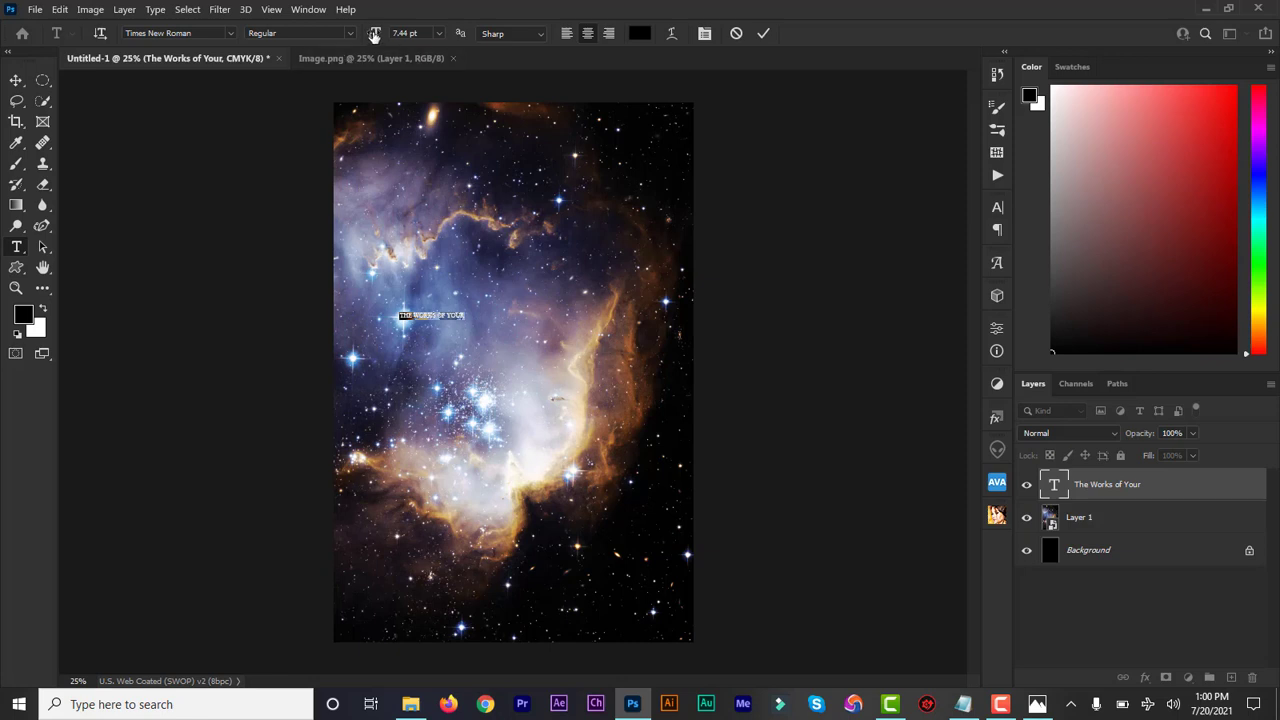
pyautogui.moveTo(374, 35); pyautogui.dragTo(396, 40)
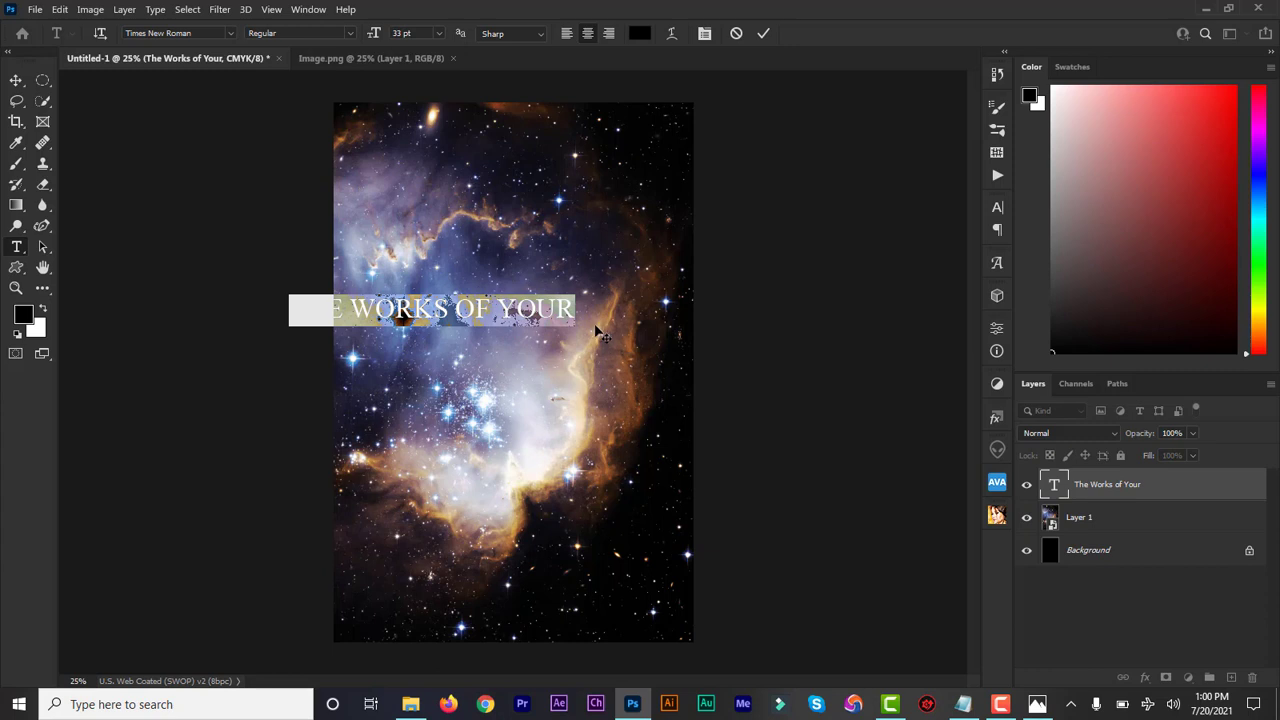
pyautogui.moveTo(601, 331); pyautogui.dragTo(679, 330)
pyautogui.click(764, 34)
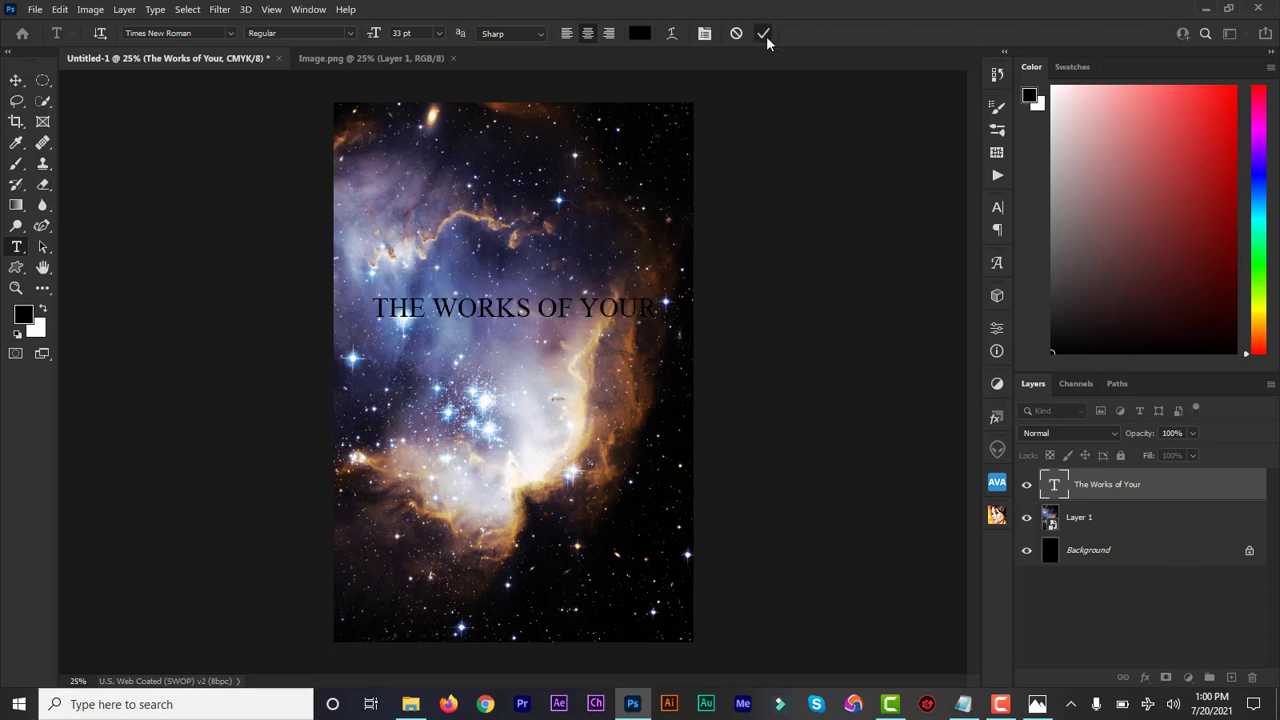
# Step: Set the colour of the "The Works of Your" text to white (ffffff)
pyautogui.doubleClick(1054, 488)
pyautogui.click(639, 33)
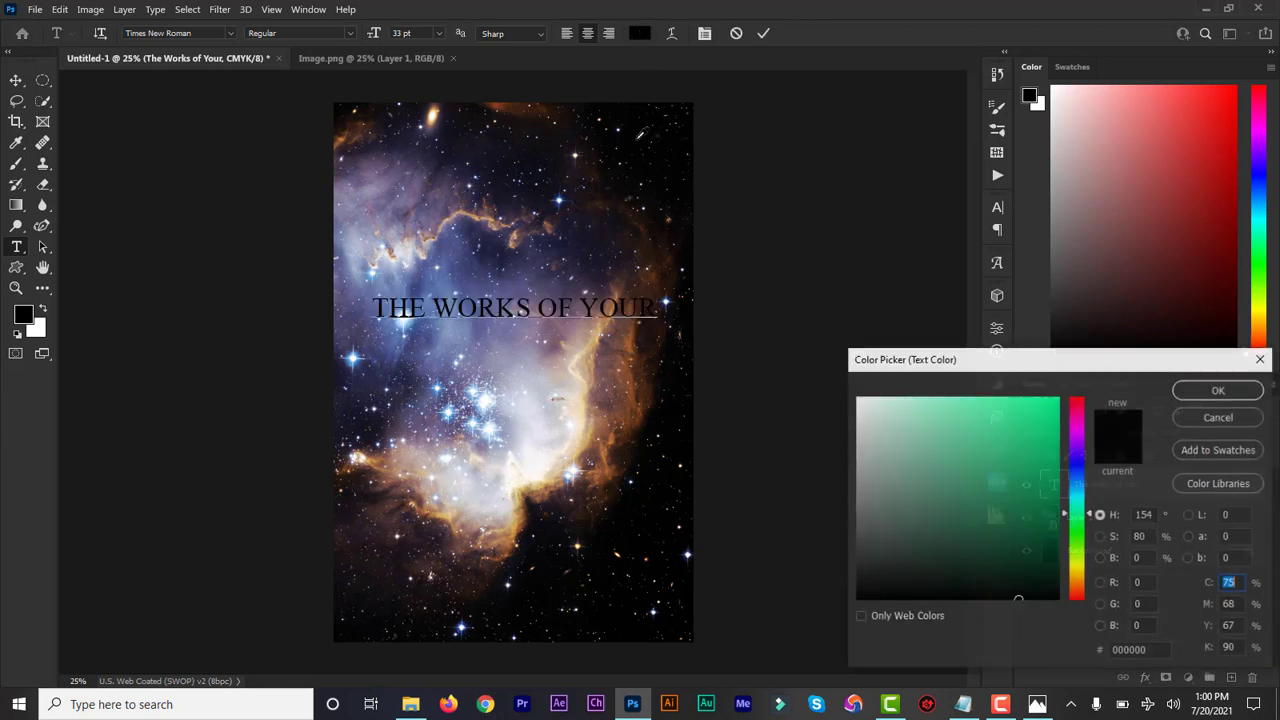
pyautogui.click(857, 401)
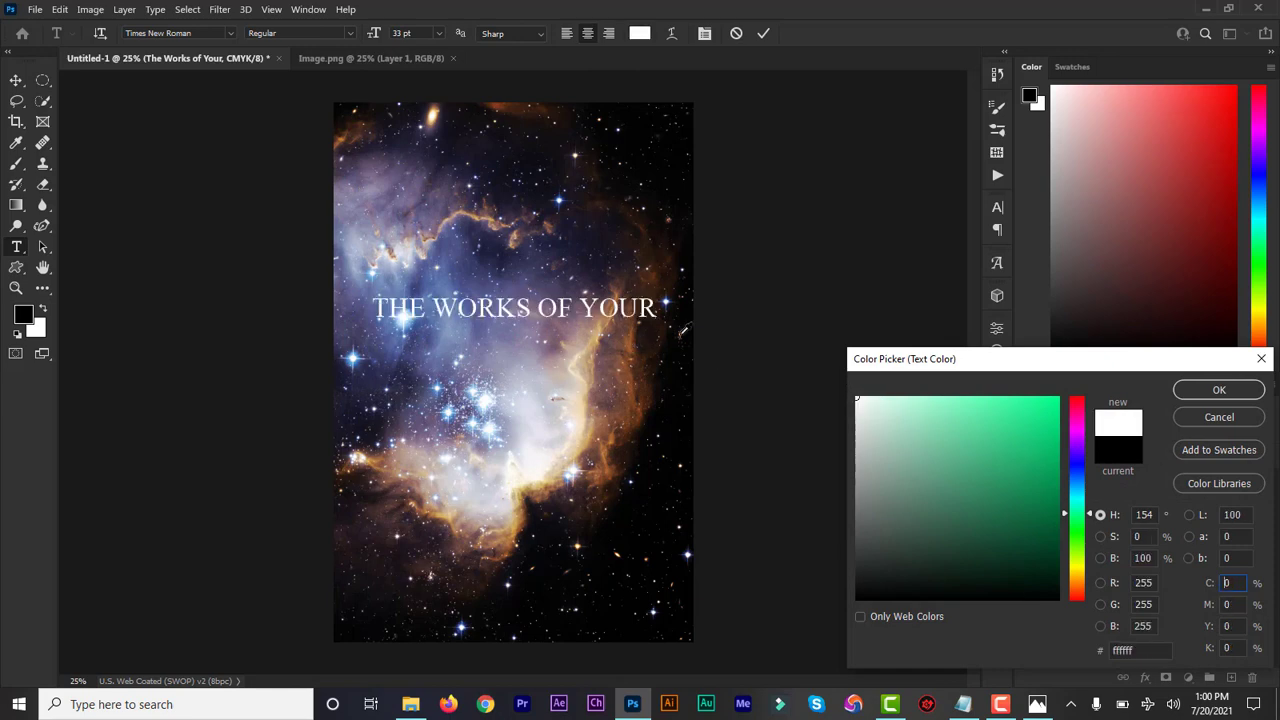
pyautogui.click(590, 349)
pyautogui.click(590, 349)
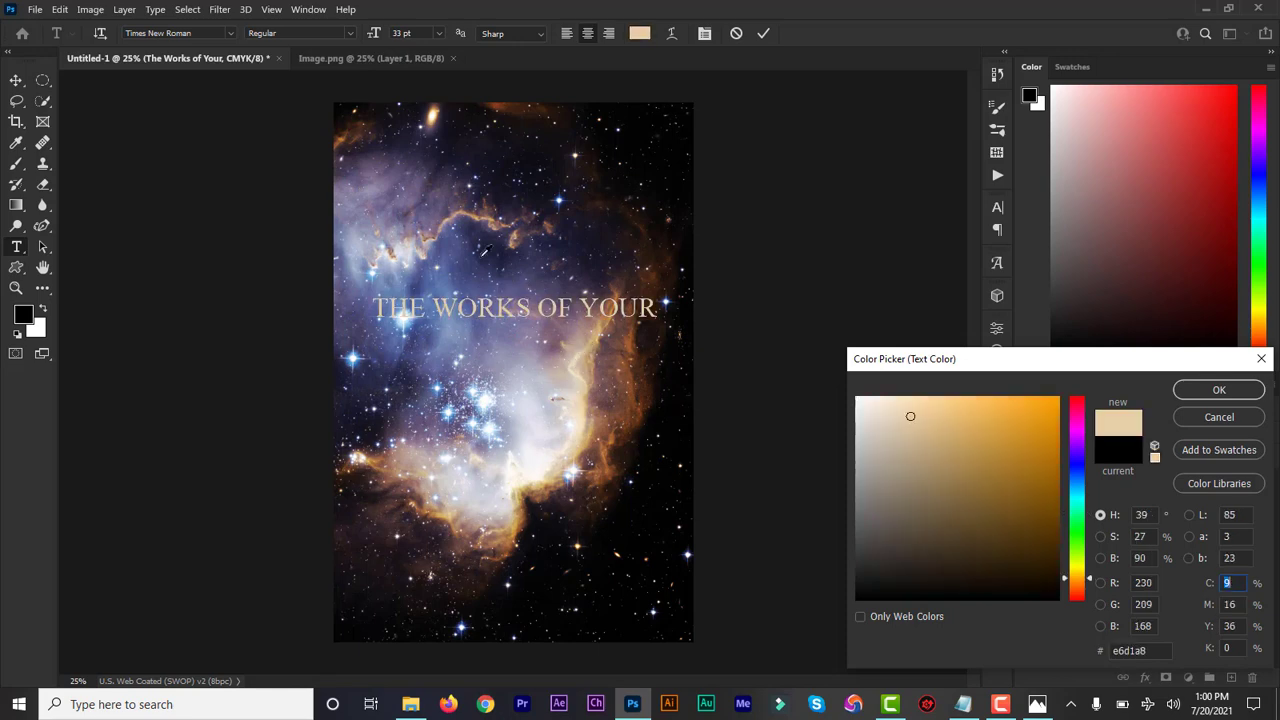
pyautogui.moveTo(910, 416); pyautogui.dragTo(840, 389)
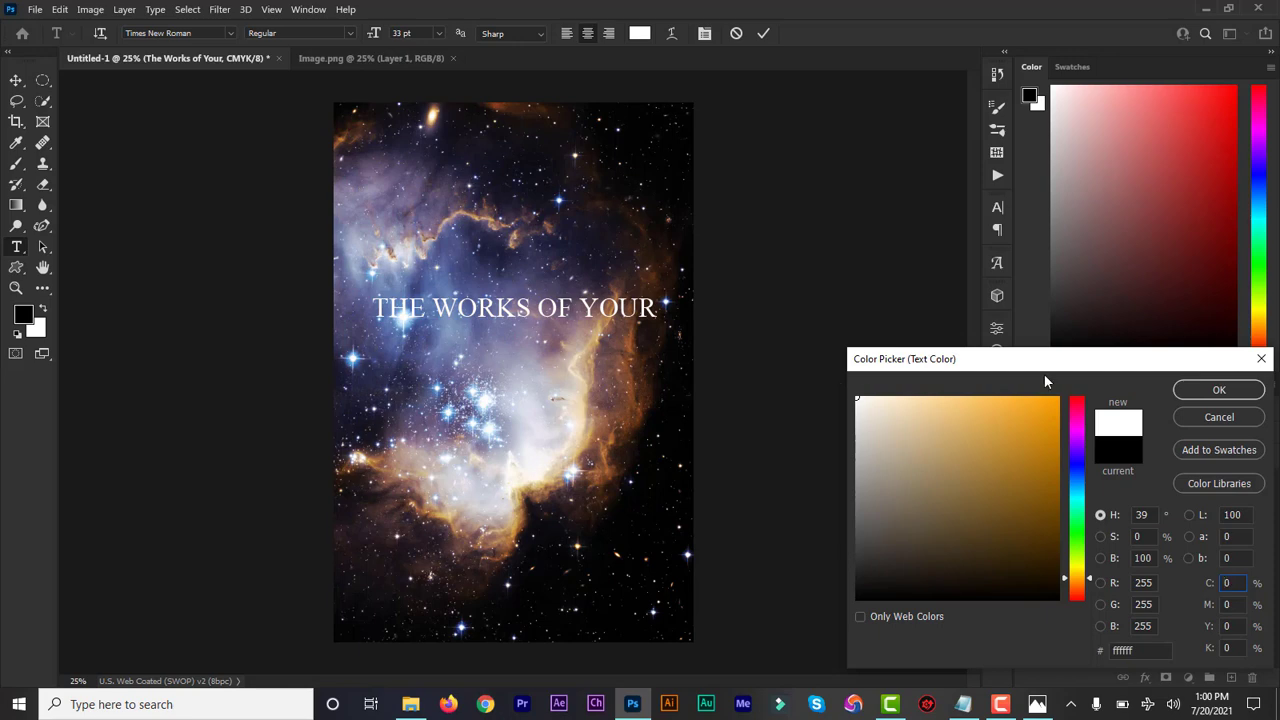
pyautogui.click(1200, 389)
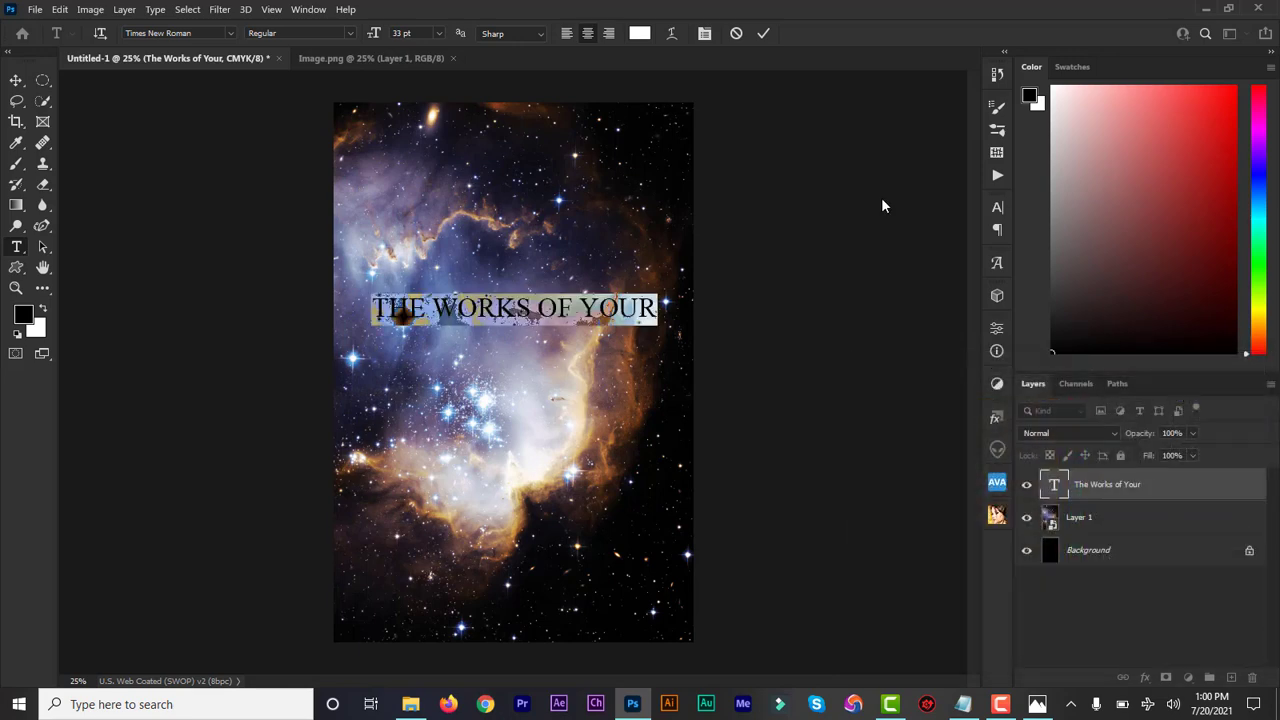
pyautogui.click(763, 34)
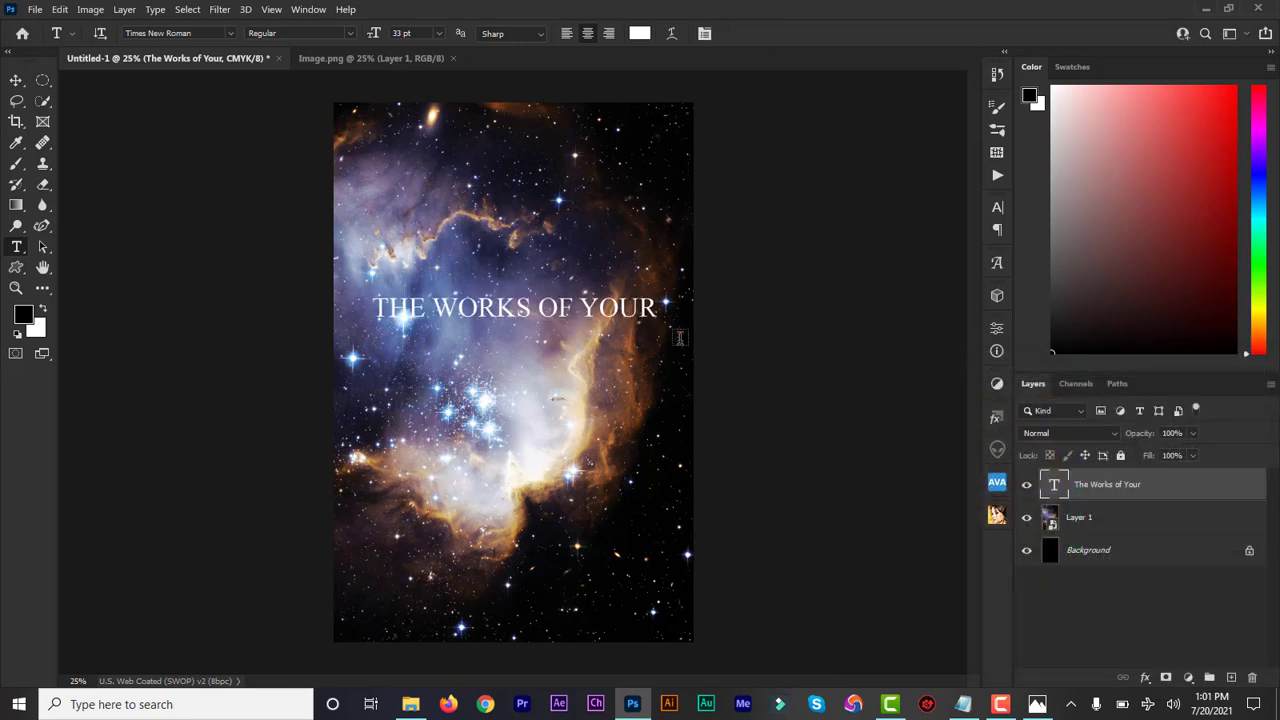
# Step: Add a separate text layer reading "HANDS" below the first title line
pyautogui.click(432, 361)
pyautogui.write('HANDS')
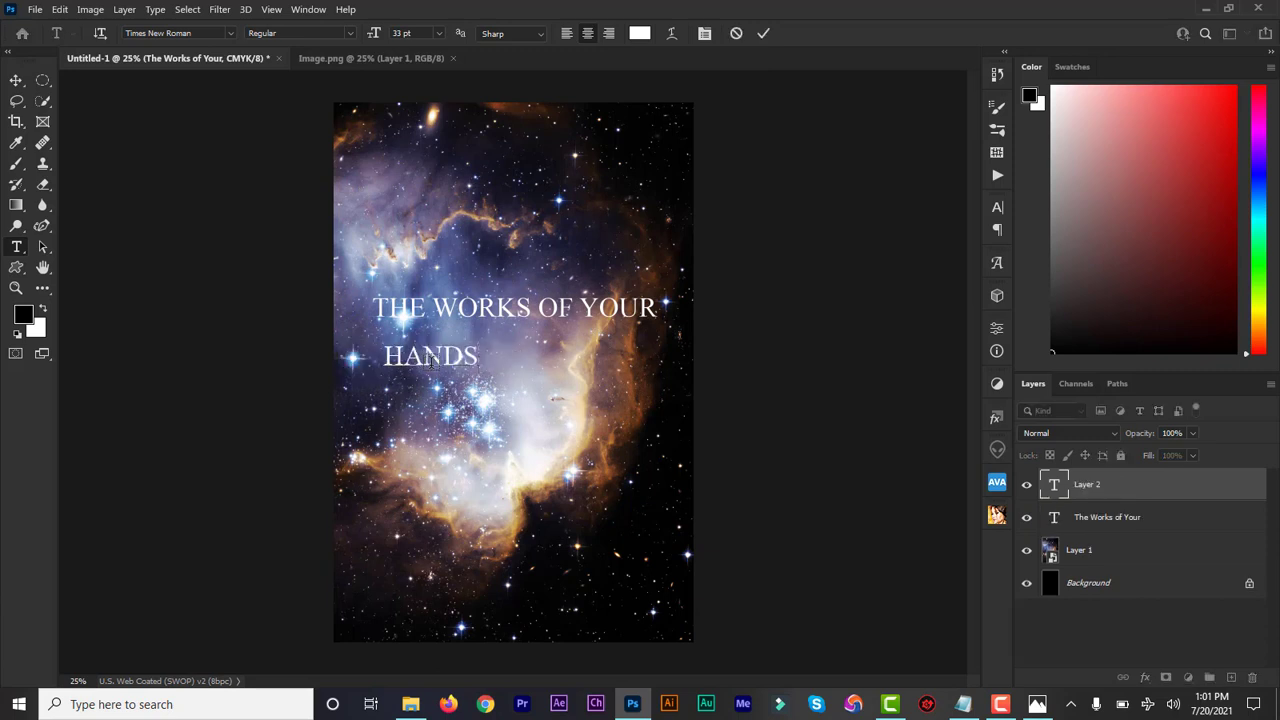
pyautogui.click(1053, 490)
# Step: Make the "HANDS" text bold at 98 pt and move it directly beneath the first title line, matching its width
pyautogui.doubleClick(1053, 486)
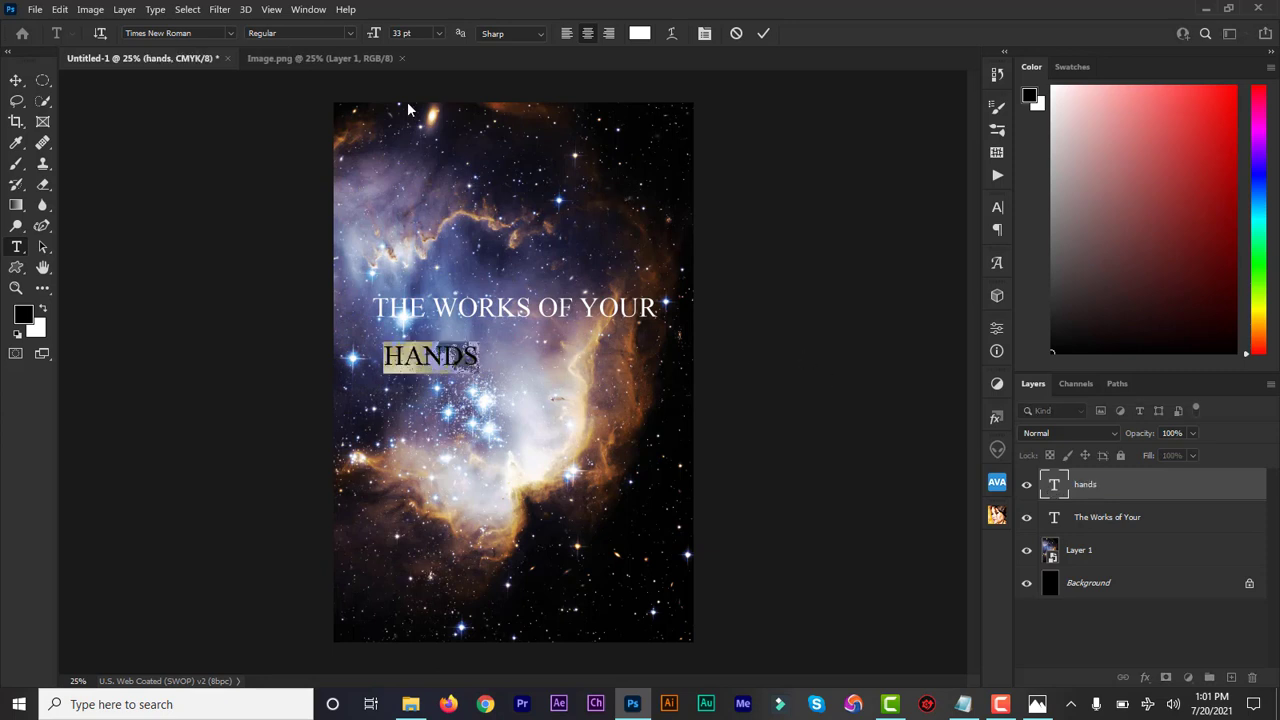
pyautogui.click(348, 35)
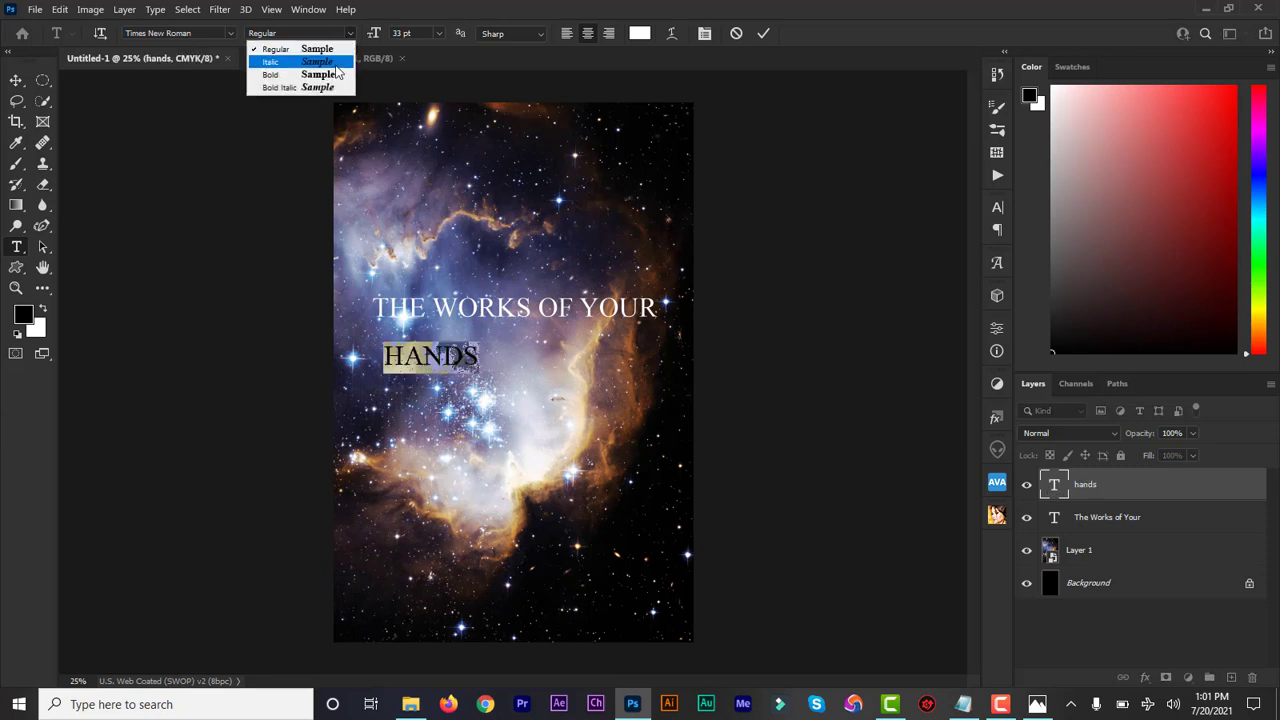
pyautogui.click(333, 76)
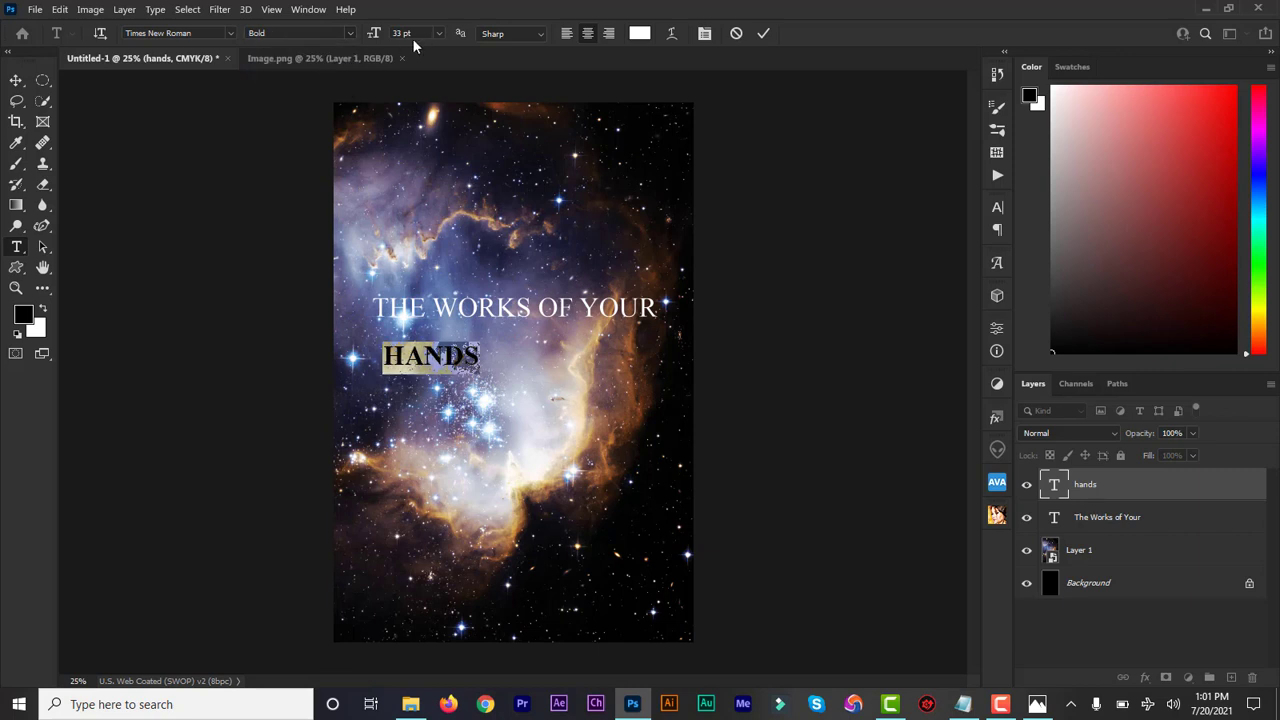
pyautogui.moveTo(375, 35); pyautogui.dragTo(424, 40)
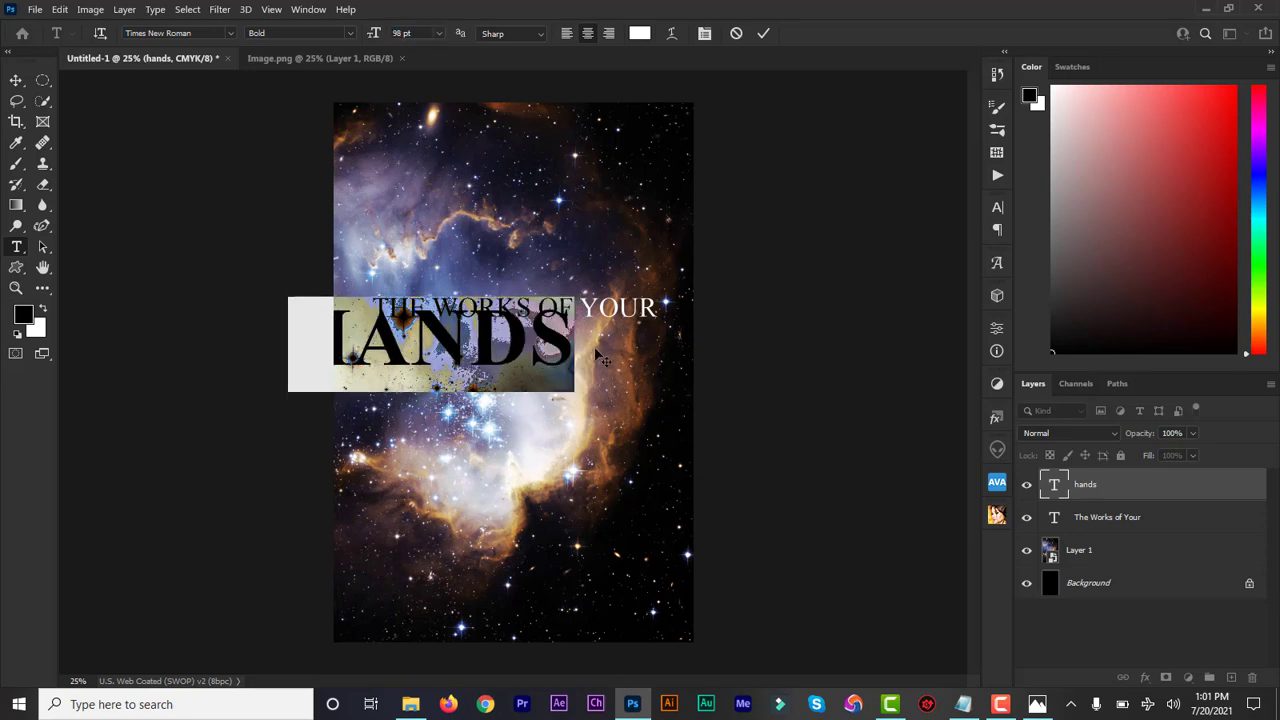
pyautogui.moveTo(602, 356); pyautogui.dragTo(682, 378)
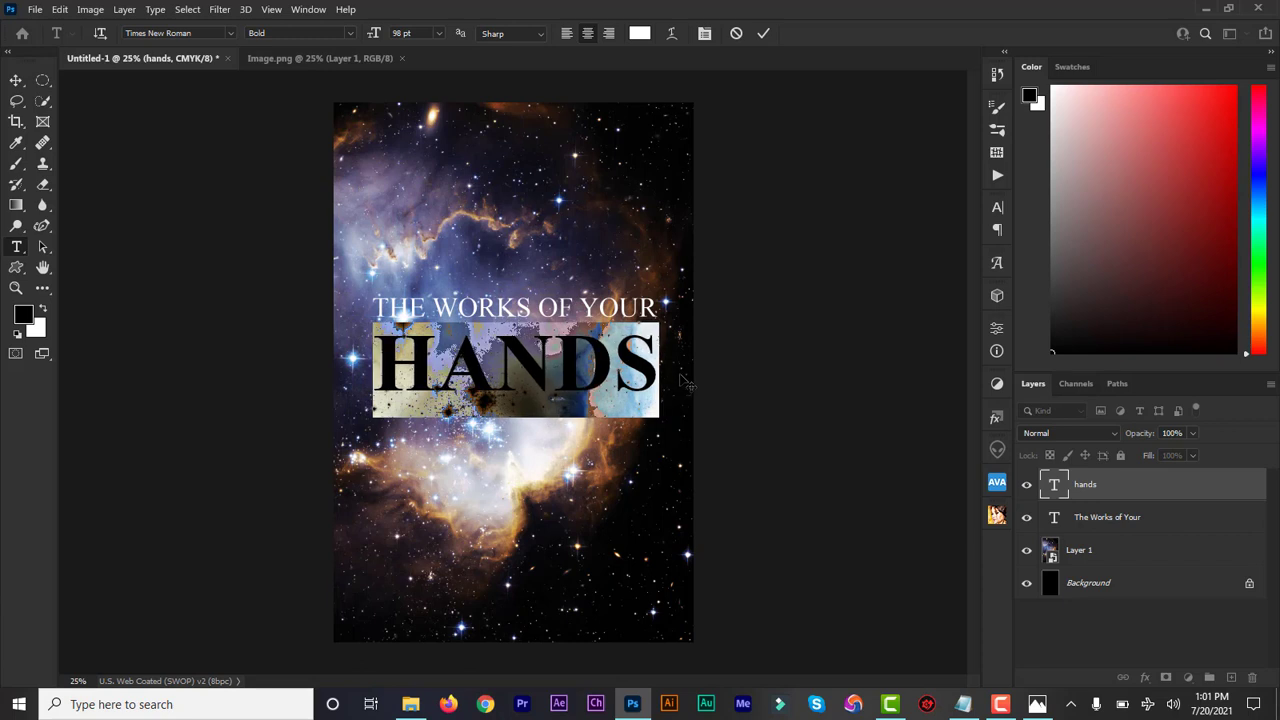
pyautogui.click(763, 35)
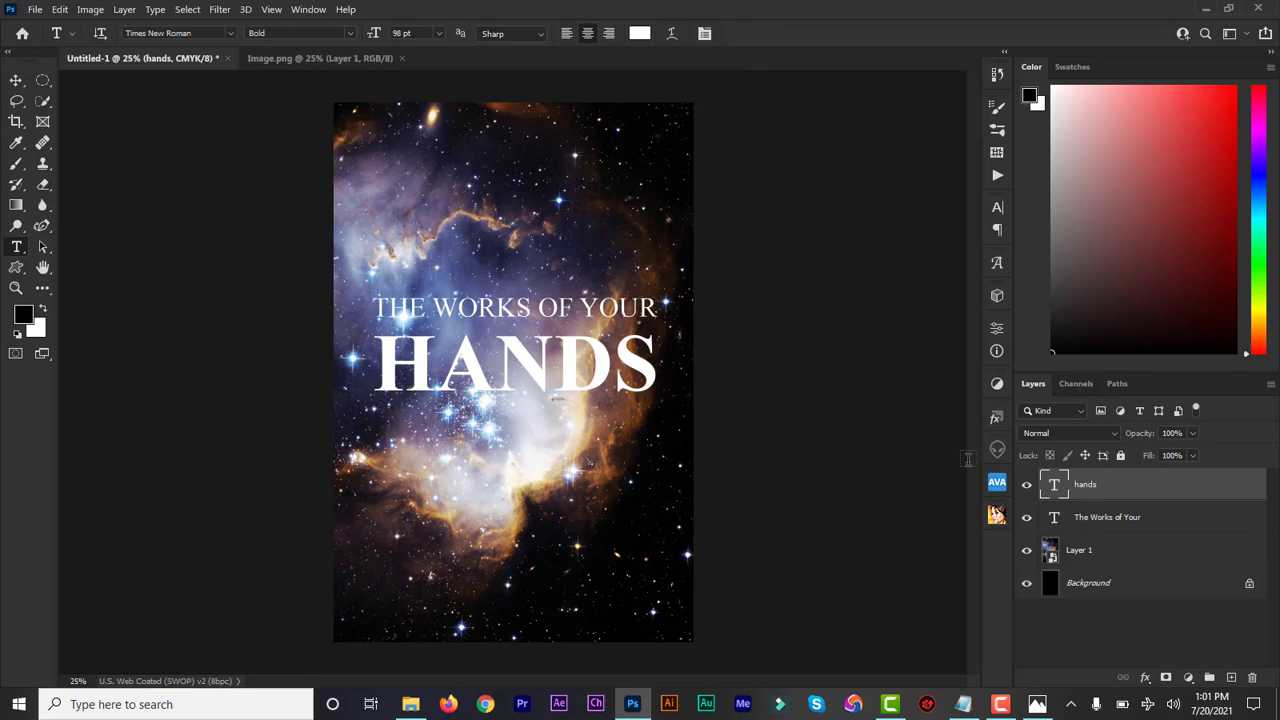
# Step: Colour the "HANDS" text golden tan (ba9053) sampled from the nebula and nudge it slightly up towards the first title line
pyautogui.doubleClick(1053, 488)
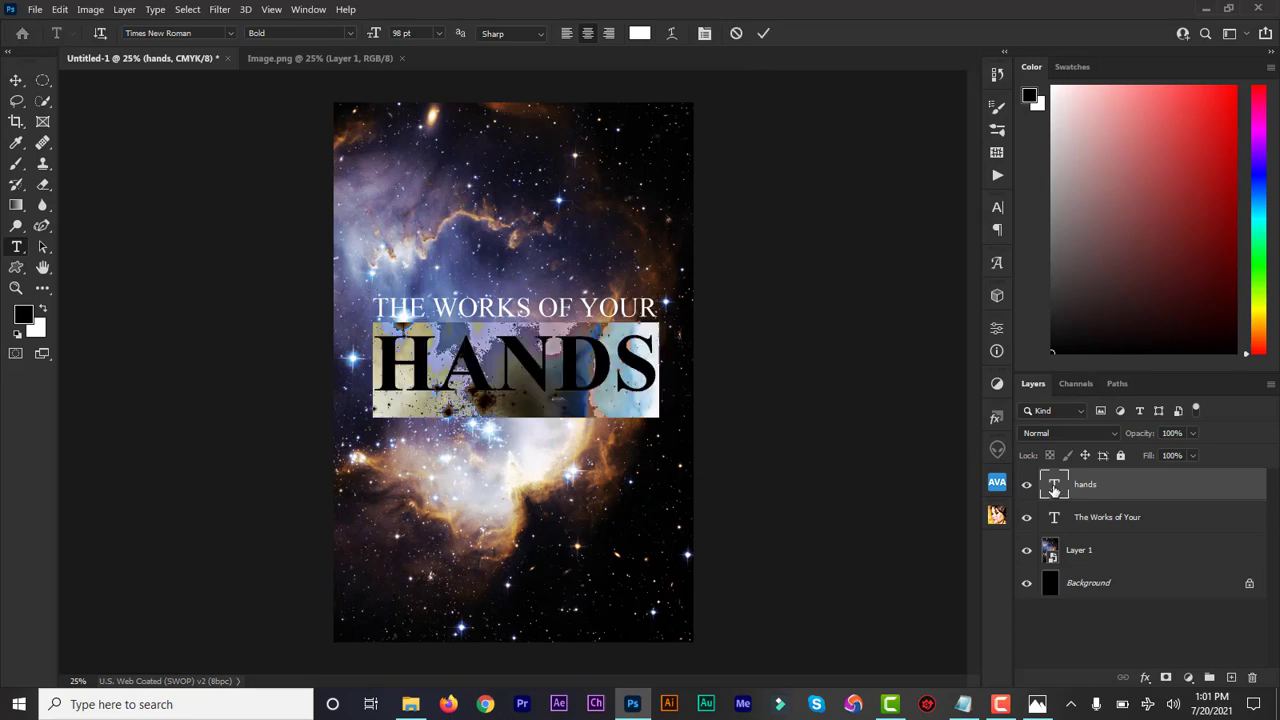
pyautogui.click(640, 33)
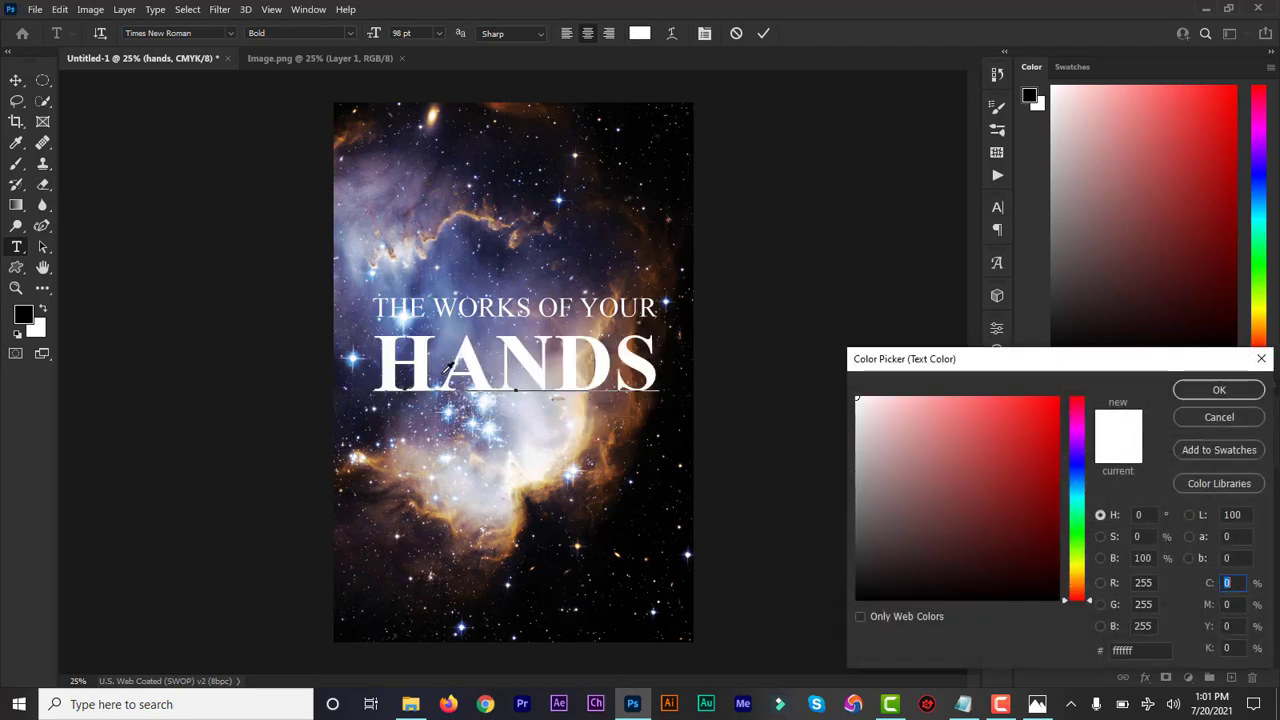
pyautogui.click(603, 455)
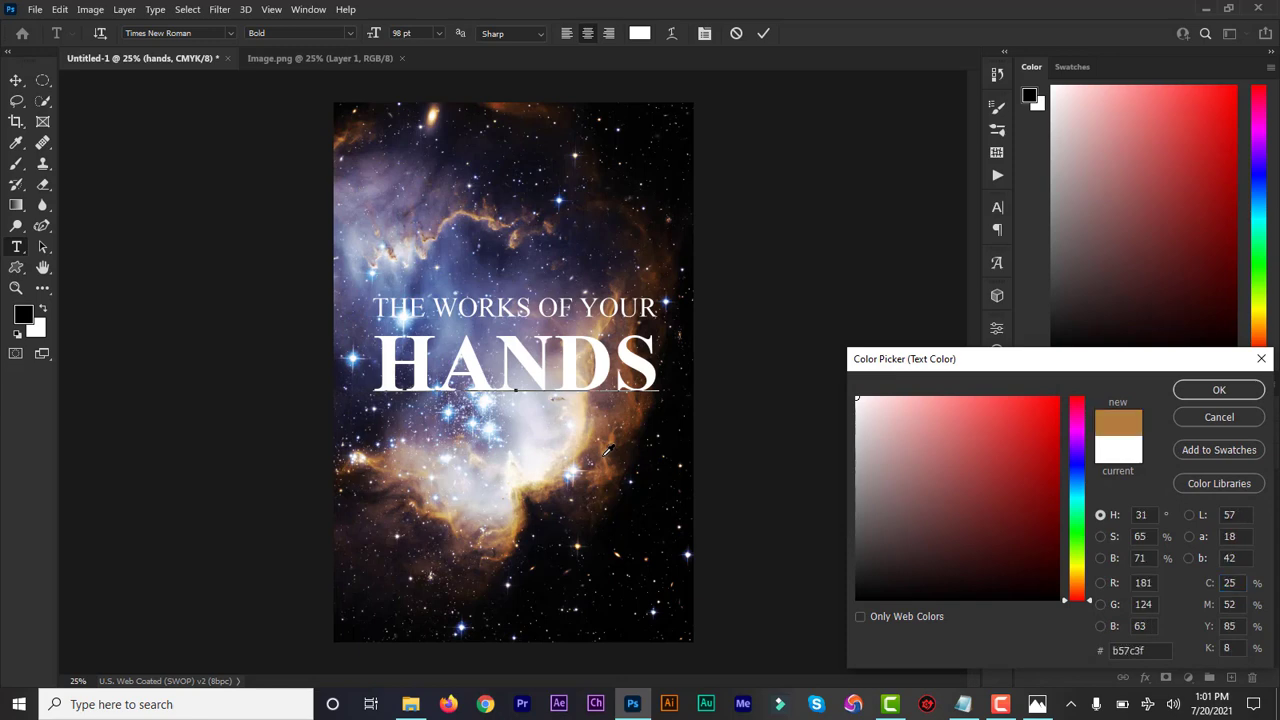
pyautogui.click(603, 455)
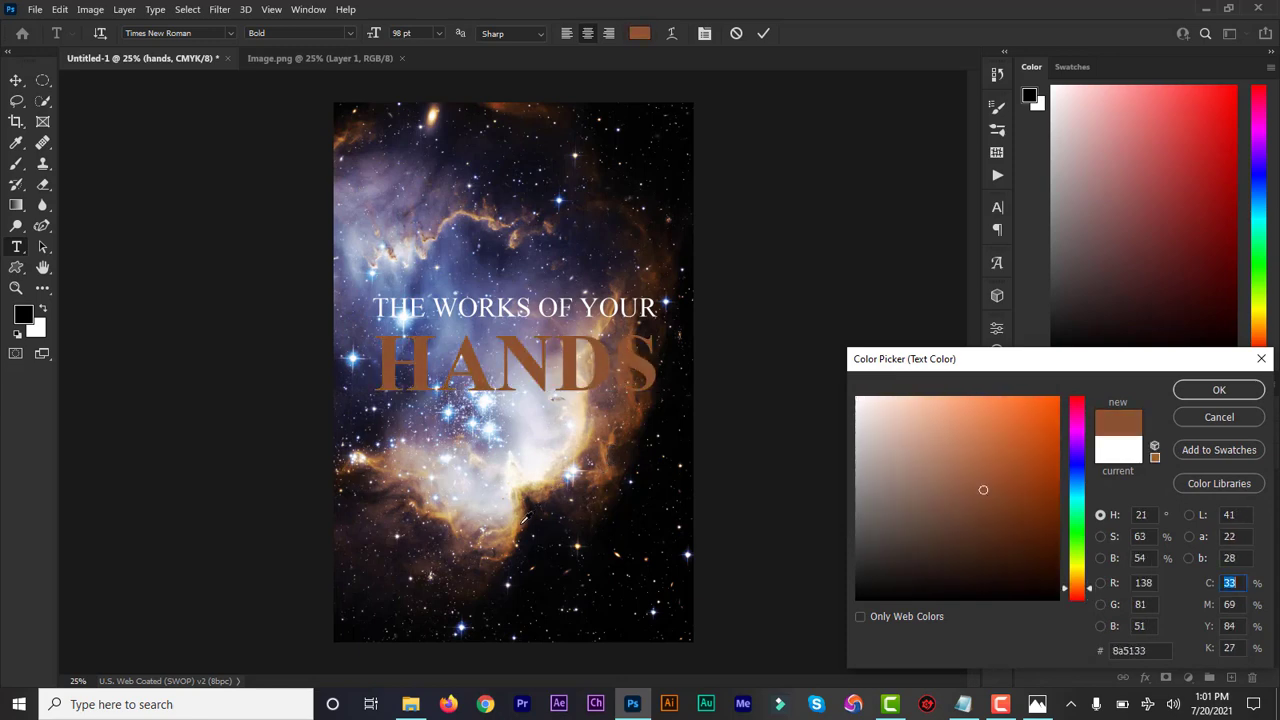
pyautogui.click(520, 521)
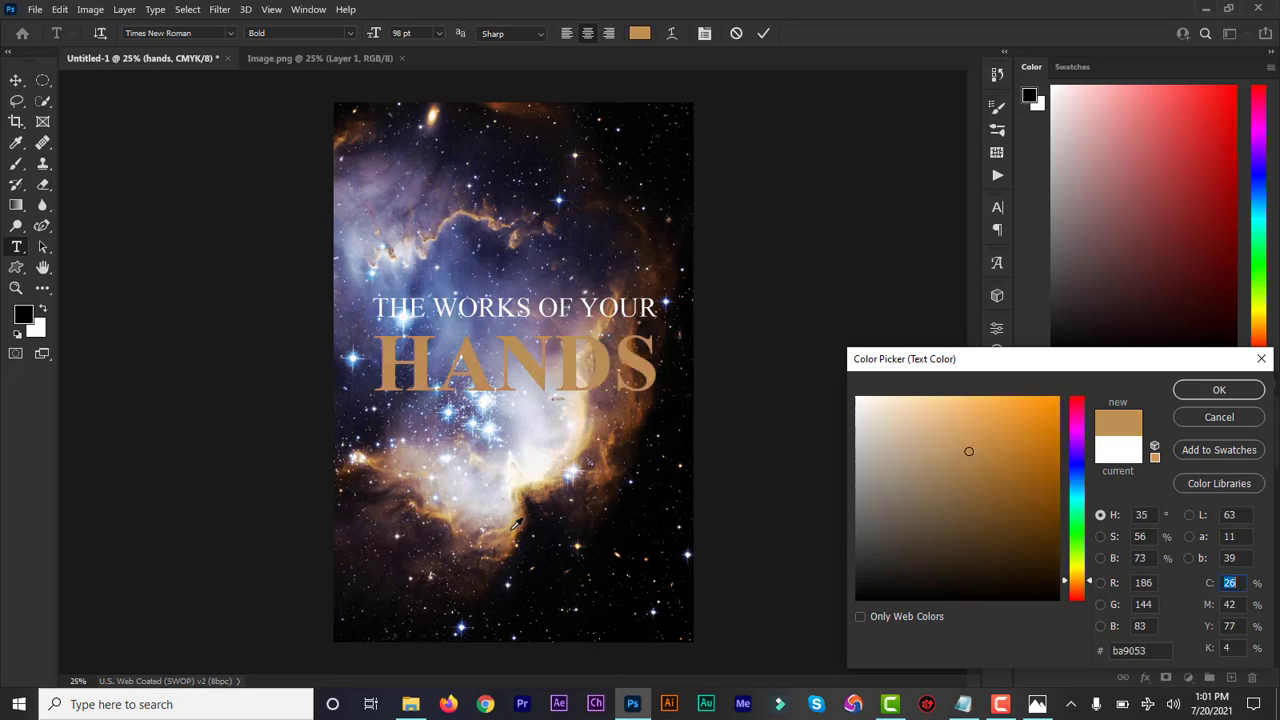
pyautogui.click(1211, 391)
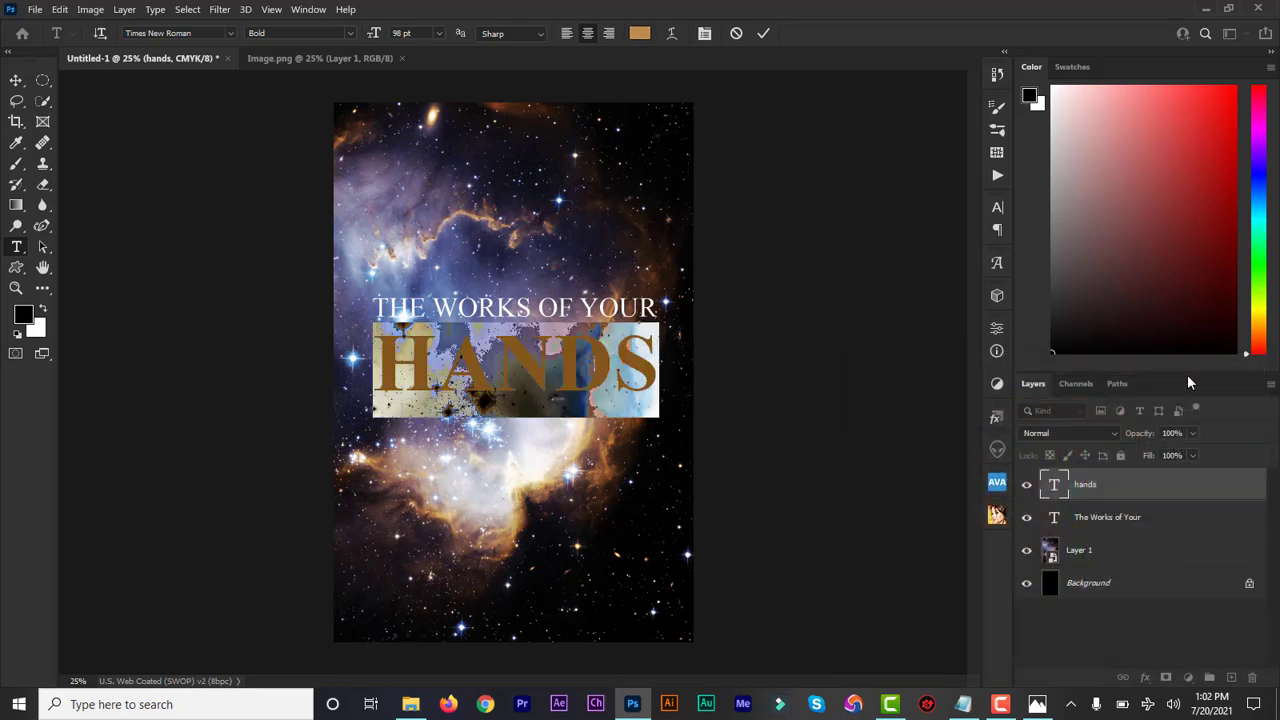
pyautogui.click(762, 35)
pyautogui.click(17, 83)
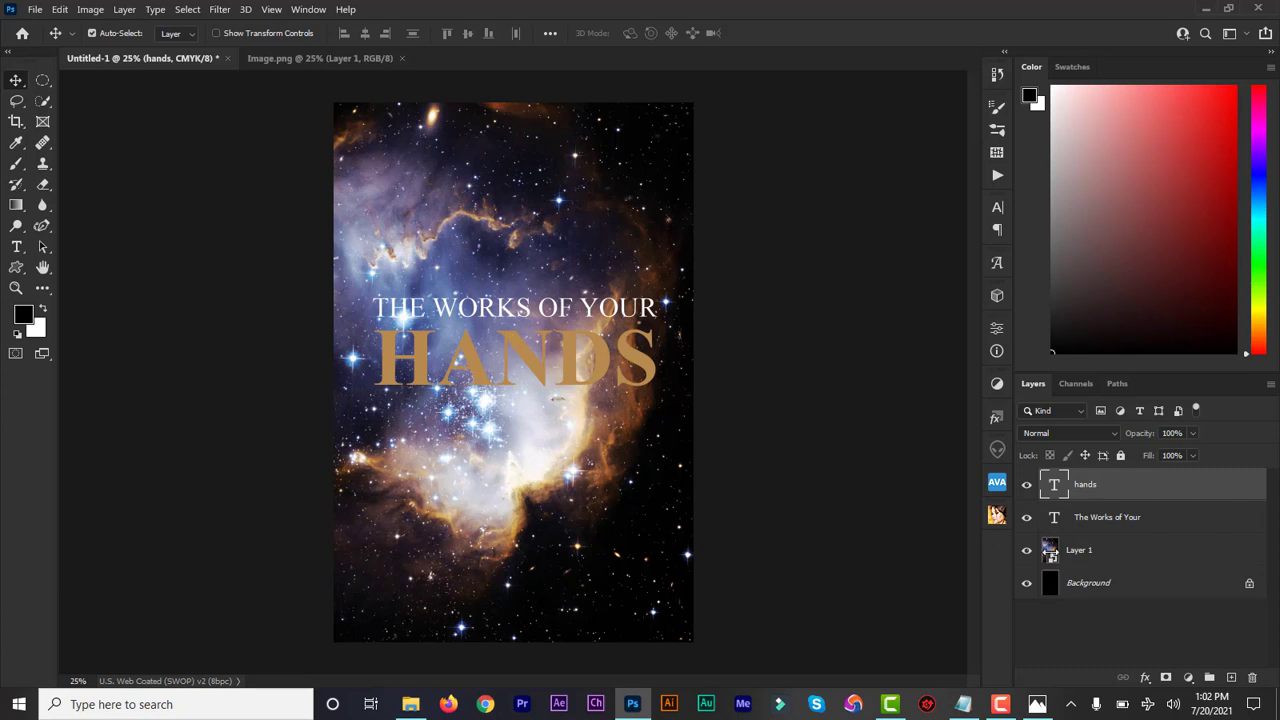
# Step: Lower the opacity of the nebula image layer to 88%
pyautogui.click(1098, 554)
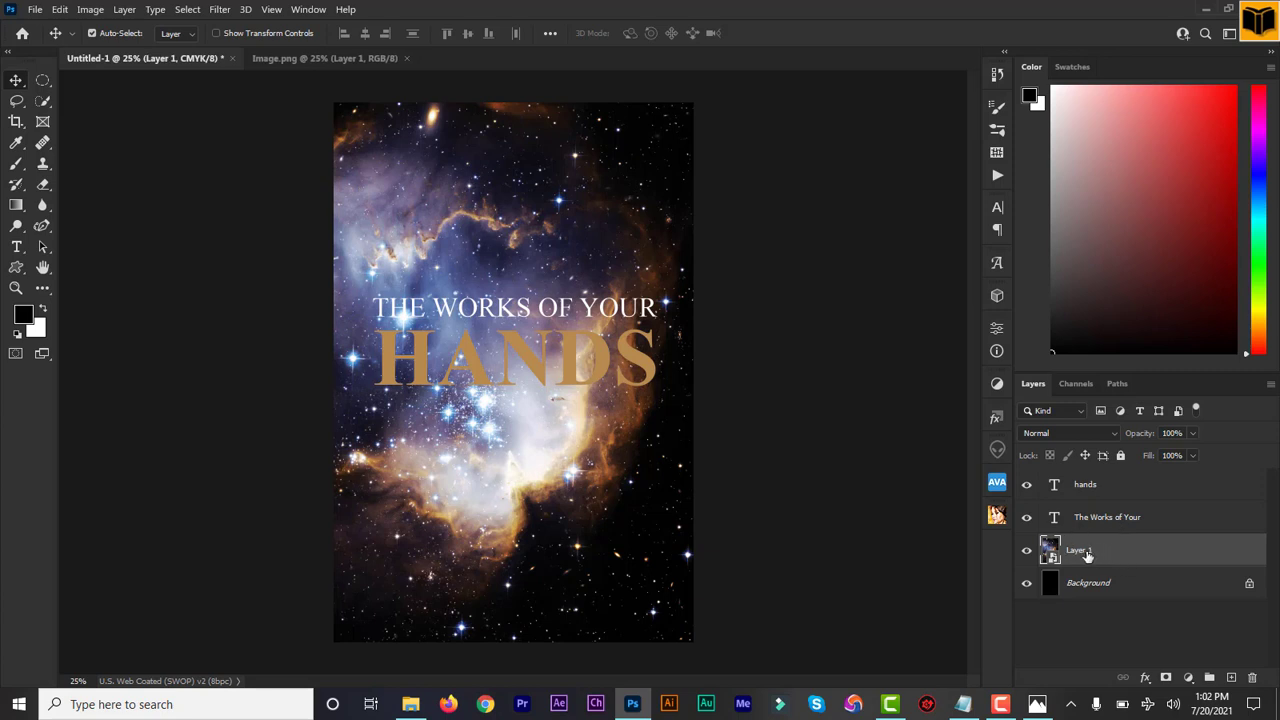
pyautogui.click(1193, 434)
pyautogui.moveTo(1189, 455); pyautogui.dragTo(1185, 455)
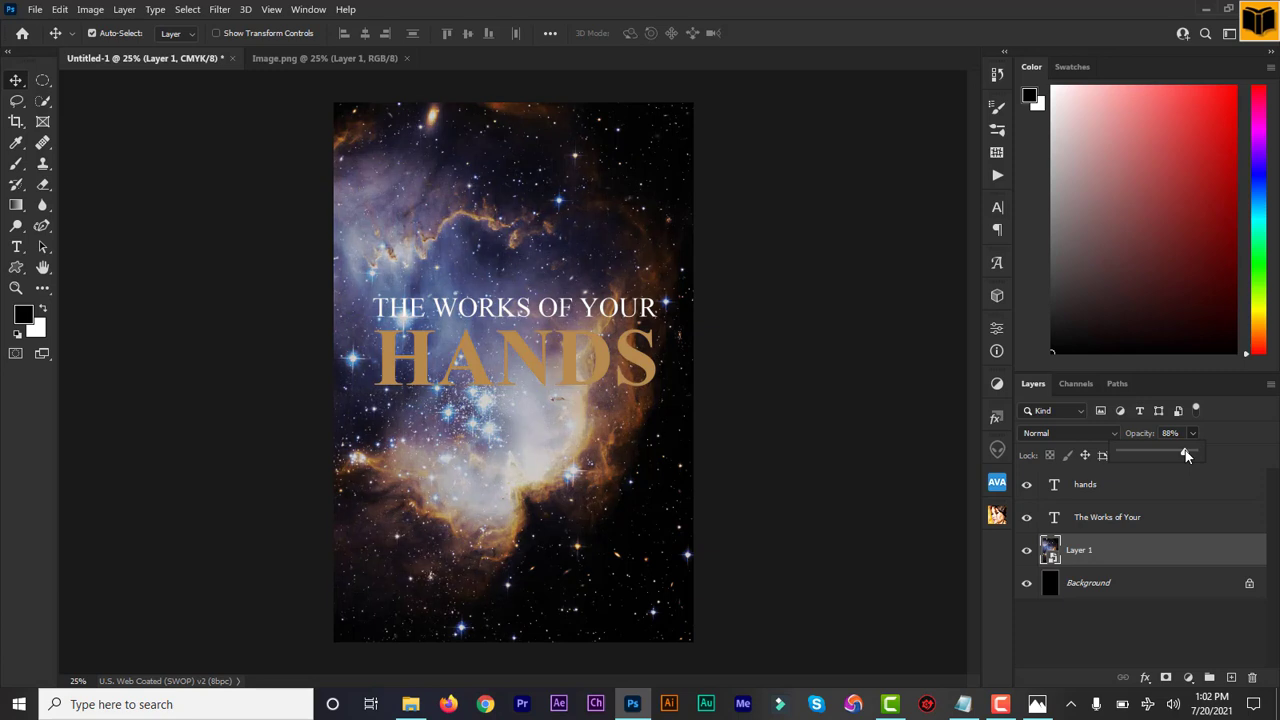
# Step: Recolour the "HANDS" text to a darker gold (a47f42) sampled from the dimmed nebula's glowing edge
pyautogui.click(1090, 492)
pyautogui.click(1090, 490)
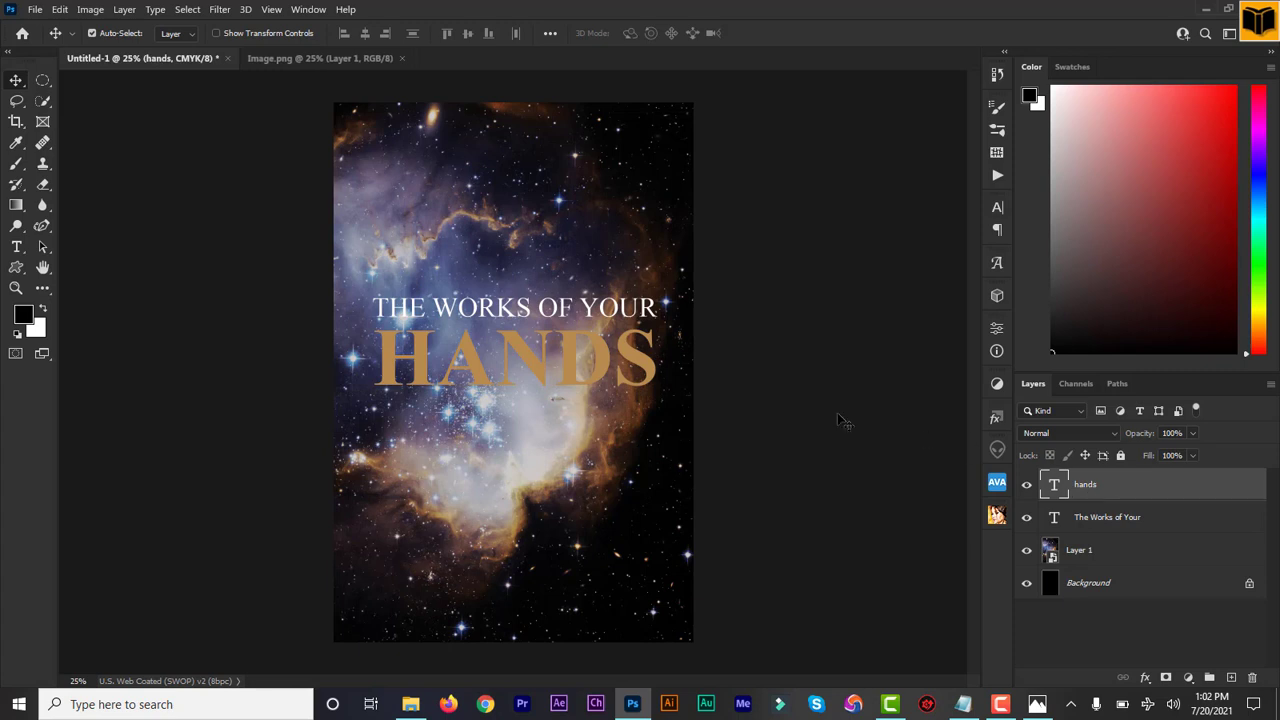
pyautogui.doubleClick(1054, 487)
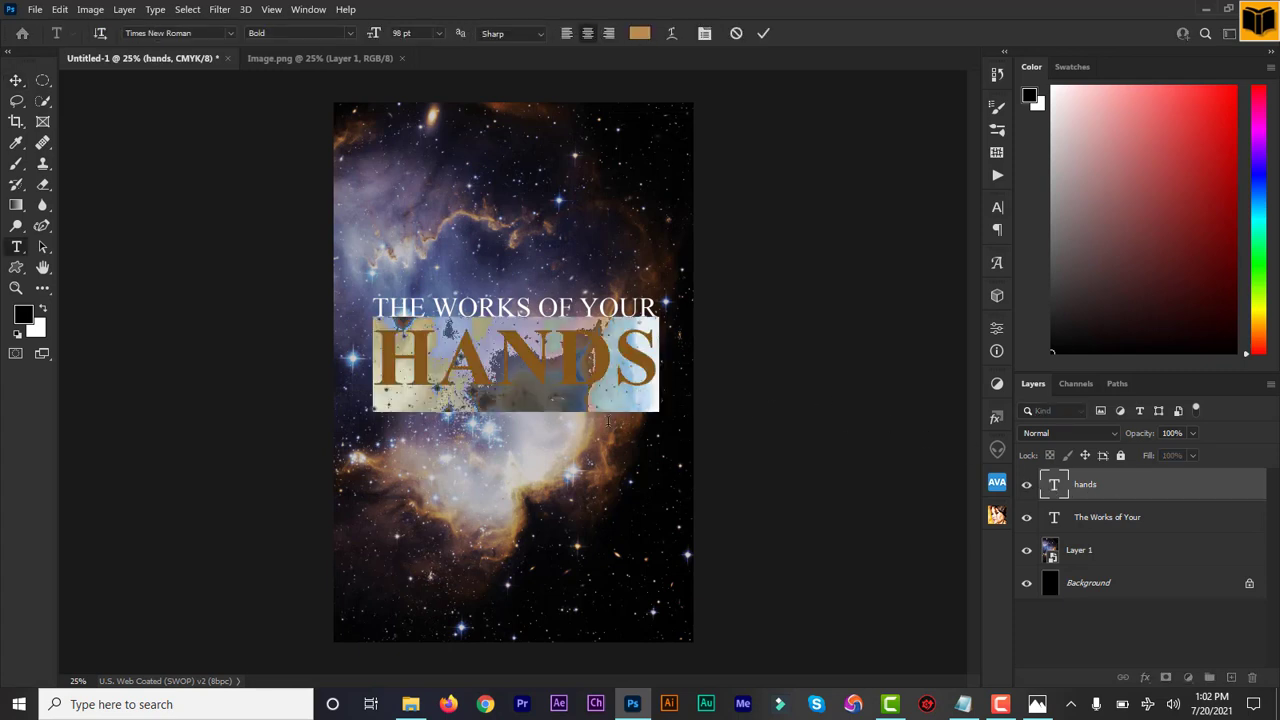
pyautogui.click(640, 34)
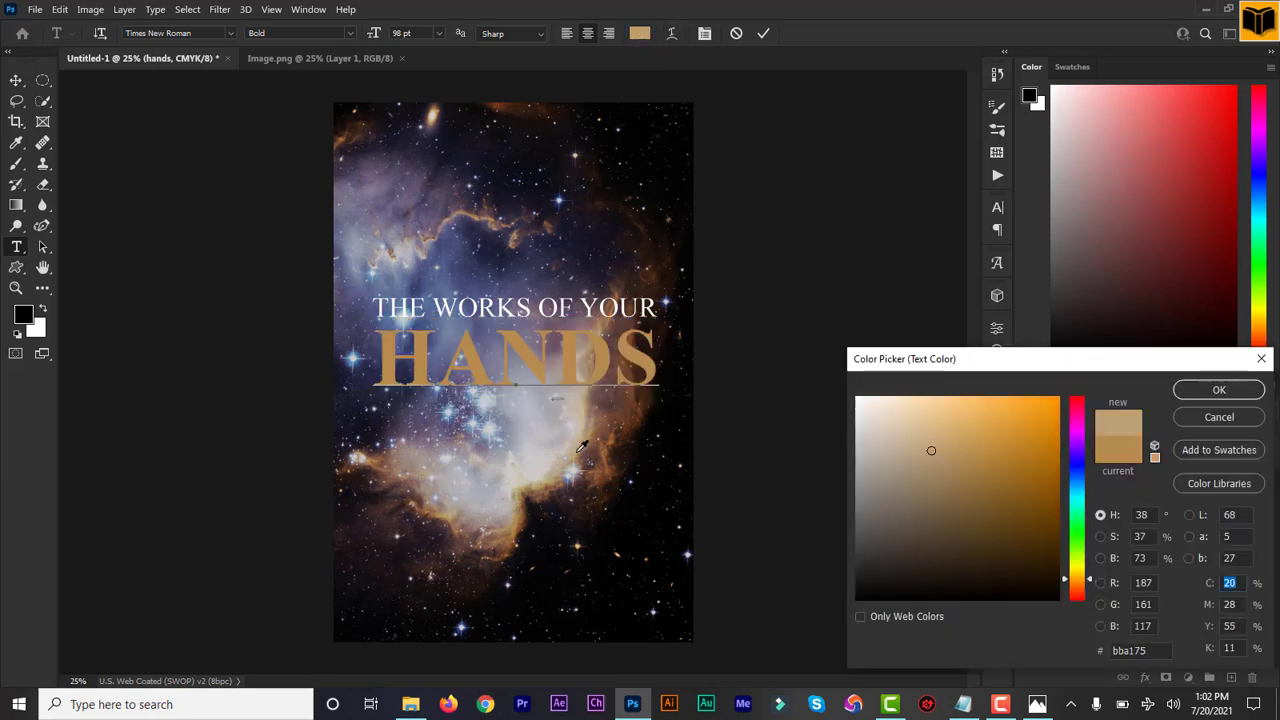
pyautogui.moveTo(577, 453); pyautogui.dragTo(576, 457)
pyautogui.click(578, 457)
pyautogui.click(1194, 389)
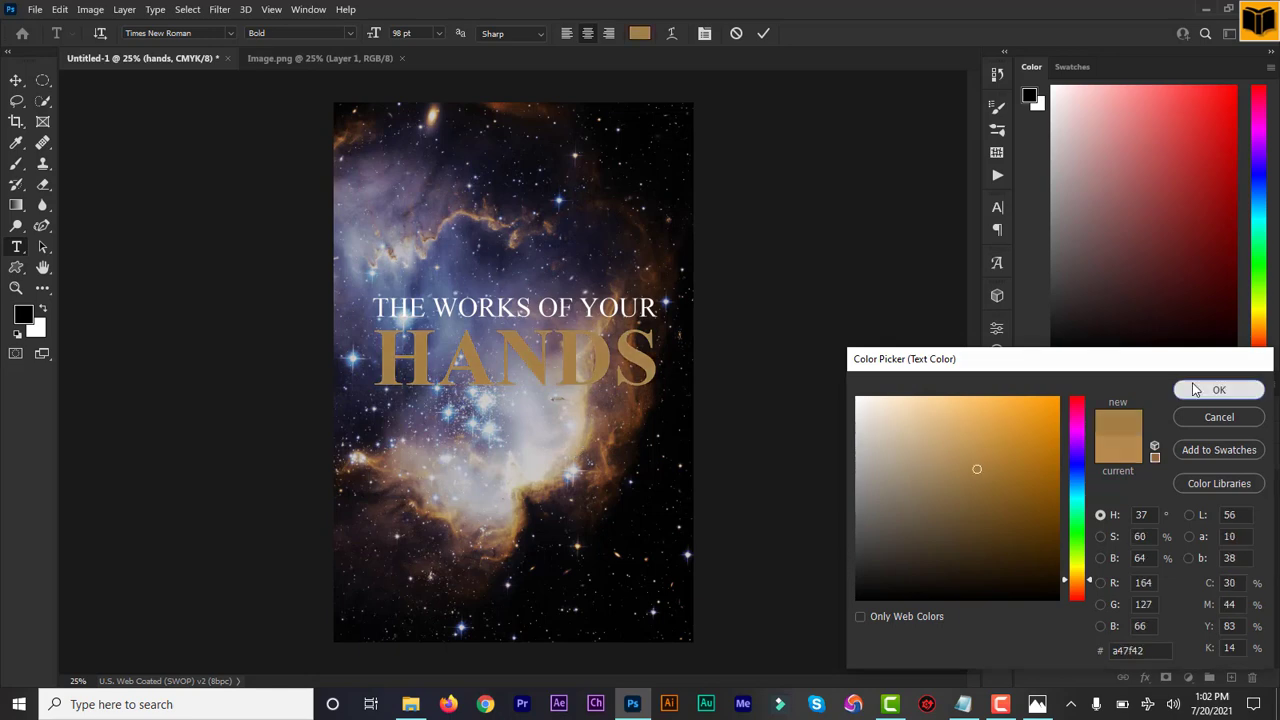
pyautogui.click(763, 34)
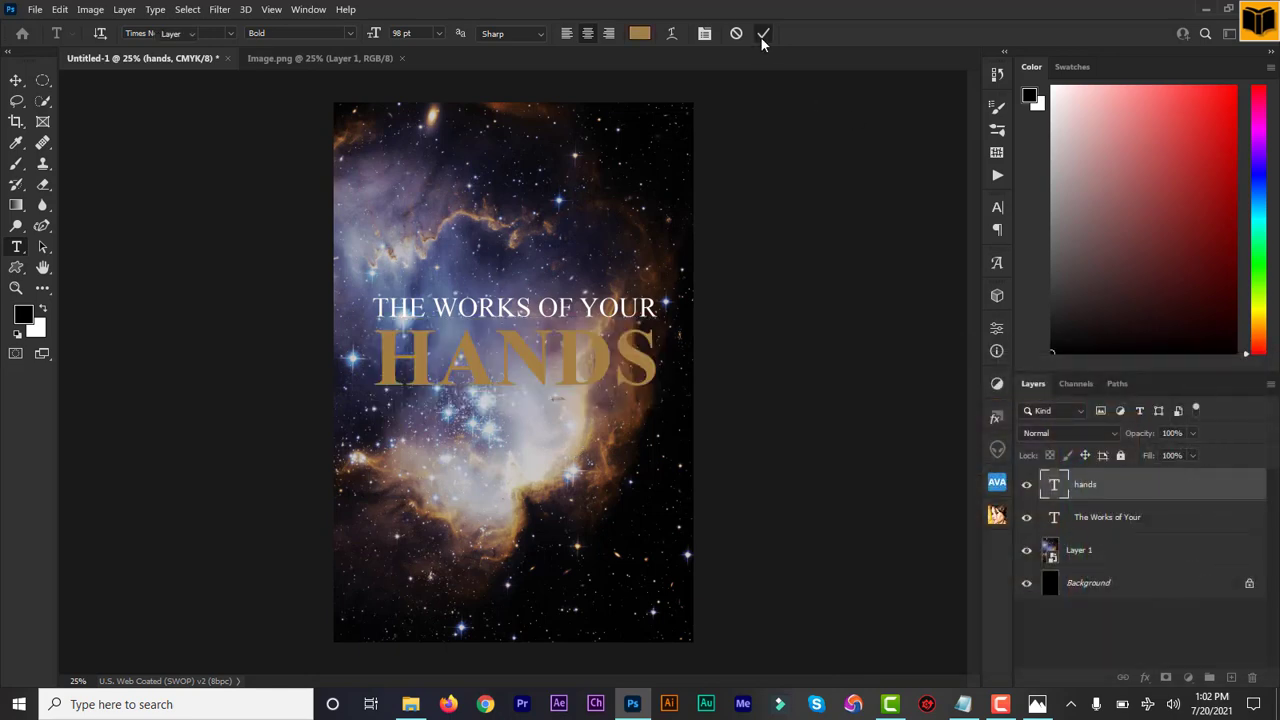
pyautogui.press('v')
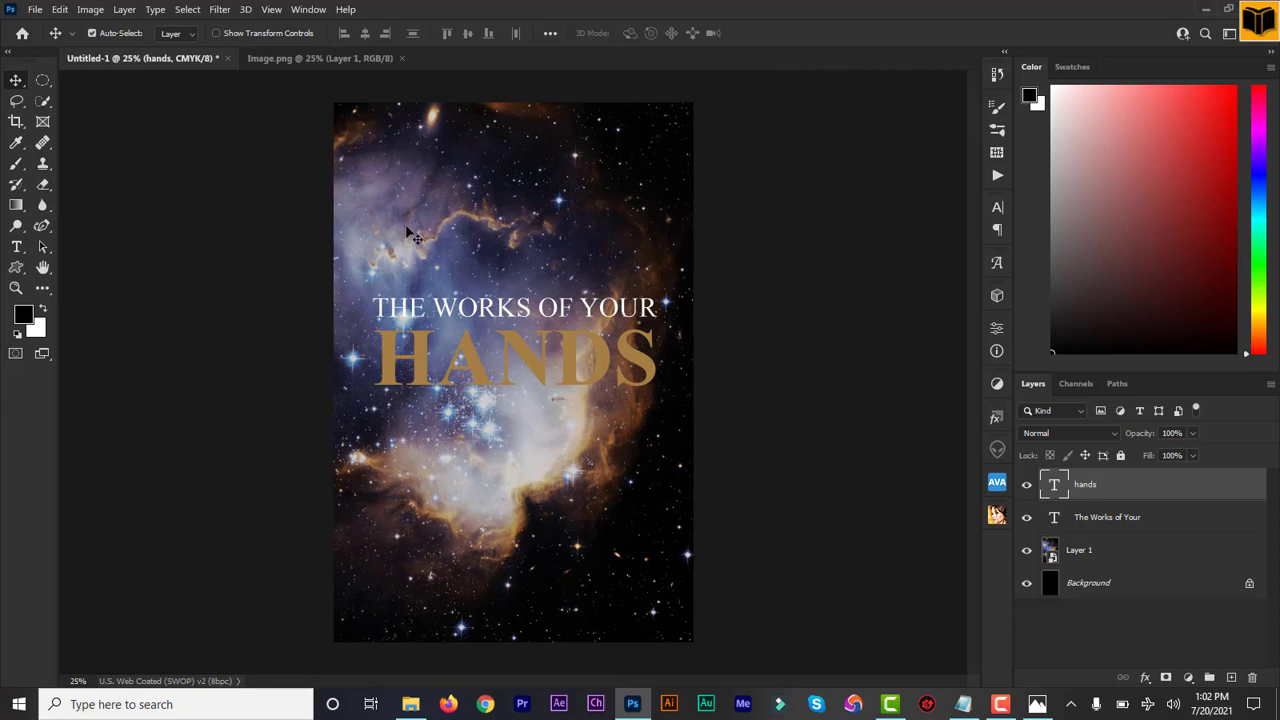
# Step: Copy the subtitle "Through him all things were made, without him nothing was made that has been made" from the notes into a new text layer near the cover's top
pyautogui.click(16, 248)
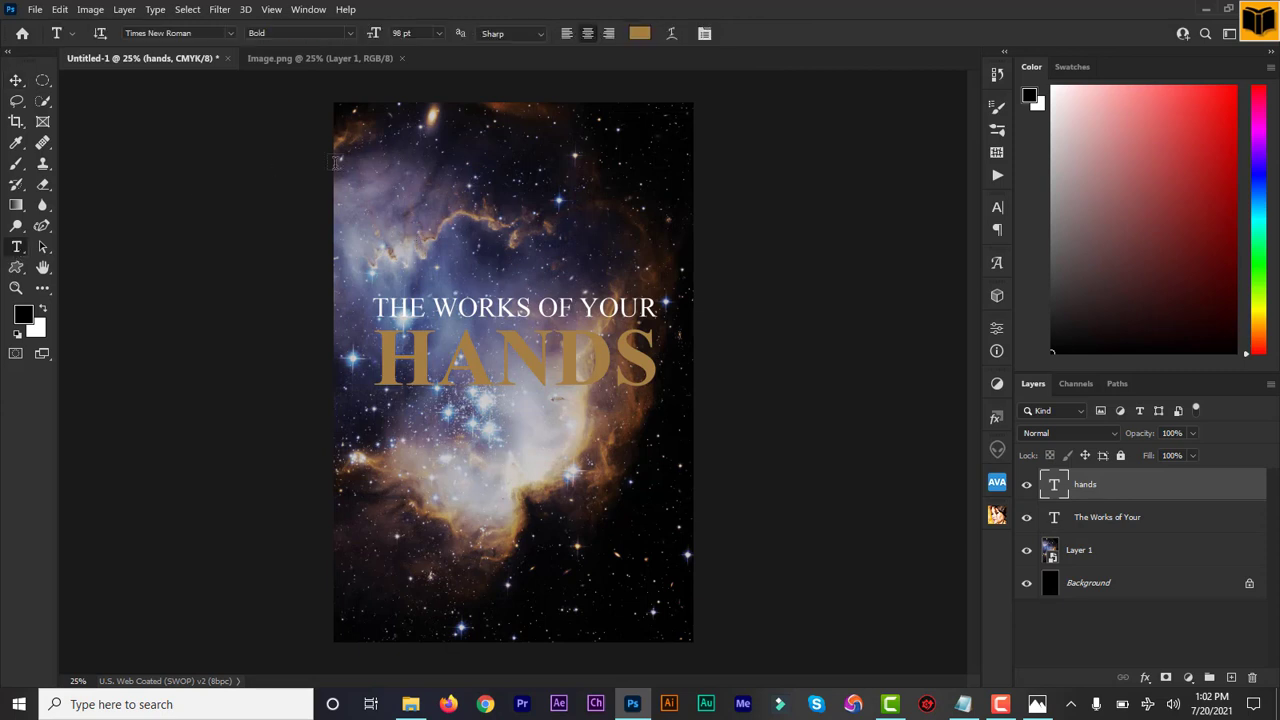
pyautogui.click(963, 704)
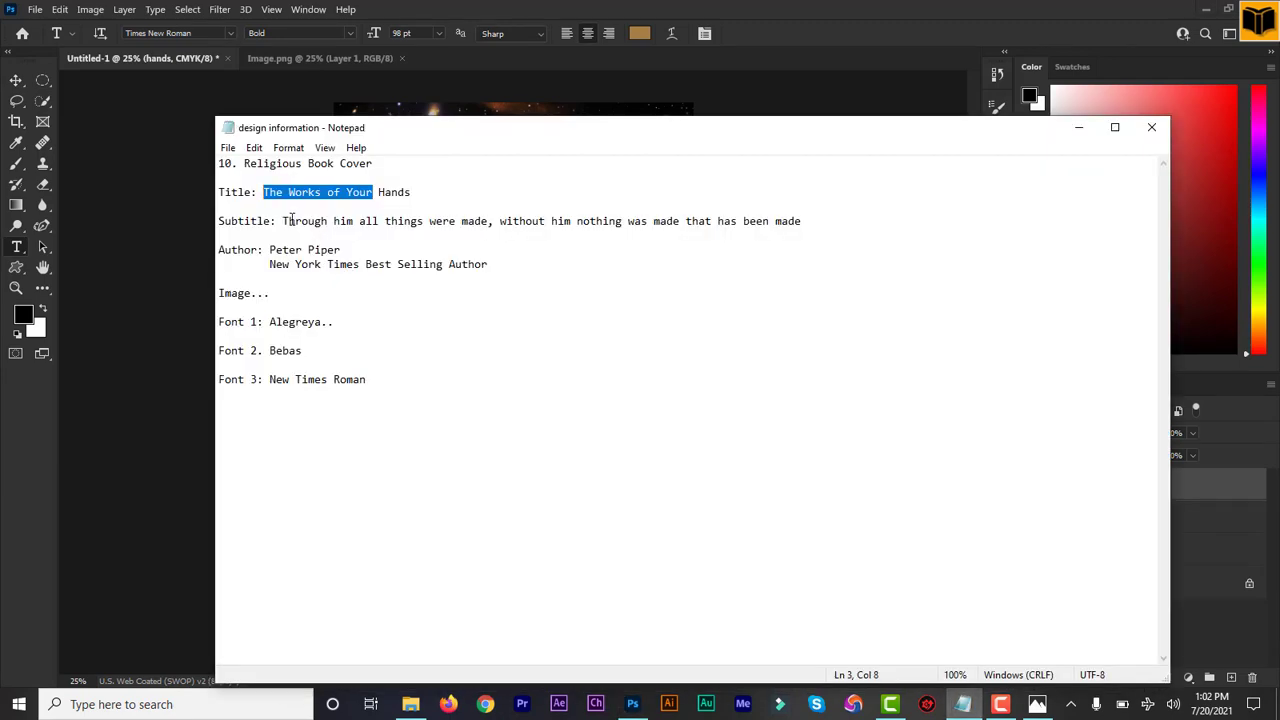
pyautogui.moveTo(284, 221); pyautogui.dragTo(789, 224)
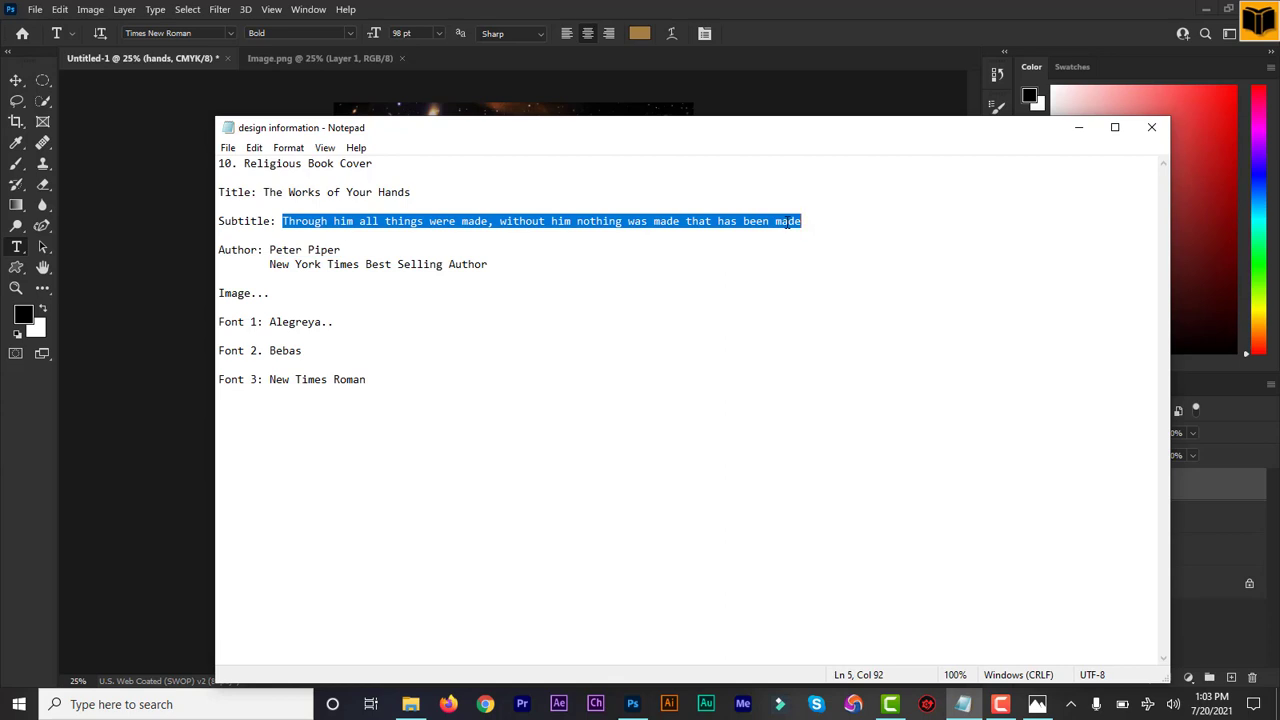
pyautogui.click(1078, 127)
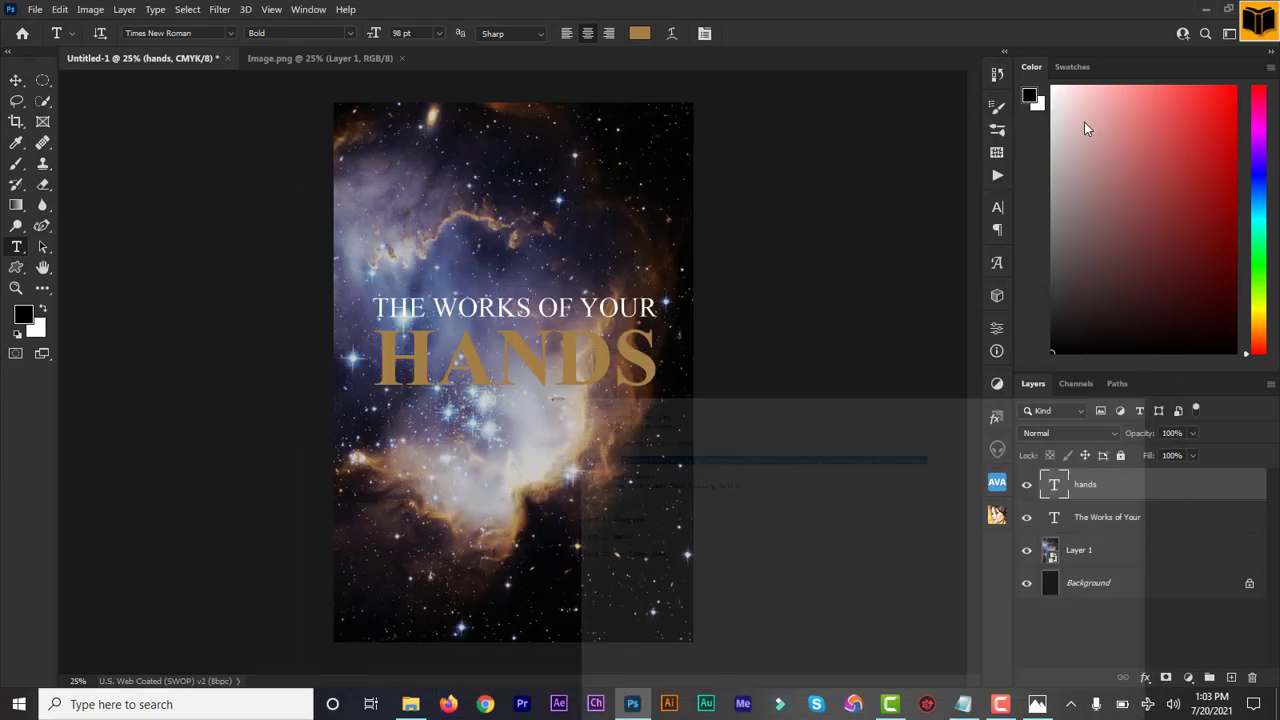
pyautogui.click(392, 138)
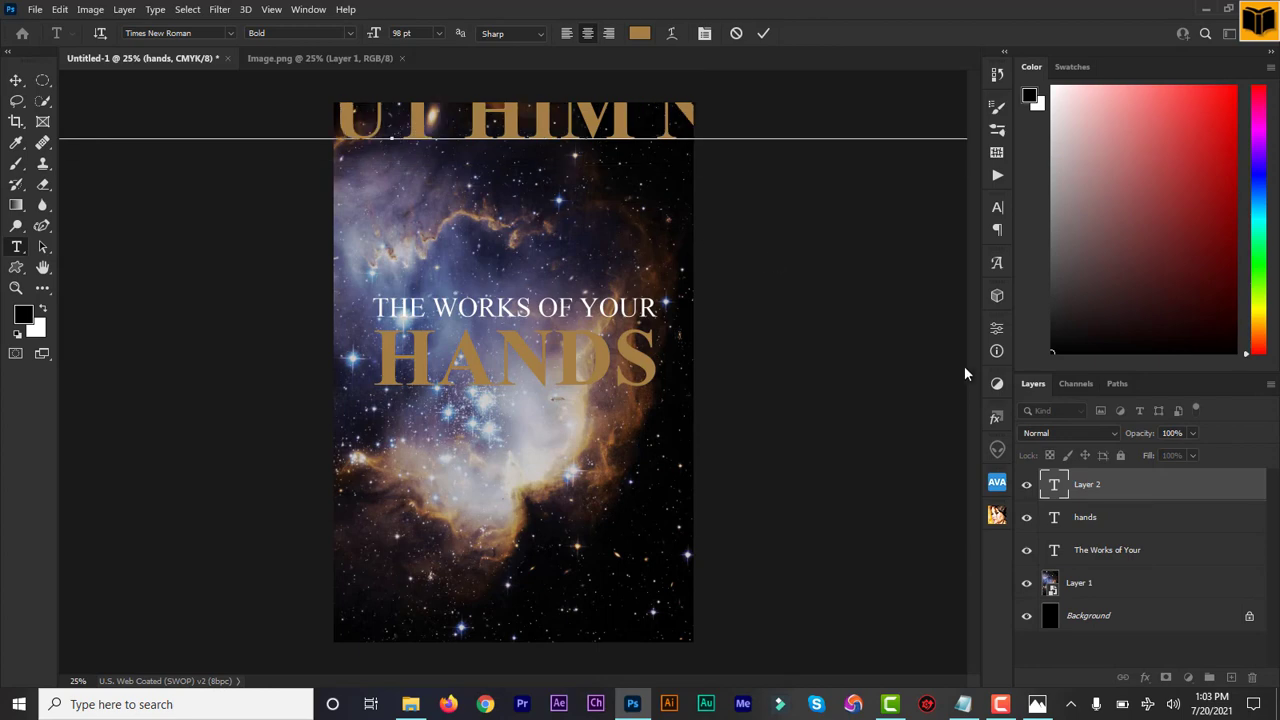
pyautogui.write('Through him all things were made, without him nothing was made')
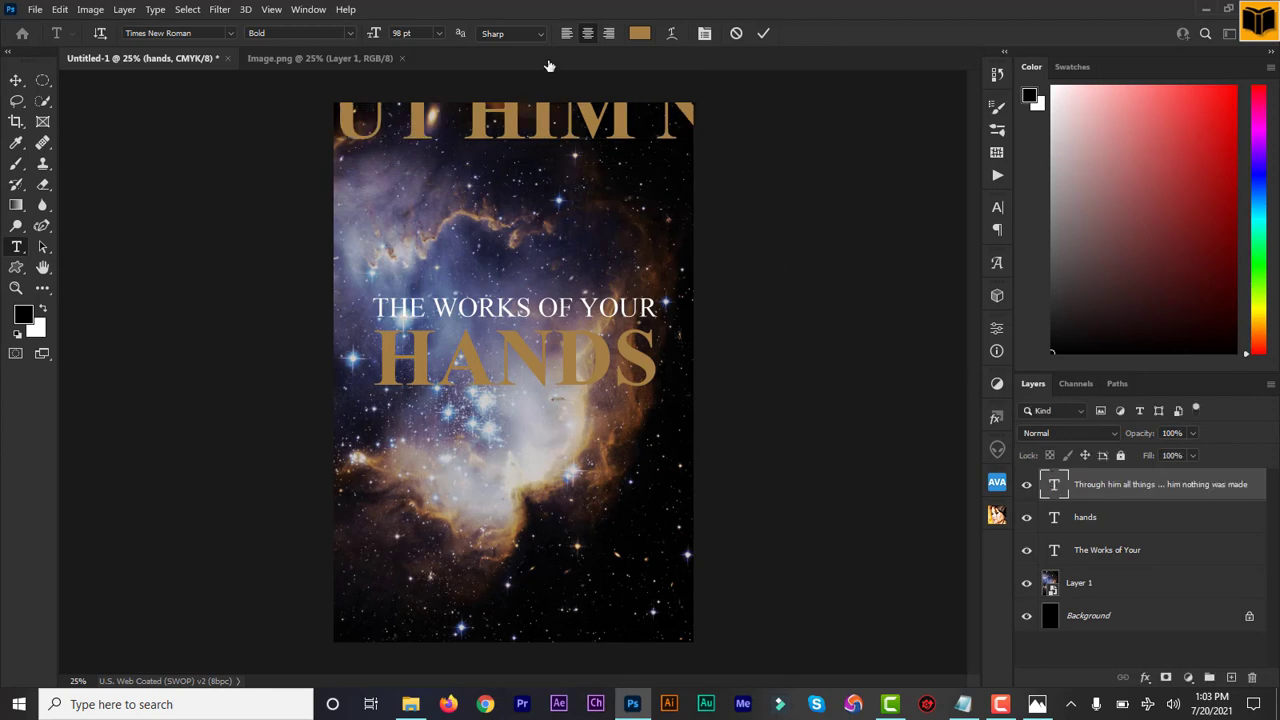
# Step: Reduce the whole subtitle text to 10 pt
pyautogui.hotkey('ctrl', 'a')
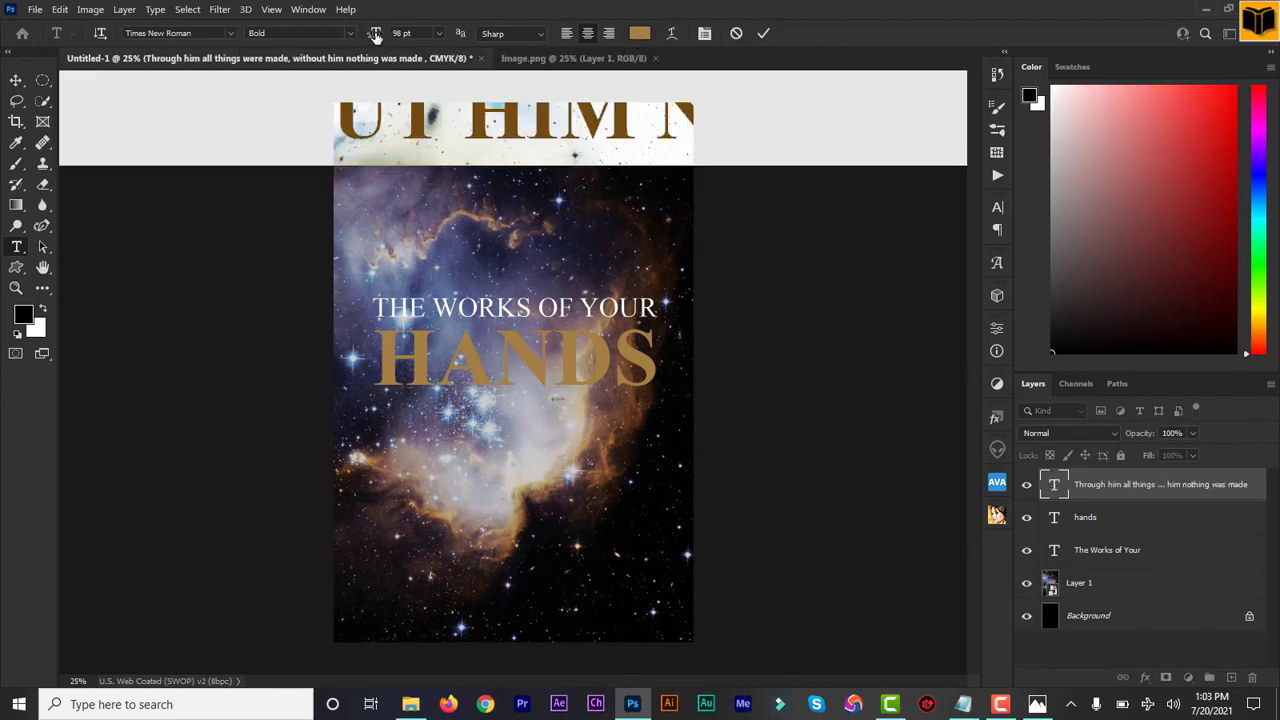
pyautogui.moveTo(374, 35); pyautogui.dragTo(317, 43)
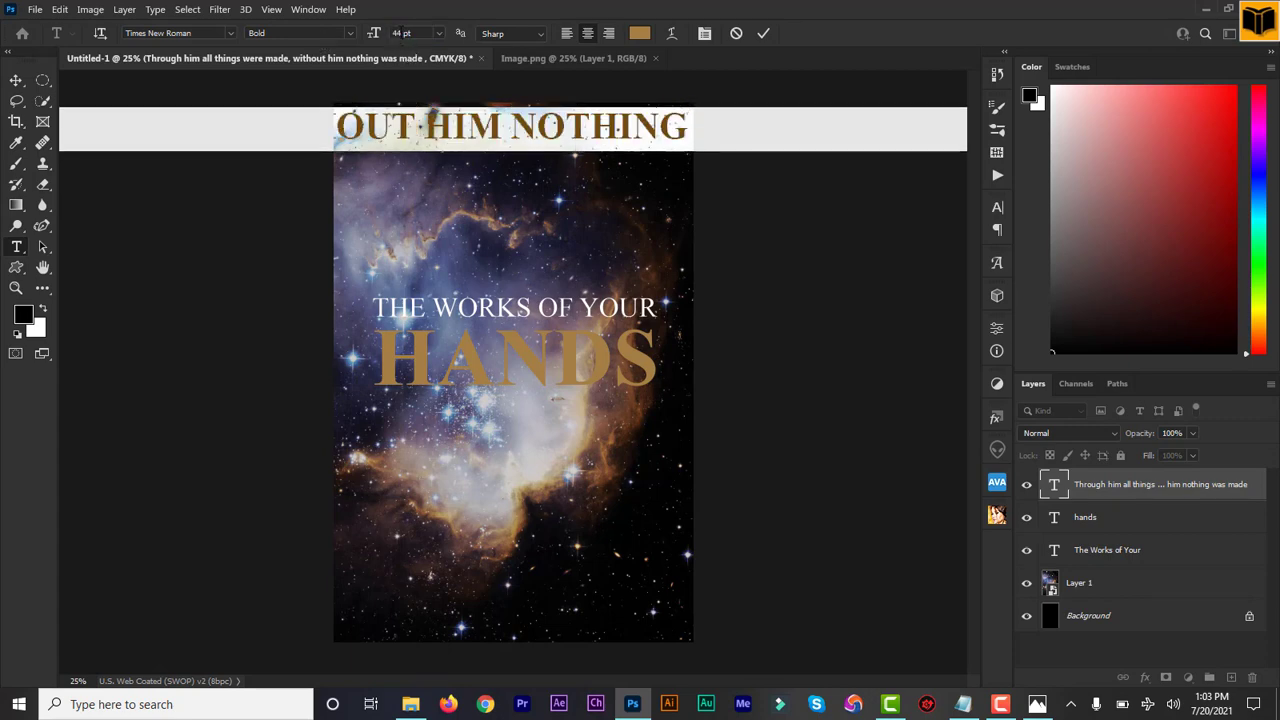
pyautogui.click(396, 33)
pyautogui.write('10')
pyautogui.press('Return')
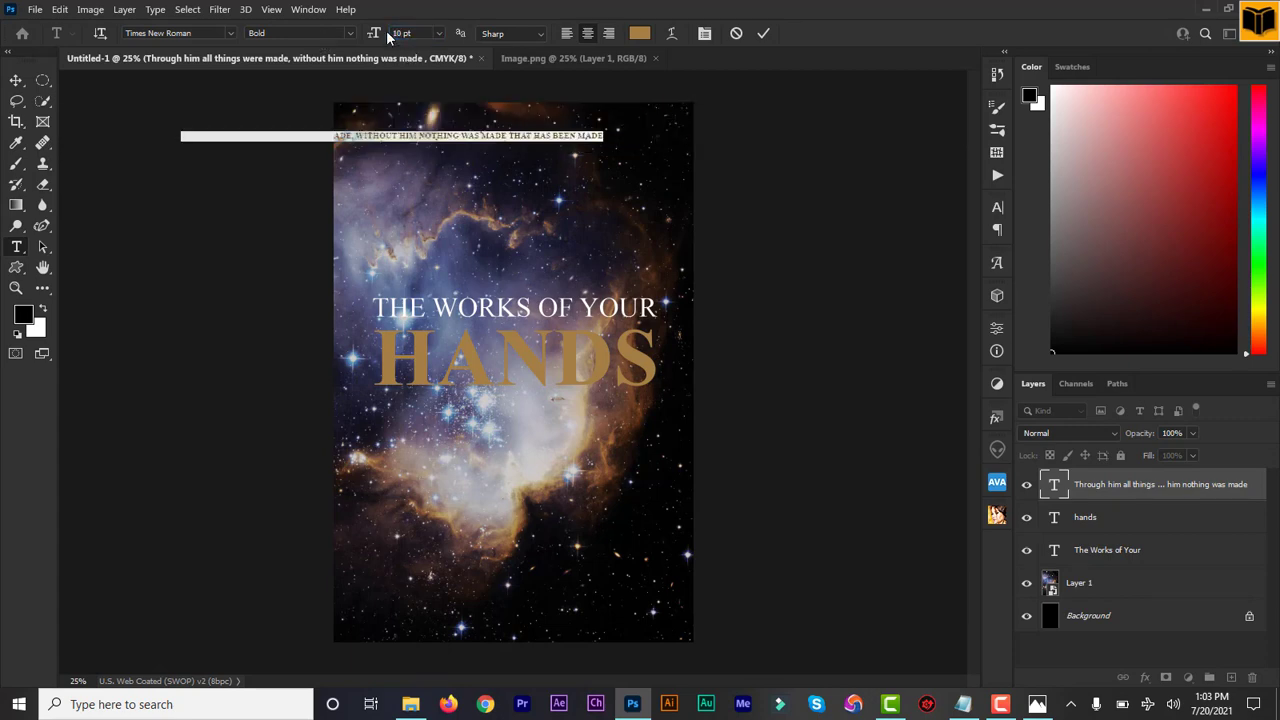
# Step: Split the subtitle into two lines after "without him" and finish editing the text
pyautogui.click(420, 136)
pyautogui.press('Return')
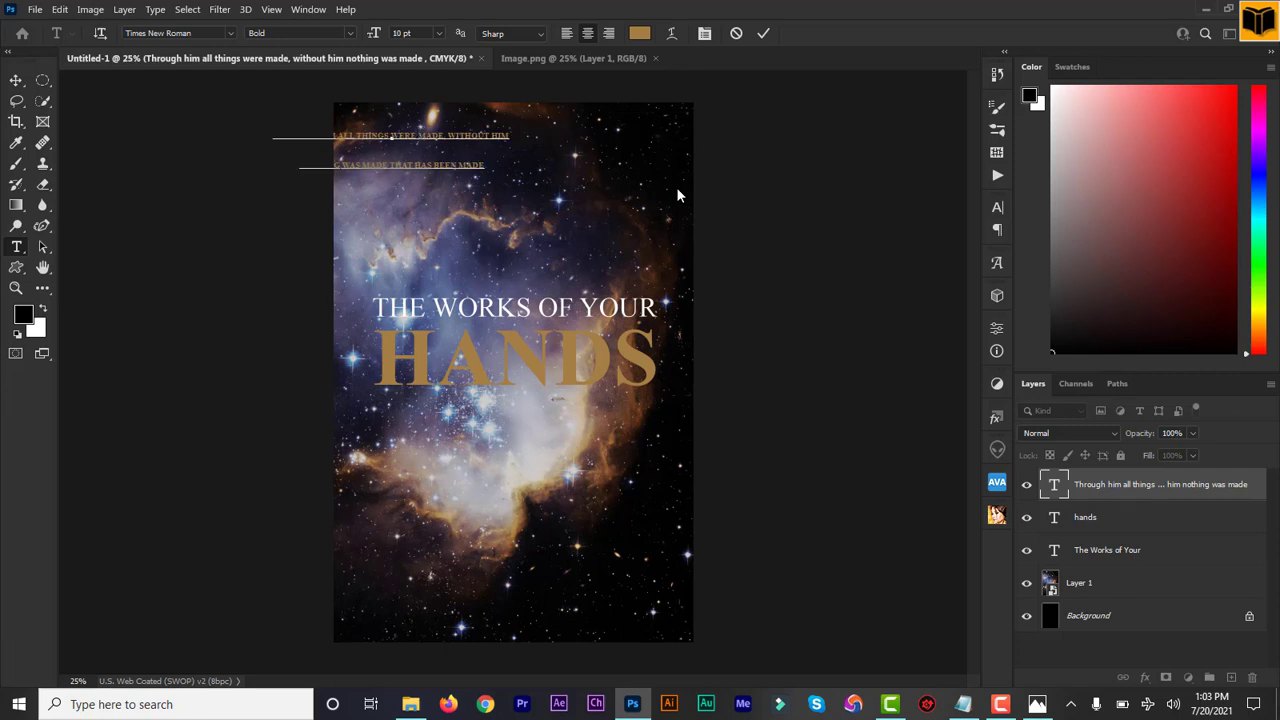
pyautogui.press('Escape')
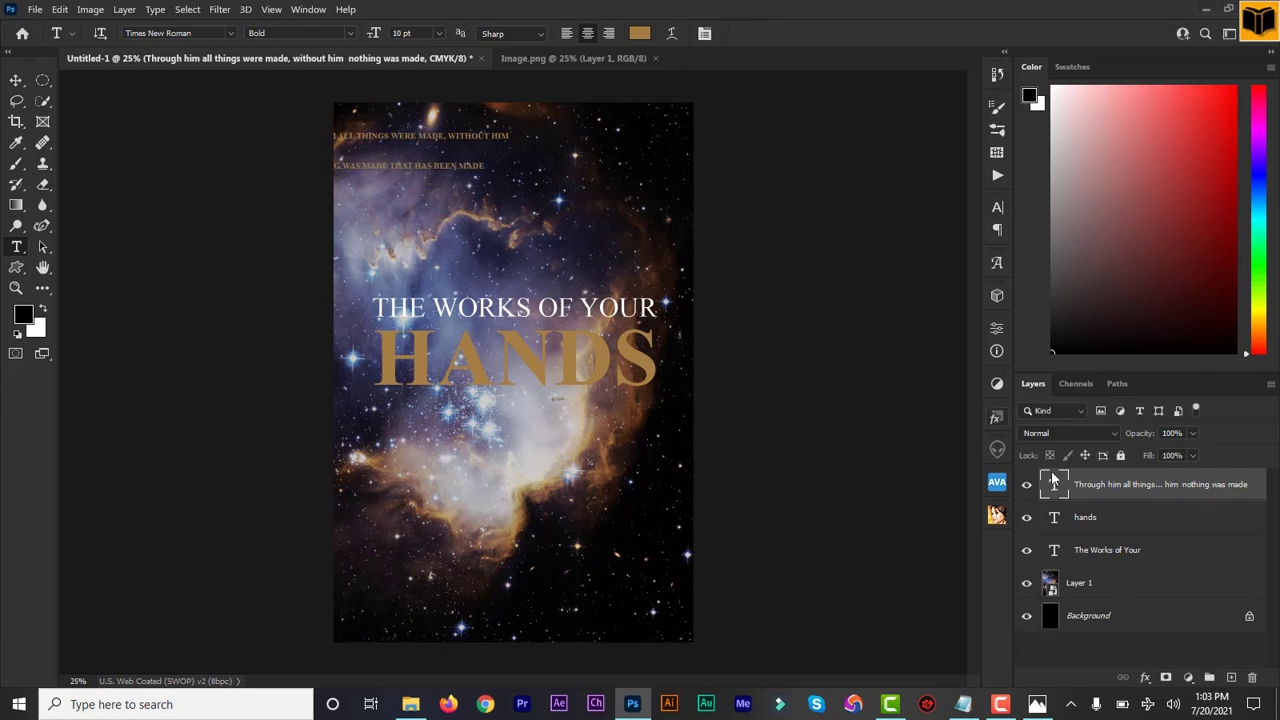
# Step: Recolour the whole subtitle to white (ffffff) and move it fully onto the cover, centred near the upper edge
pyautogui.doubleClick(1054, 484)
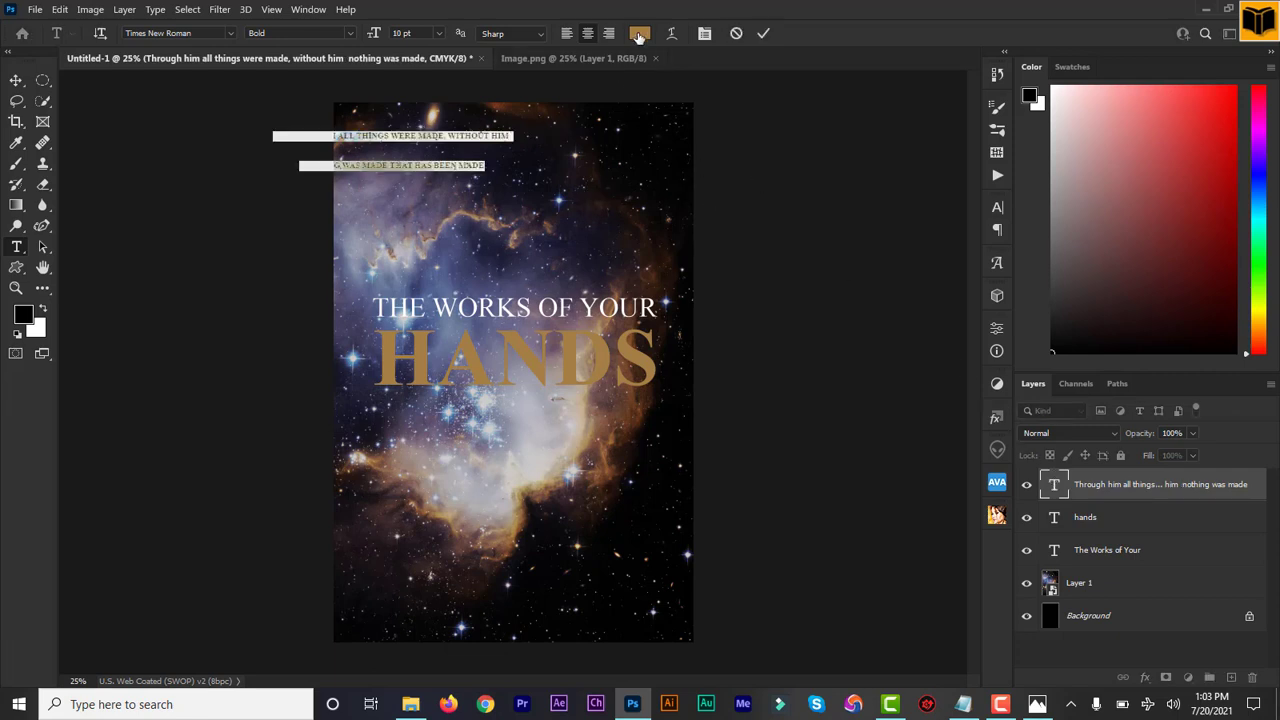
pyautogui.click(639, 33)
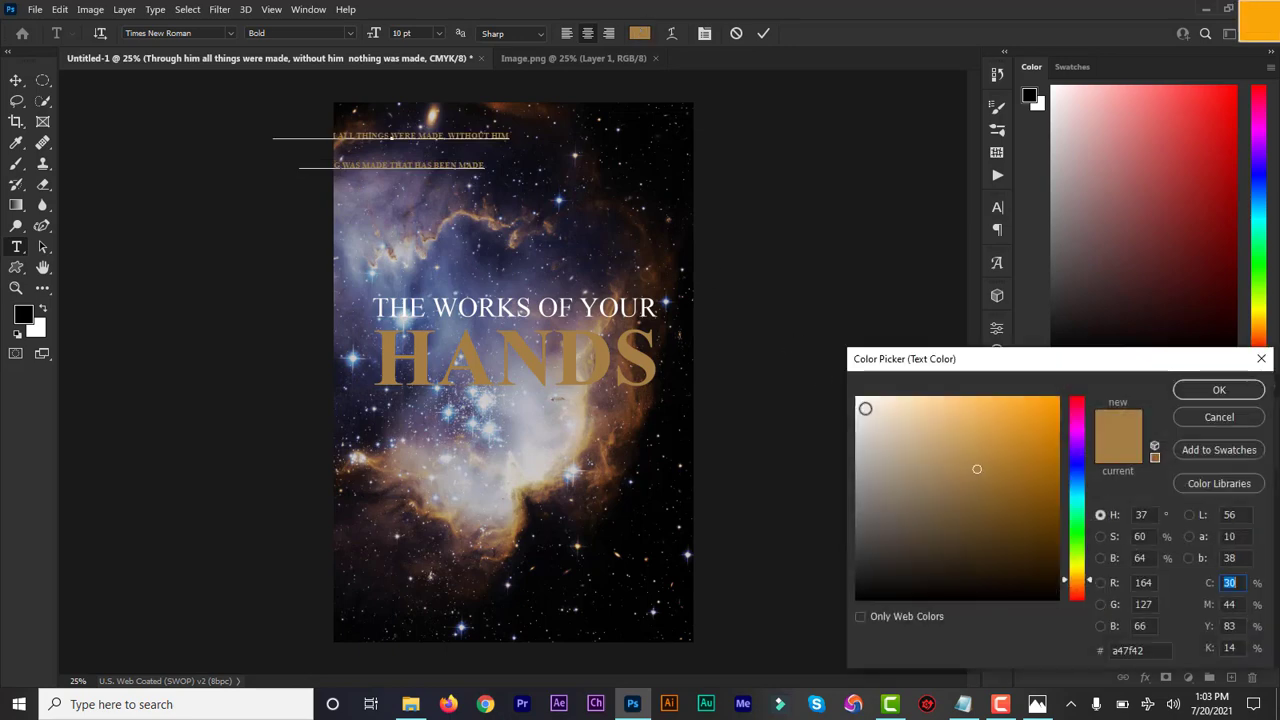
pyautogui.click(856, 399)
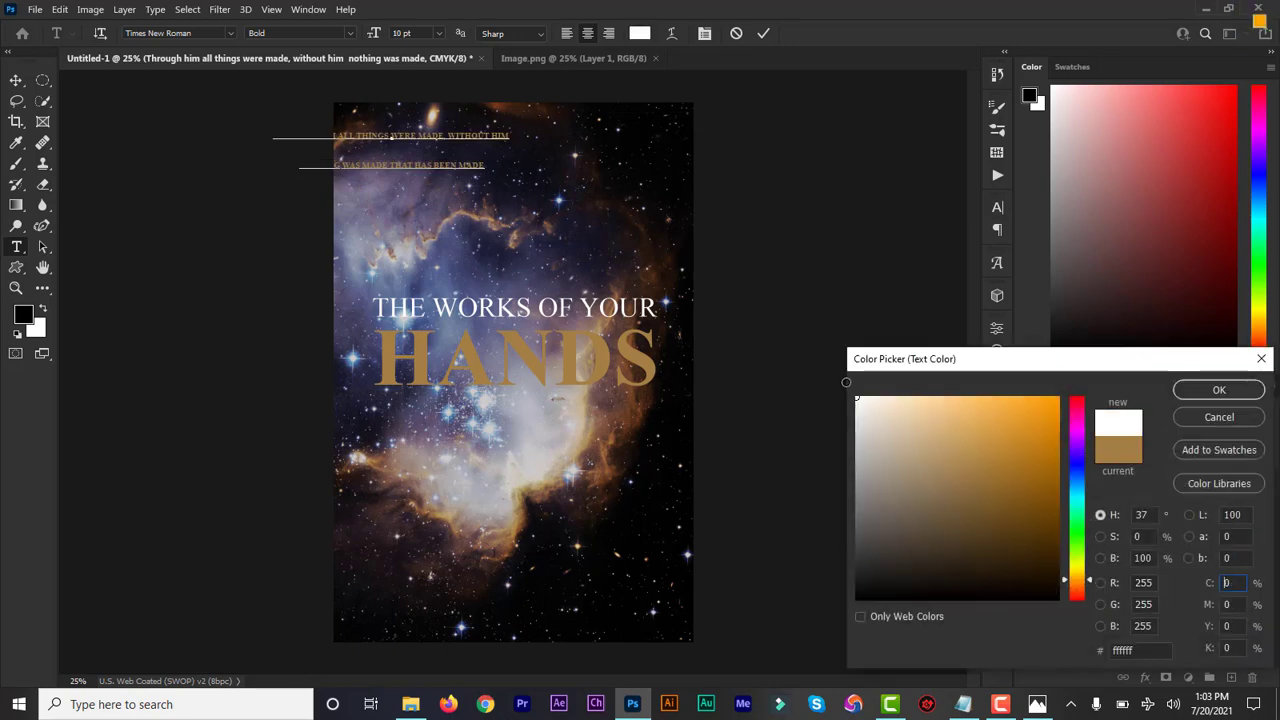
pyautogui.click(1222, 391)
pyautogui.moveTo(567, 196); pyautogui.dragTo(686, 179)
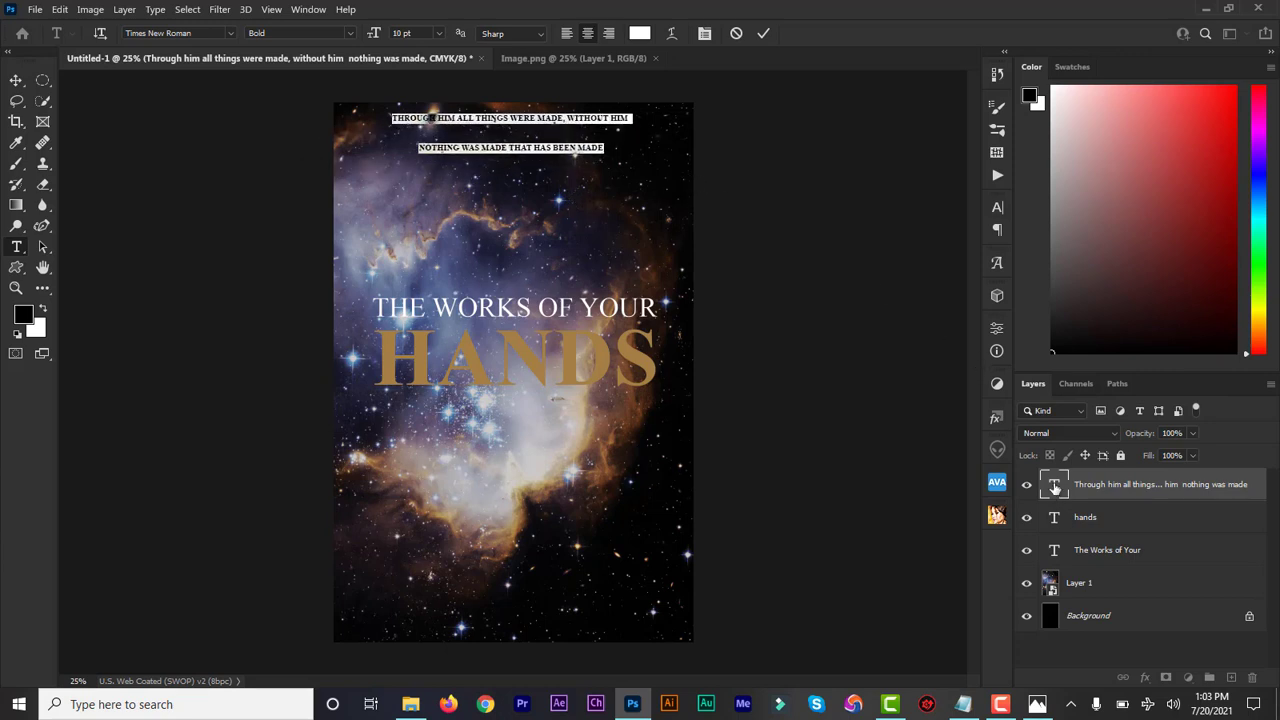
# Step: Tighten the subtitle's leading to 16 pt, finish editing the text and shift it slightly down from the cover's upper edge
pyautogui.click(998, 207)
pyautogui.moveTo(918, 256); pyautogui.dragTo(901, 256)
pyautogui.click(764, 36)
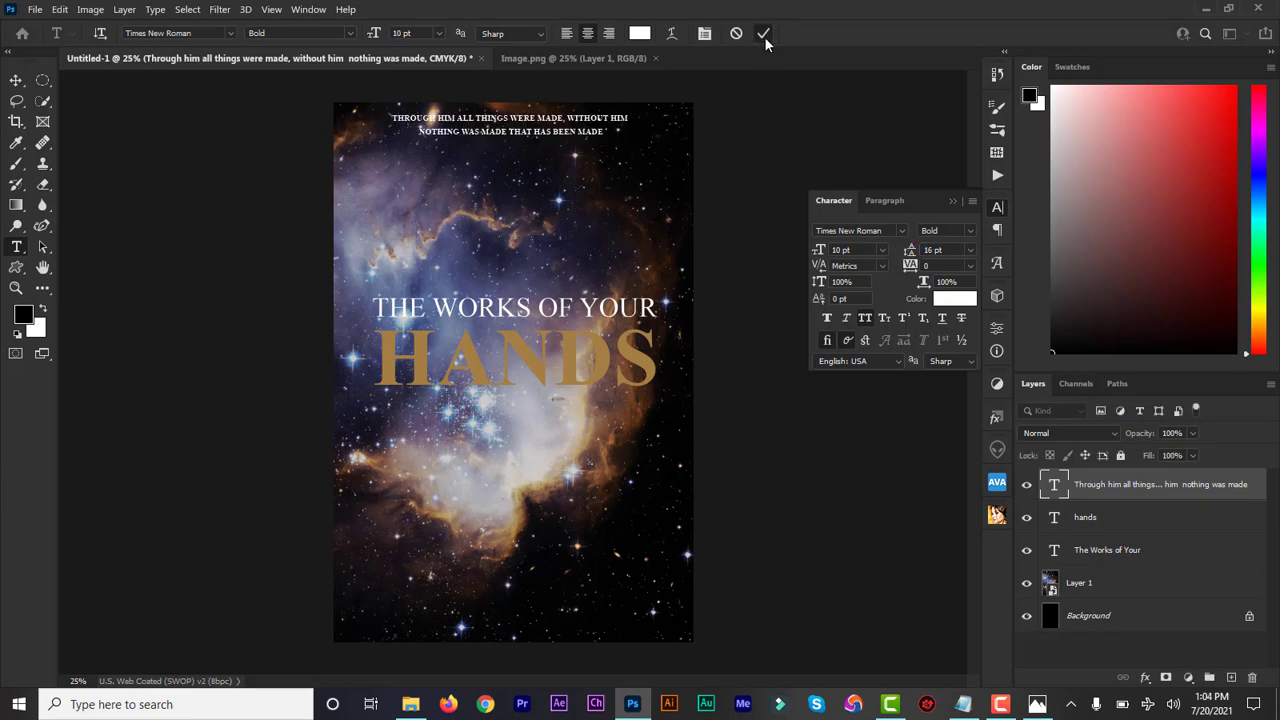
pyautogui.click(952, 201)
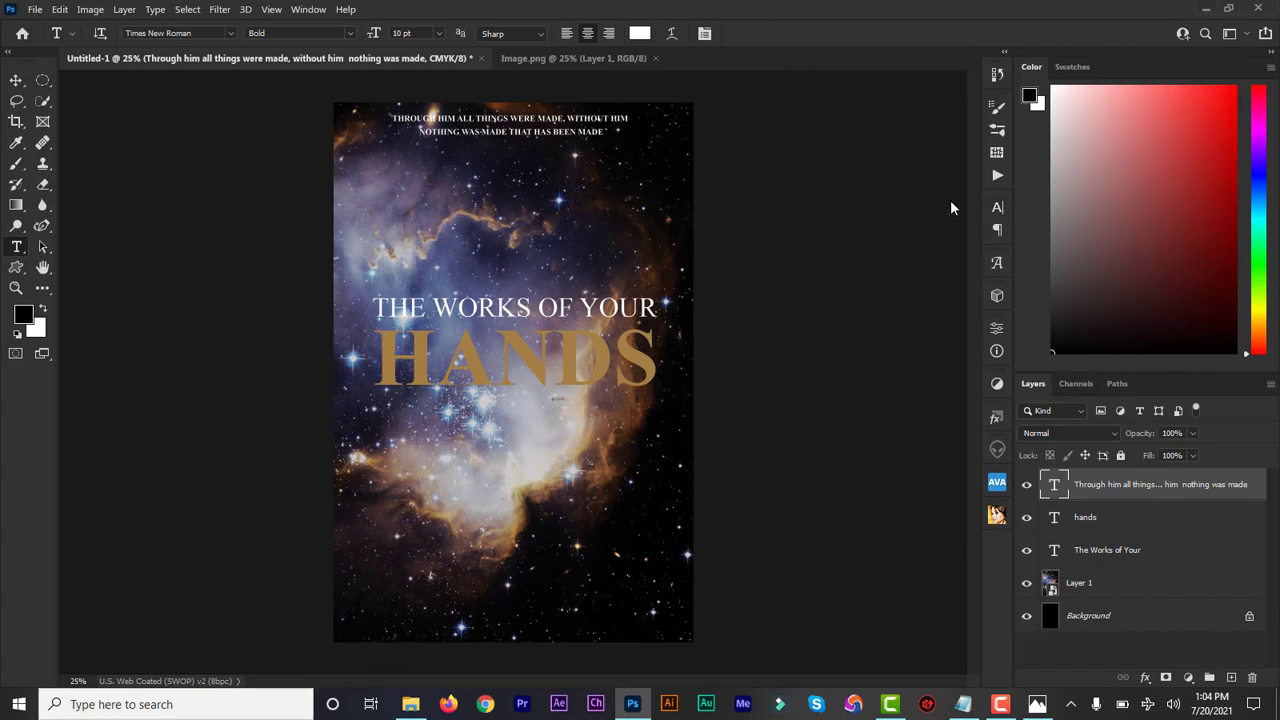
pyautogui.click(16, 80)
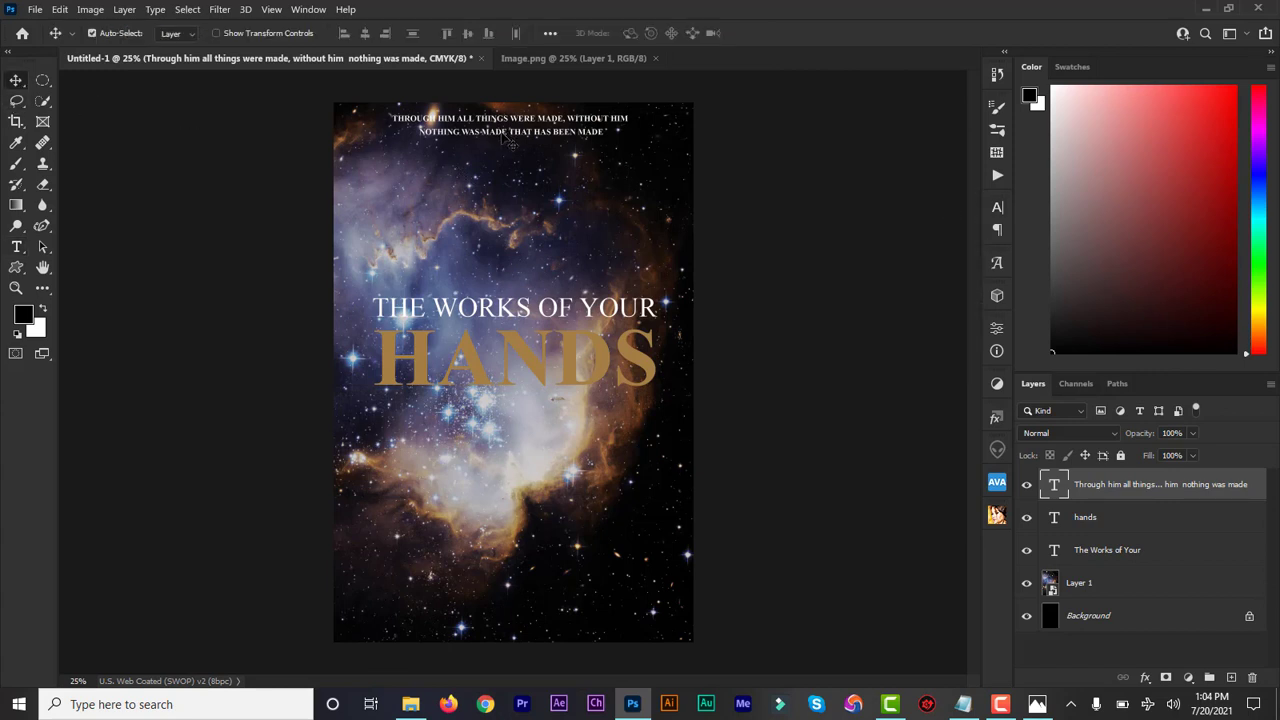
pyautogui.moveTo(500, 134); pyautogui.dragTo(505, 143)
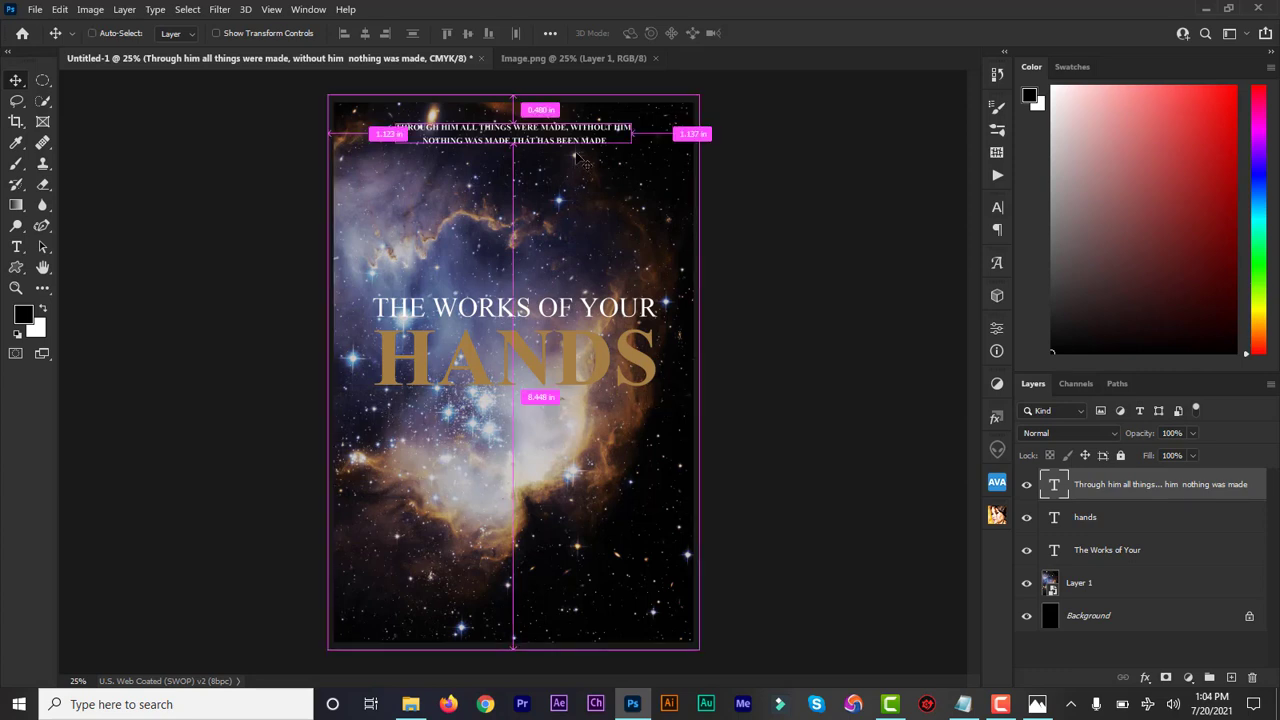
# Step: Duplicate the subtitle layer, place the copy just below "HANDS" and reduce its text to 7 pt
pyautogui.hotkey('ctrl', 'j')
pyautogui.moveTo(576, 142); pyautogui.dragTo(590, 418)
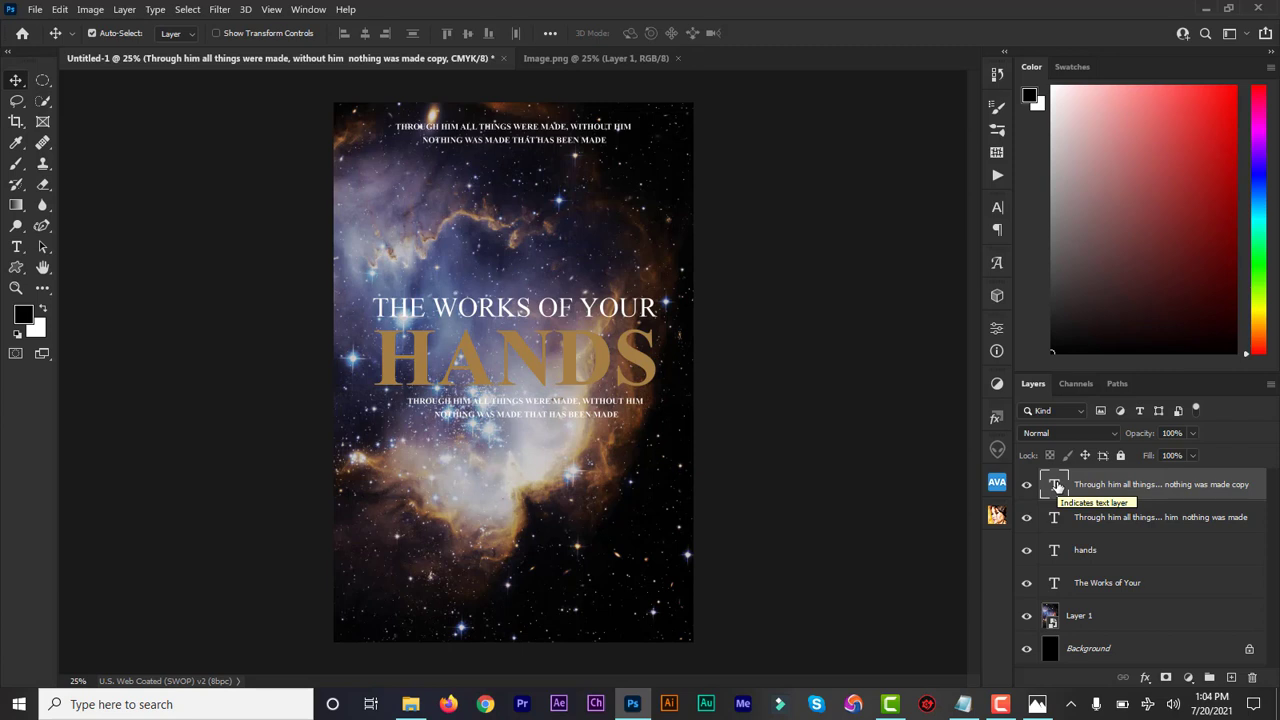
pyautogui.doubleClick(1055, 485)
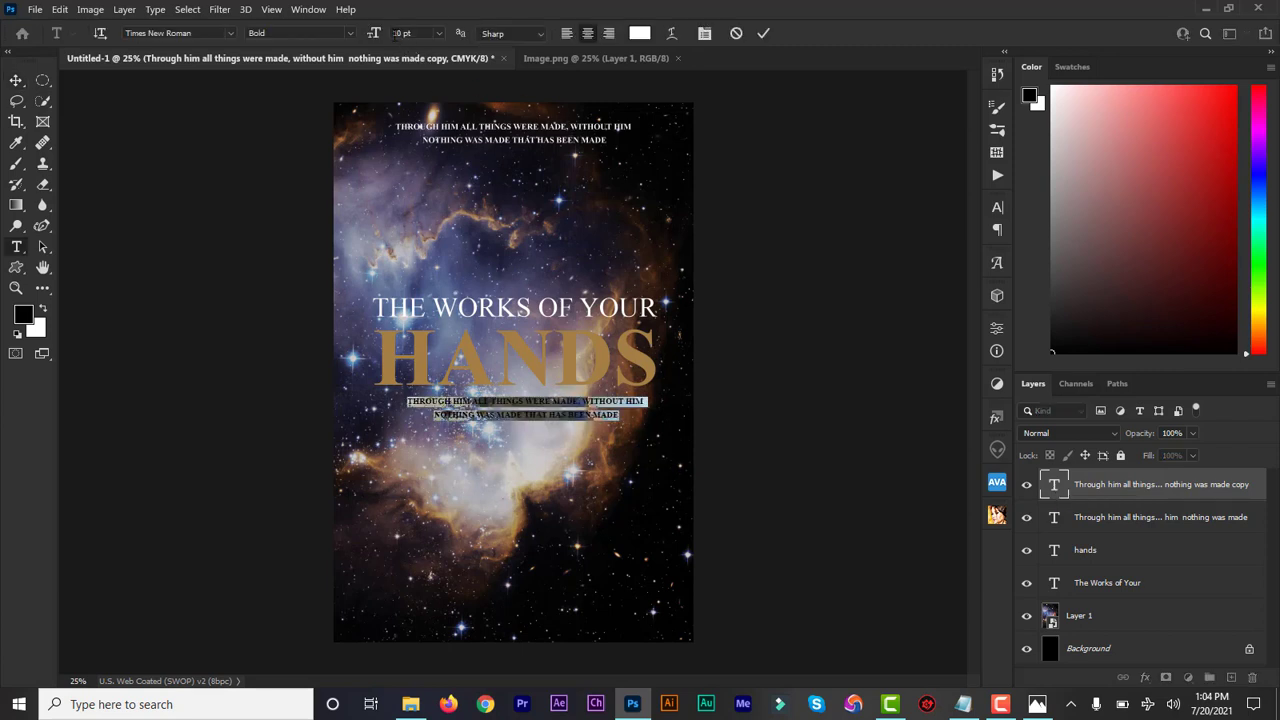
pyautogui.moveTo(376, 37); pyautogui.dragTo(371, 37)
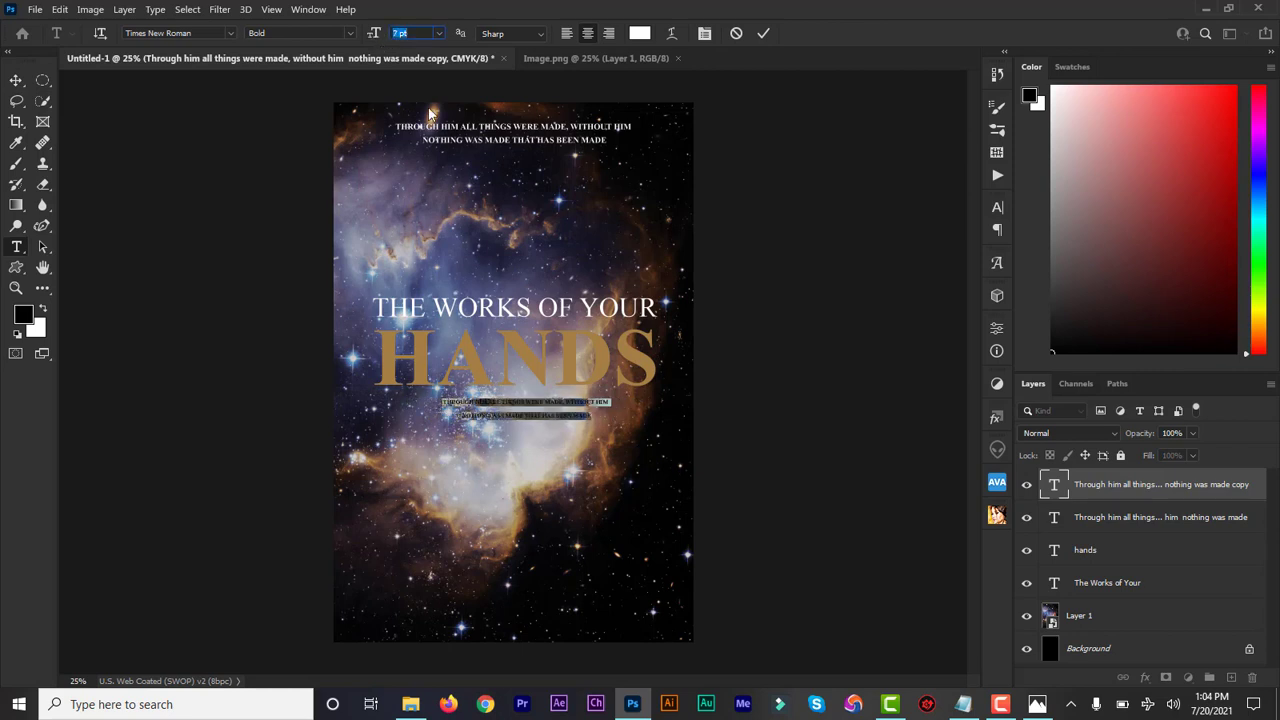
# Step: Join the copied subtitle into a single line, place it directly beneath "HANDS" and finish editing the text
pyautogui.click(463, 414)
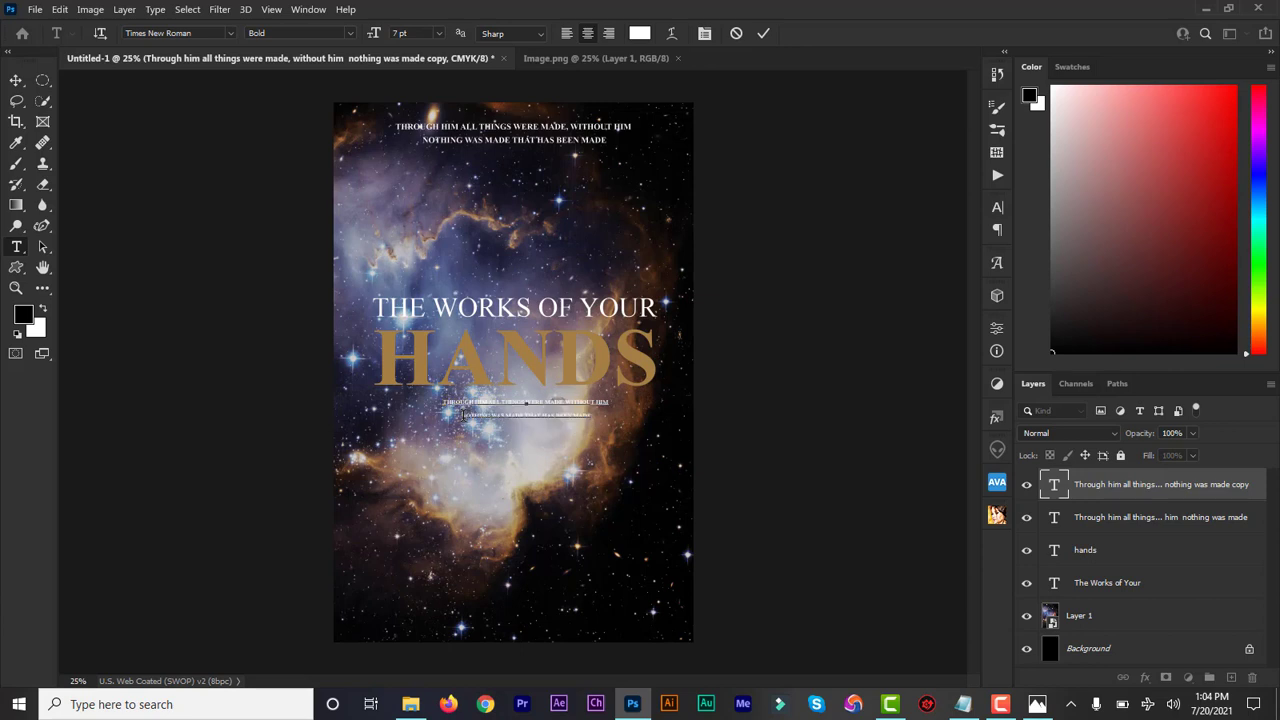
pyautogui.press('BackSpace')
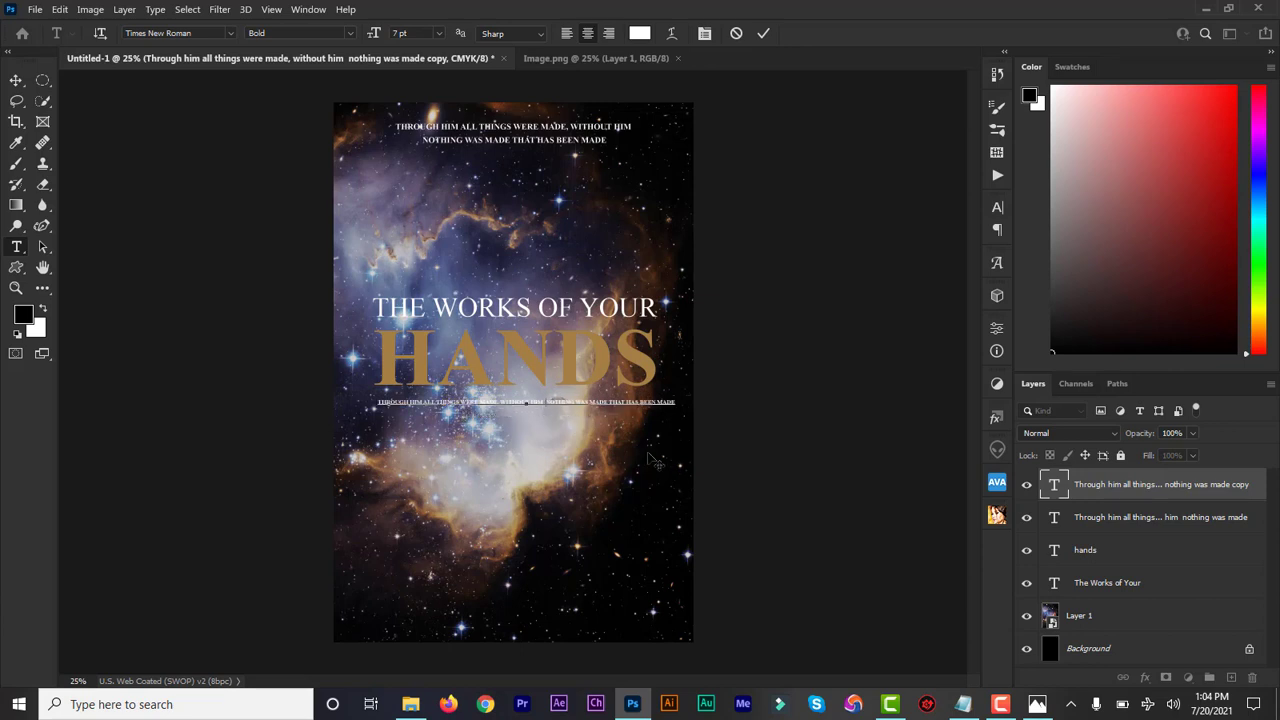
pyautogui.moveTo(709, 434); pyautogui.dragTo(706, 425)
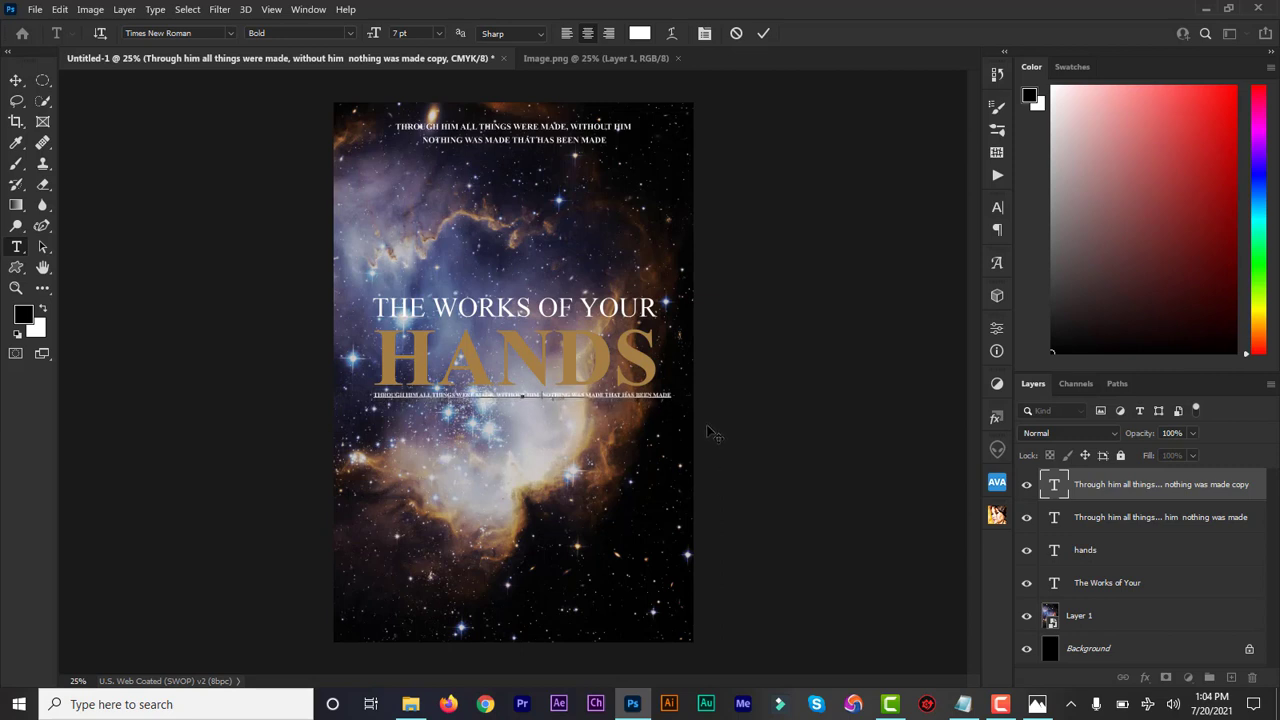
pyautogui.click(764, 34)
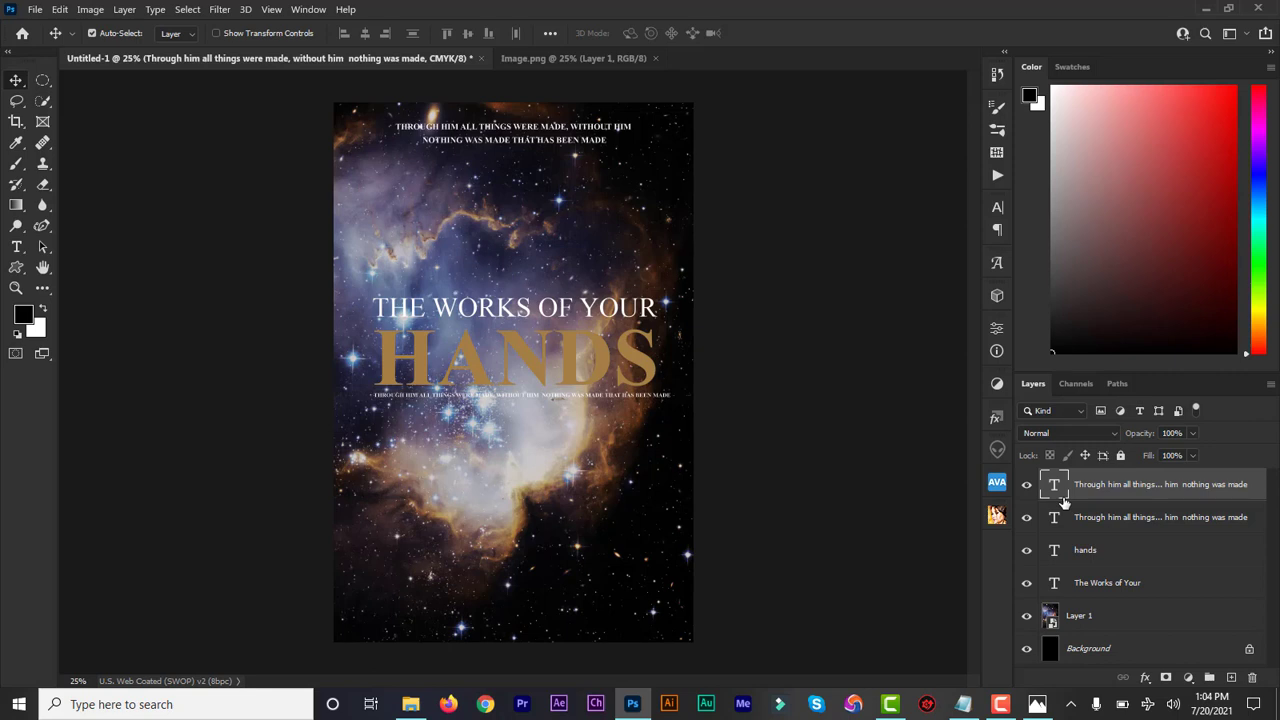
# Step: Copy the line "New York Times Best Selling Author" from the design information notes in Notepad and return to the cover
pyautogui.click(1036, 706)
pyautogui.click(1036, 706)
pyautogui.click(963, 704)
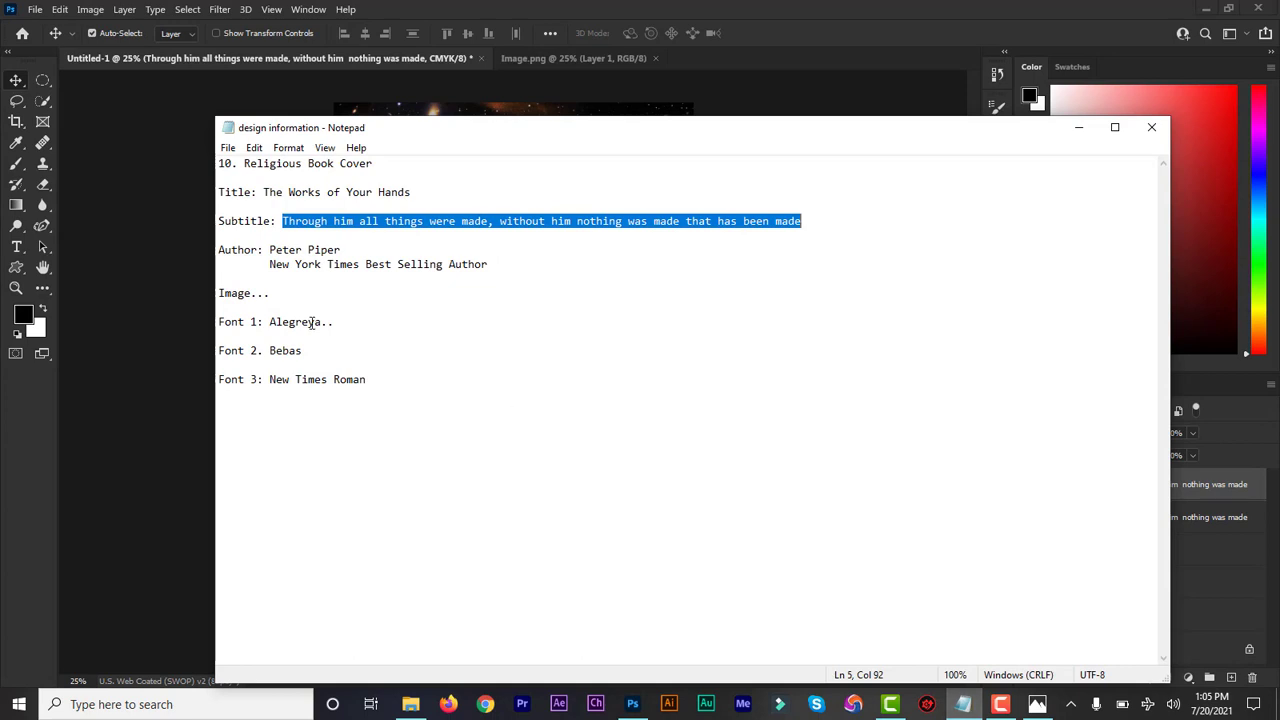
pyautogui.click(494, 264)
pyautogui.keyDown('shift'); pyautogui.click(268, 265); pyautogui.keyUp('shift')
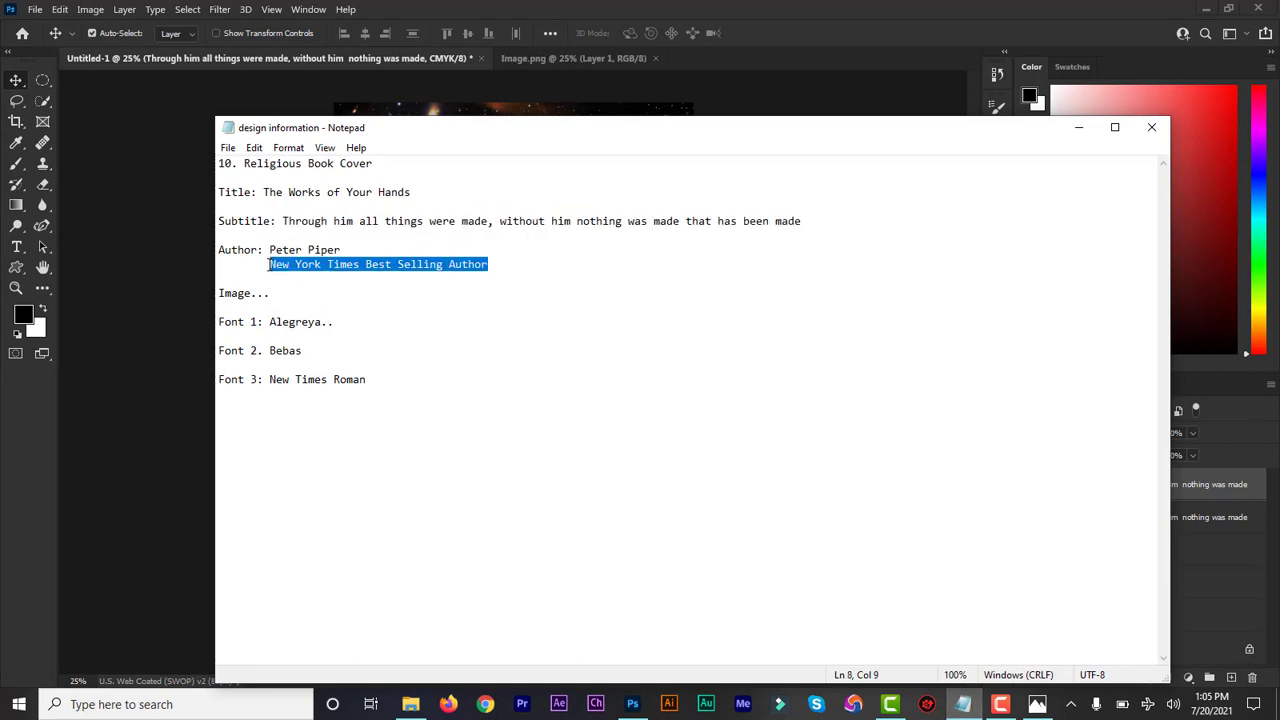
pyautogui.click(1078, 127)
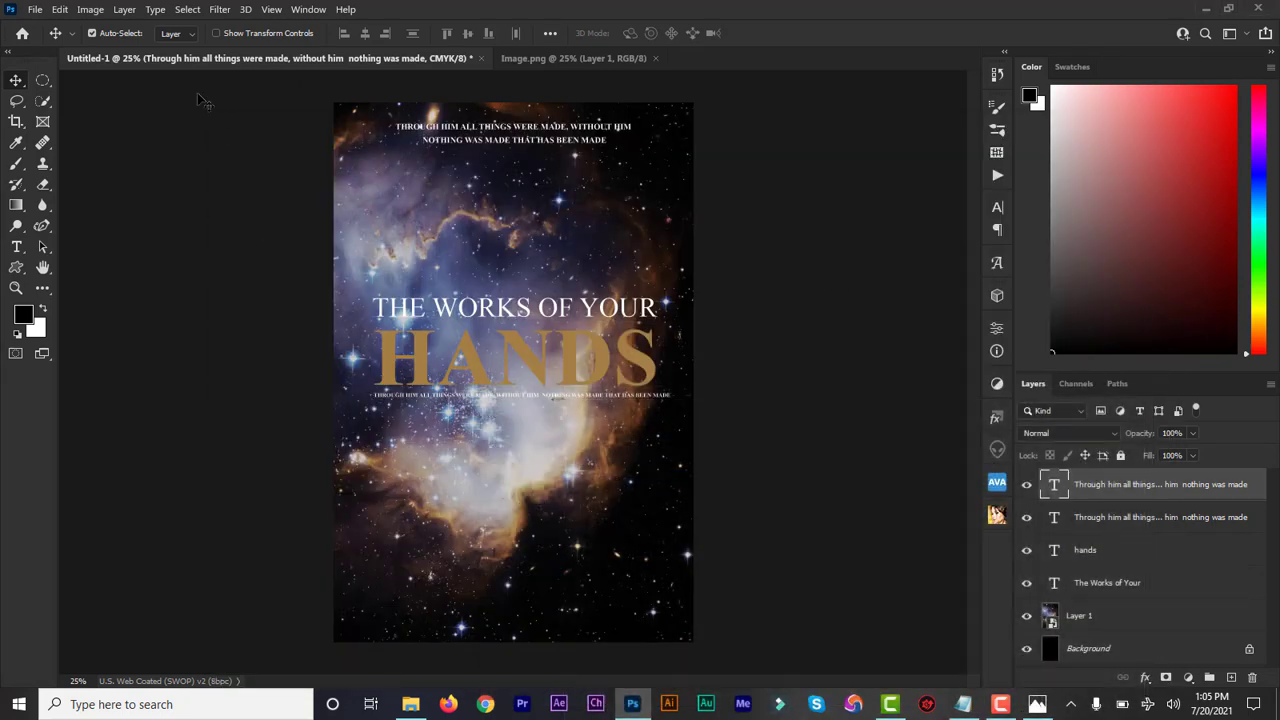
# Step: Add a new text layer with the author's name near the cover's lower edge
pyautogui.click(16, 247)
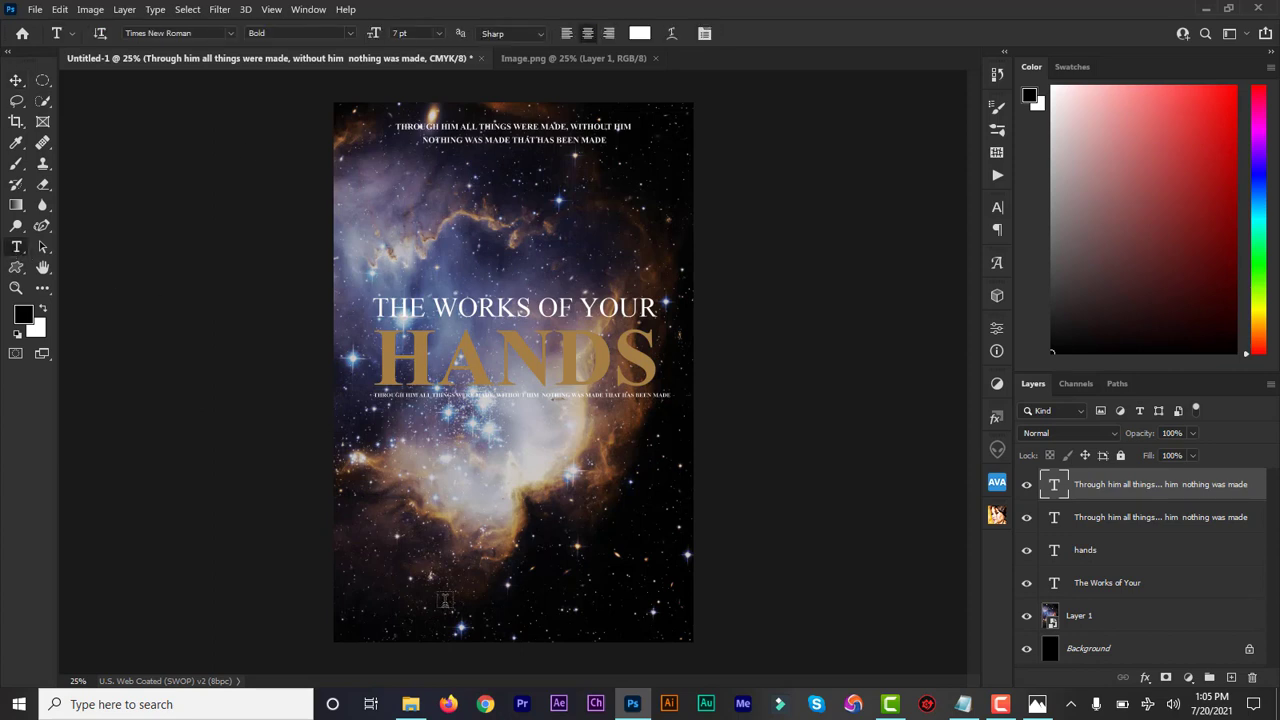
pyautogui.click(445, 599)
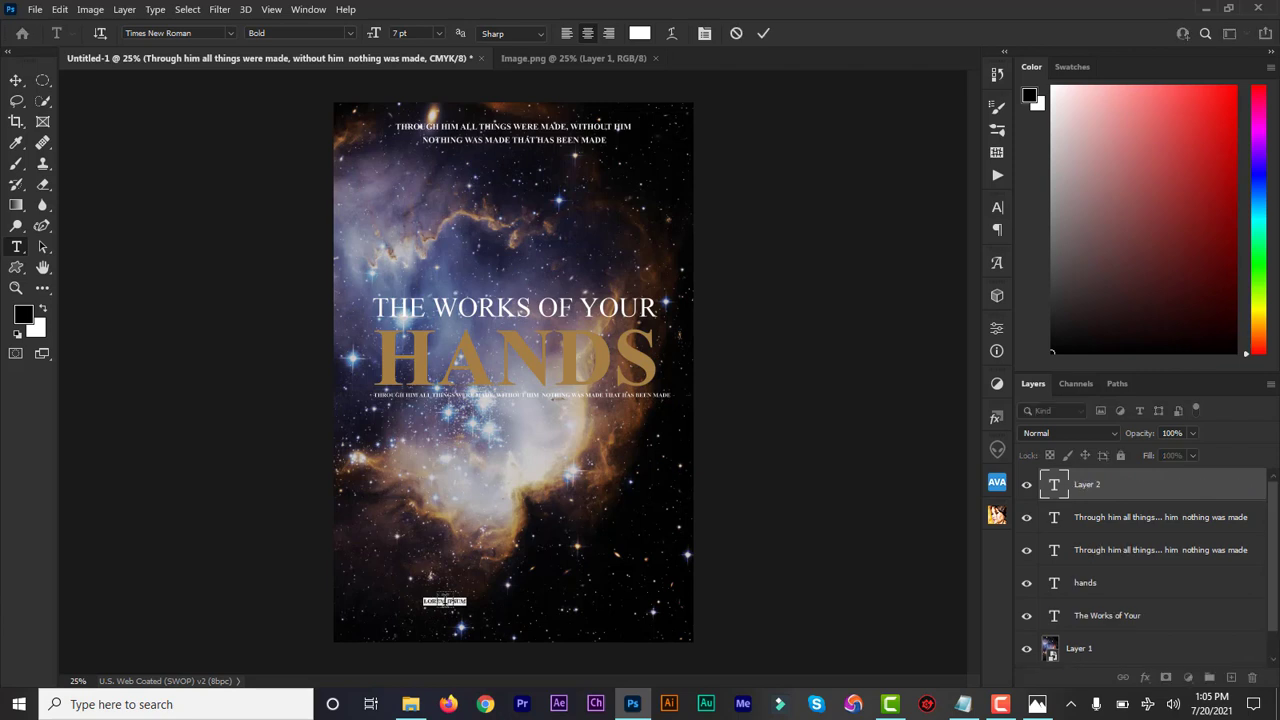
pyautogui.press('BackSpace')
pyautogui.press('BackSpace')
pyautogui.press('BackSpace')
pyautogui.press('BackSpace')
pyautogui.press('BackSpace')
pyautogui.press('BackSpace')
pyautogui.press('BackSpace')
pyautogui.press('BackSpace')
pyautogui.write('Peter Piper')
# Step: Set the author's name in Bebas Regular at 18 pt
pyautogui.click(1056, 494)
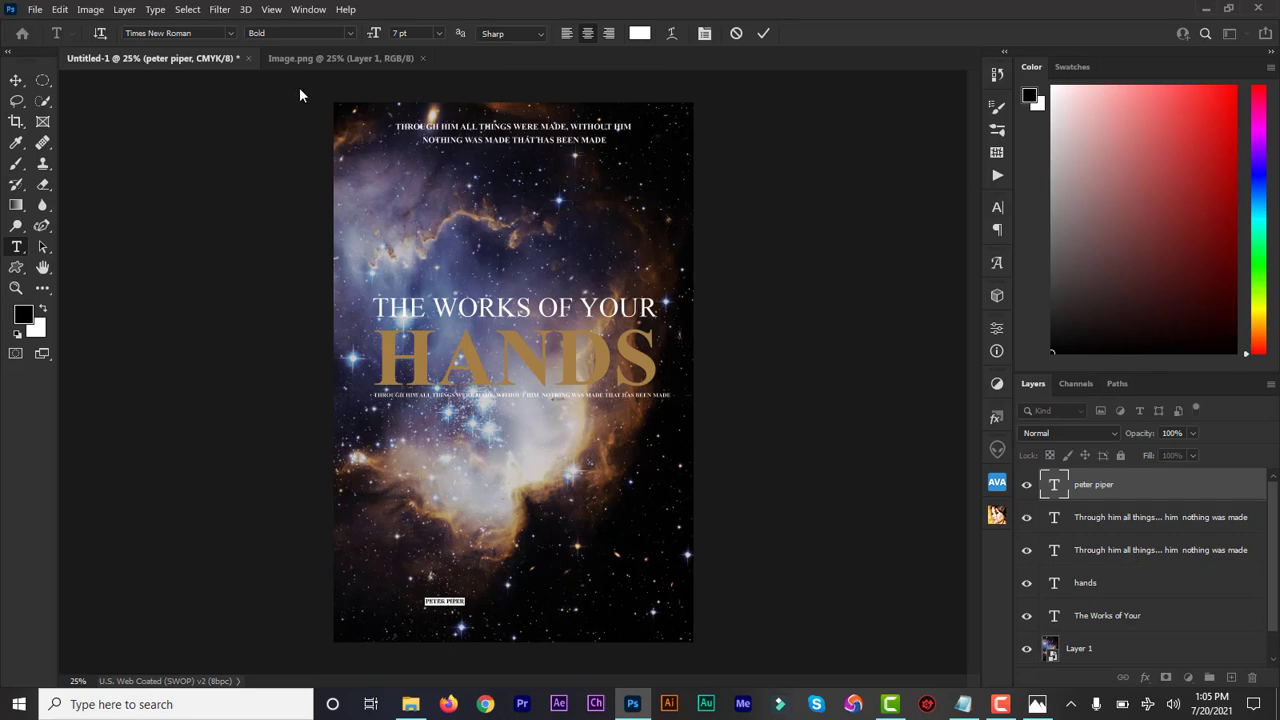
pyautogui.click(205, 34)
pyautogui.write('beba')
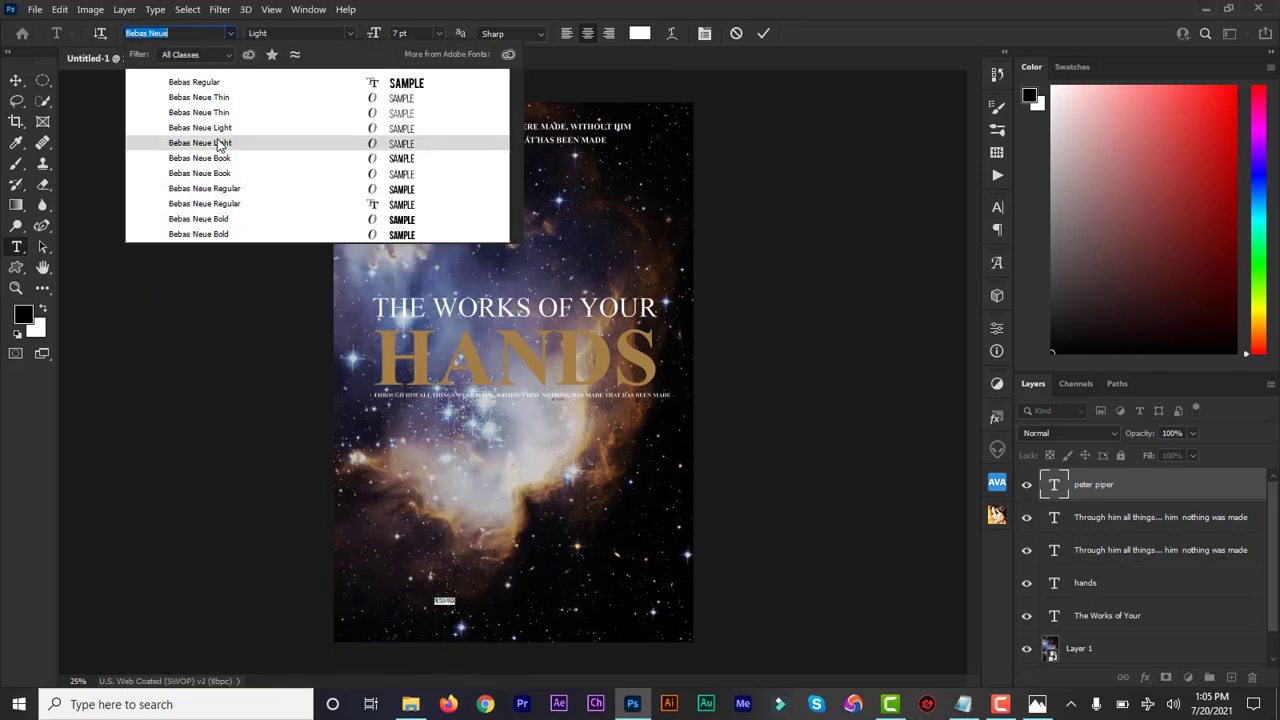
pyautogui.click(215, 85)
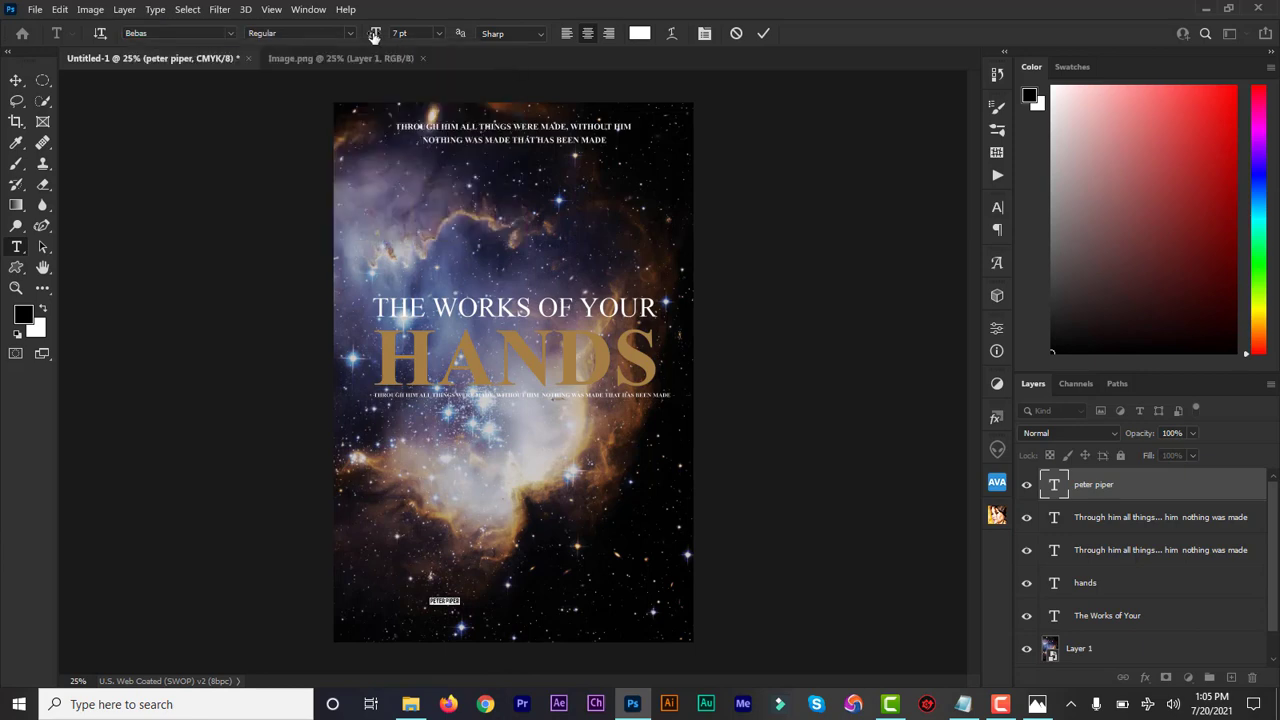
pyautogui.moveTo(375, 33); pyautogui.dragTo(382, 37)
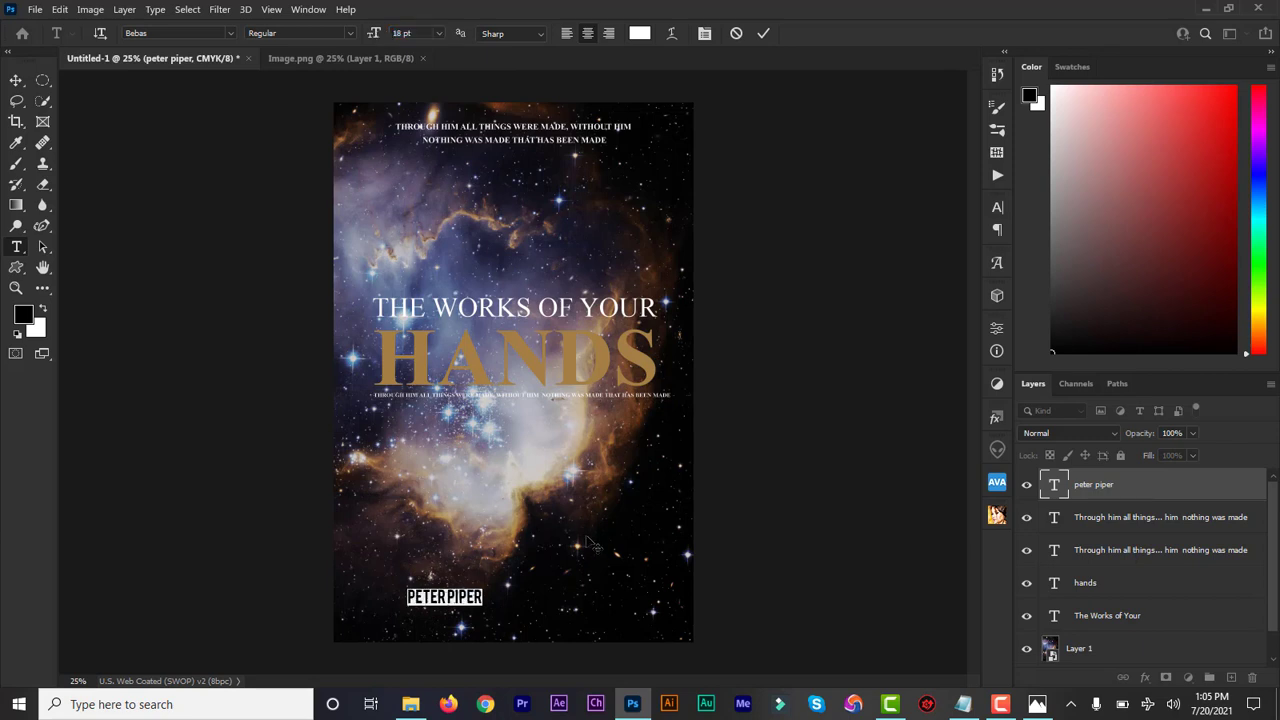
# Step: Set the author name's tracking to 560 and centre the text horizontally on the cover
pyautogui.click(998, 208)
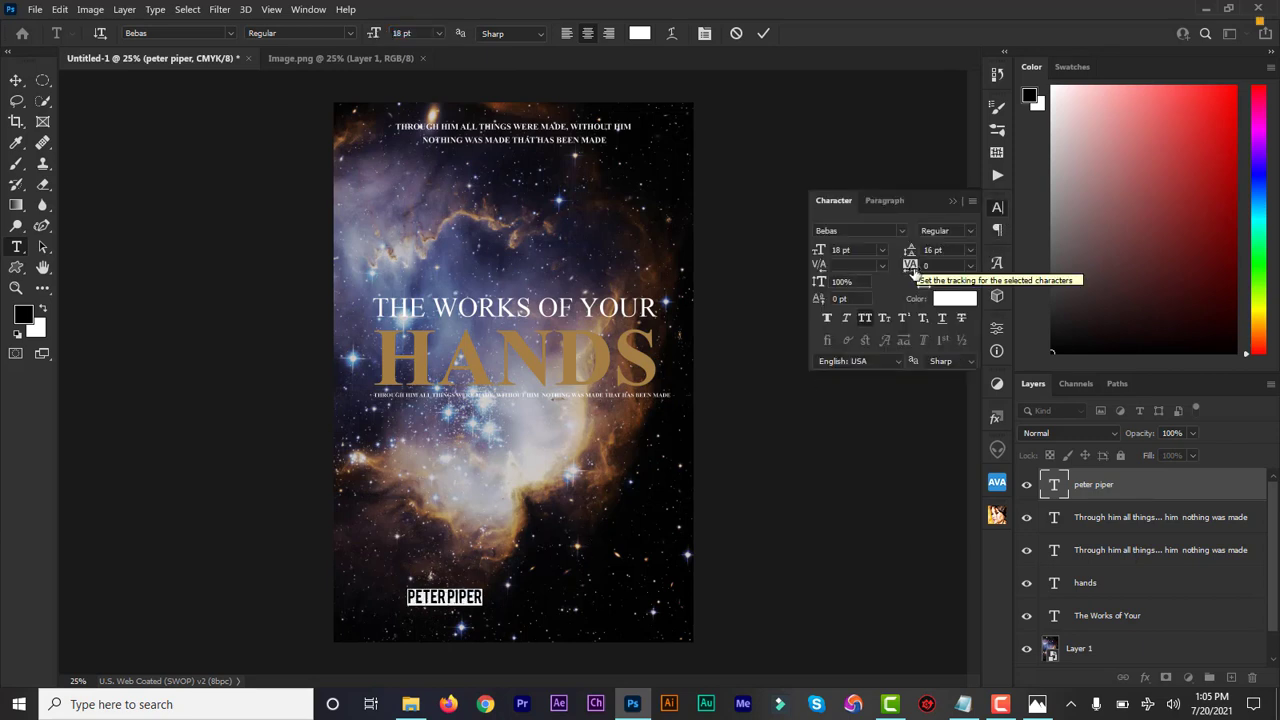
pyautogui.moveTo(922, 270); pyautogui.dragTo(933, 270)
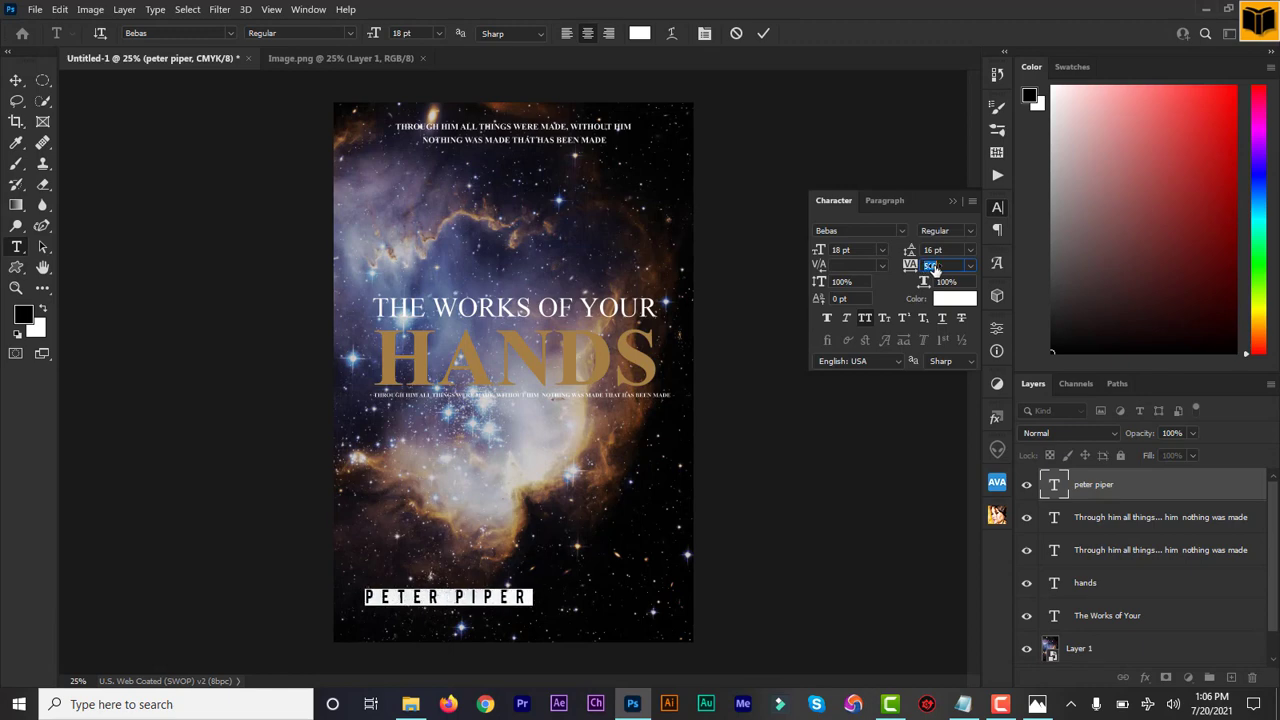
pyautogui.click(788, 605)
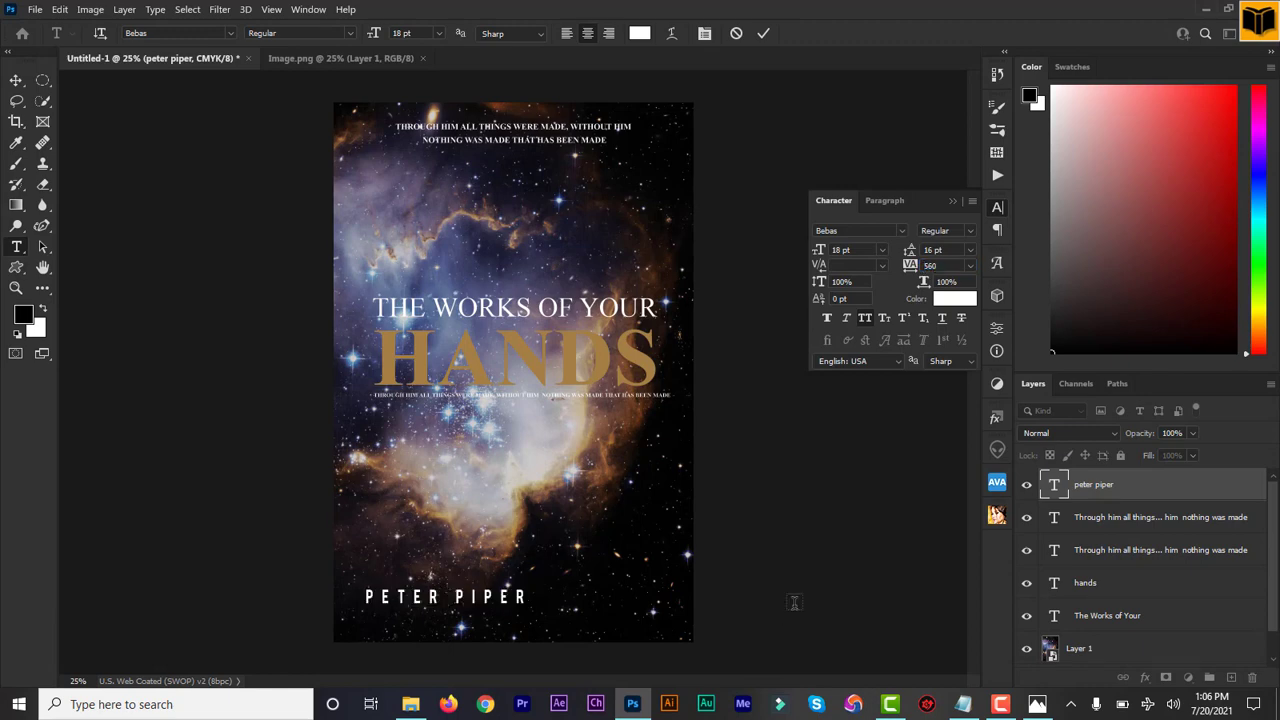
pyautogui.click(16, 80)
pyautogui.moveTo(521, 598); pyautogui.dragTo(582, 598)
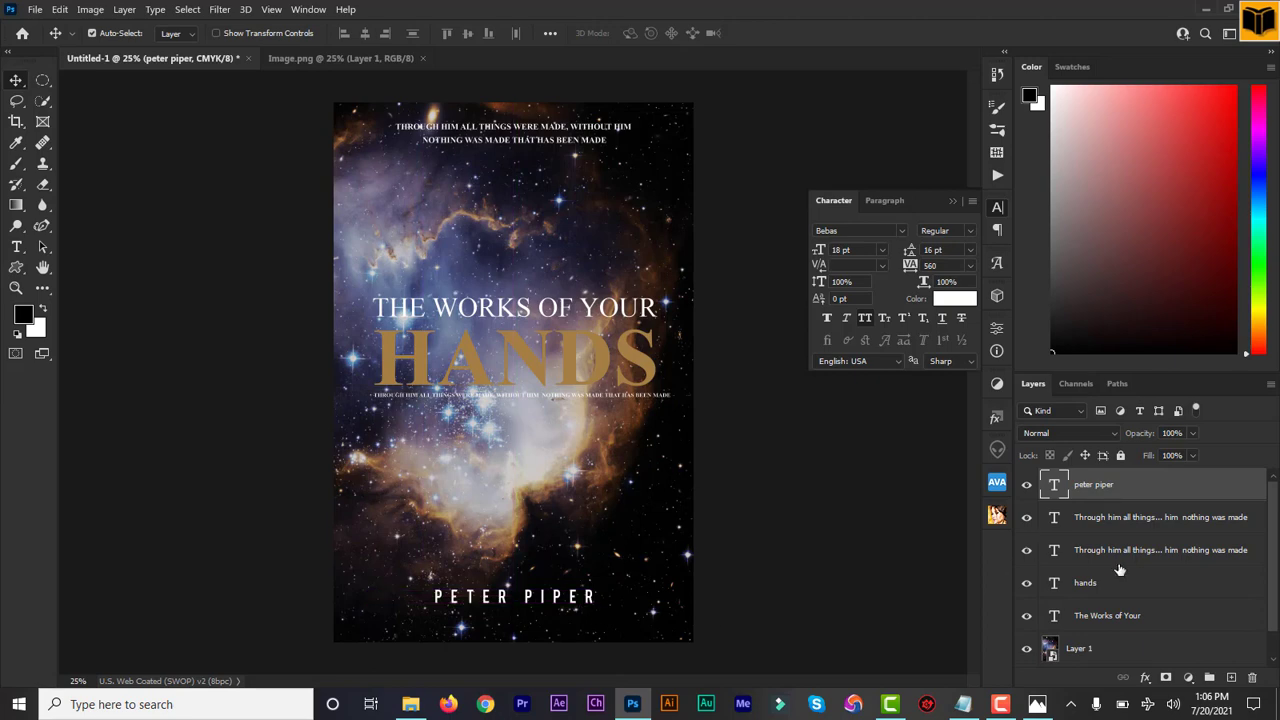
# Step: Paste "New York Times Best Selling Author" into a new text layer below the author's name
pyautogui.click(16, 249)
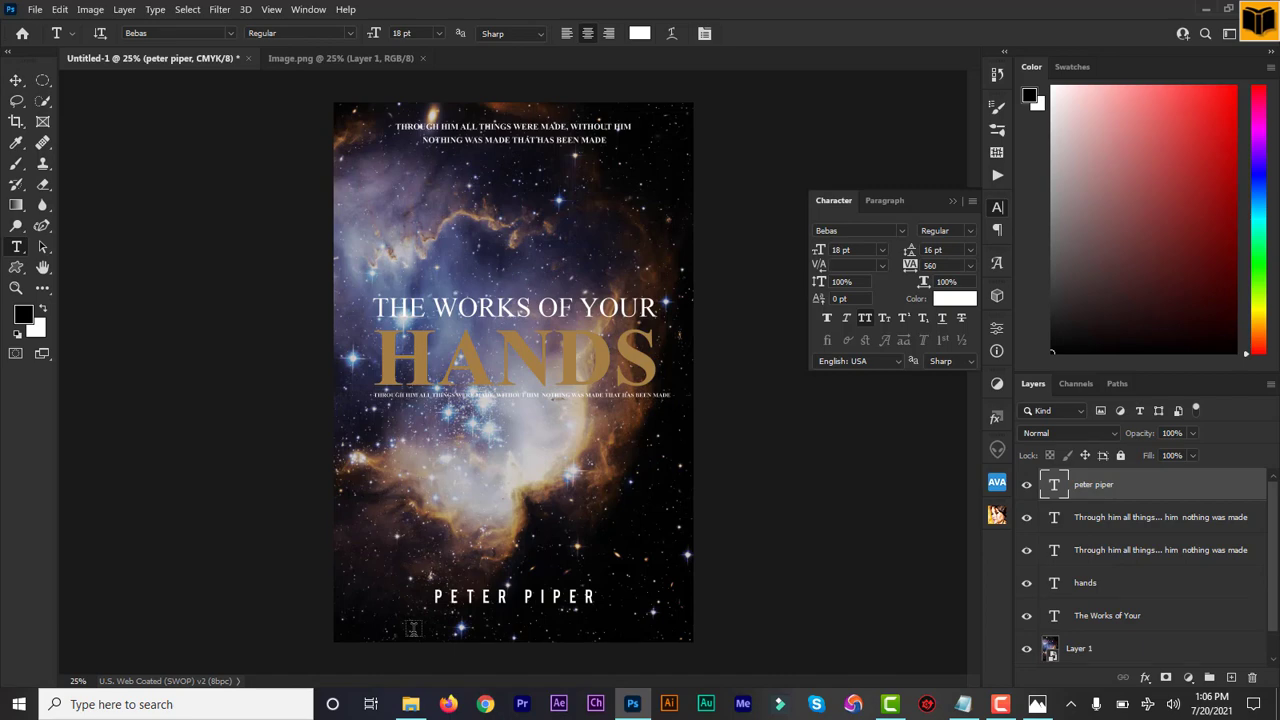
pyautogui.click(412, 628)
pyautogui.write('NEW YORK TIMES BEST SELLING AUTHOR')
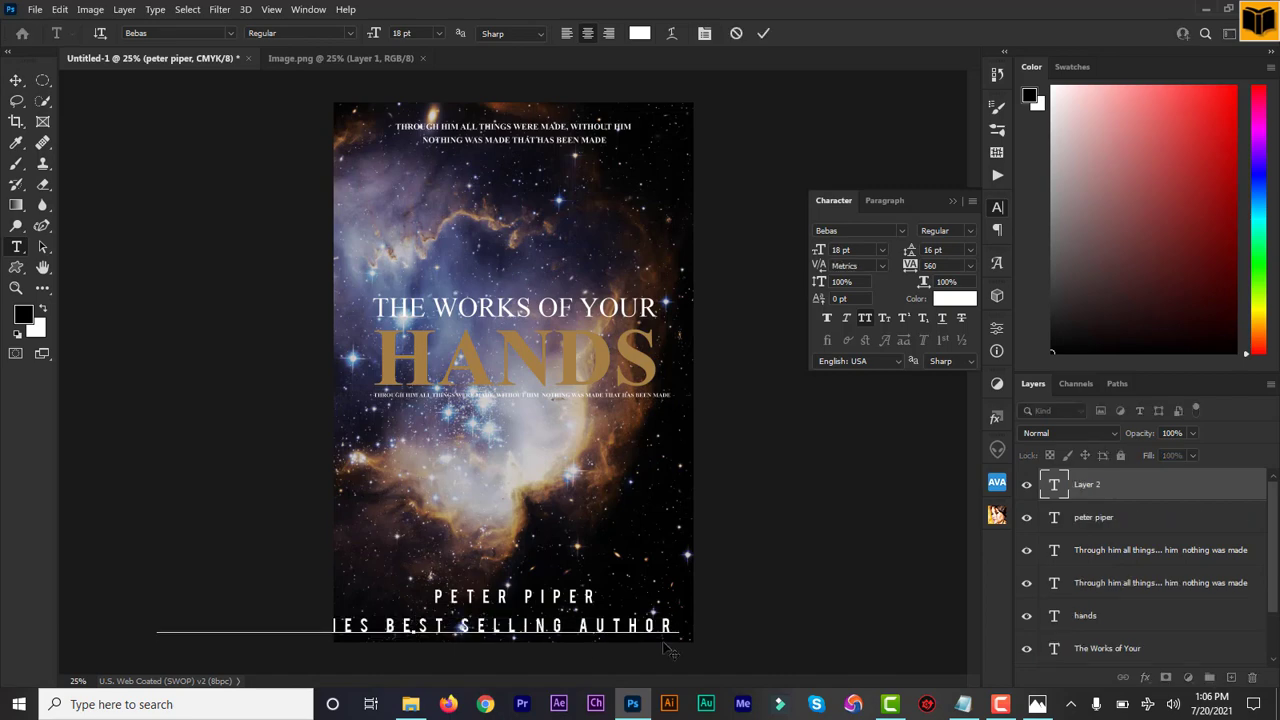
# Step: Set the whole "New York Times Best Selling Author" line in Alegreya Regular at 8 pt
pyautogui.doubleClick(1056, 486)
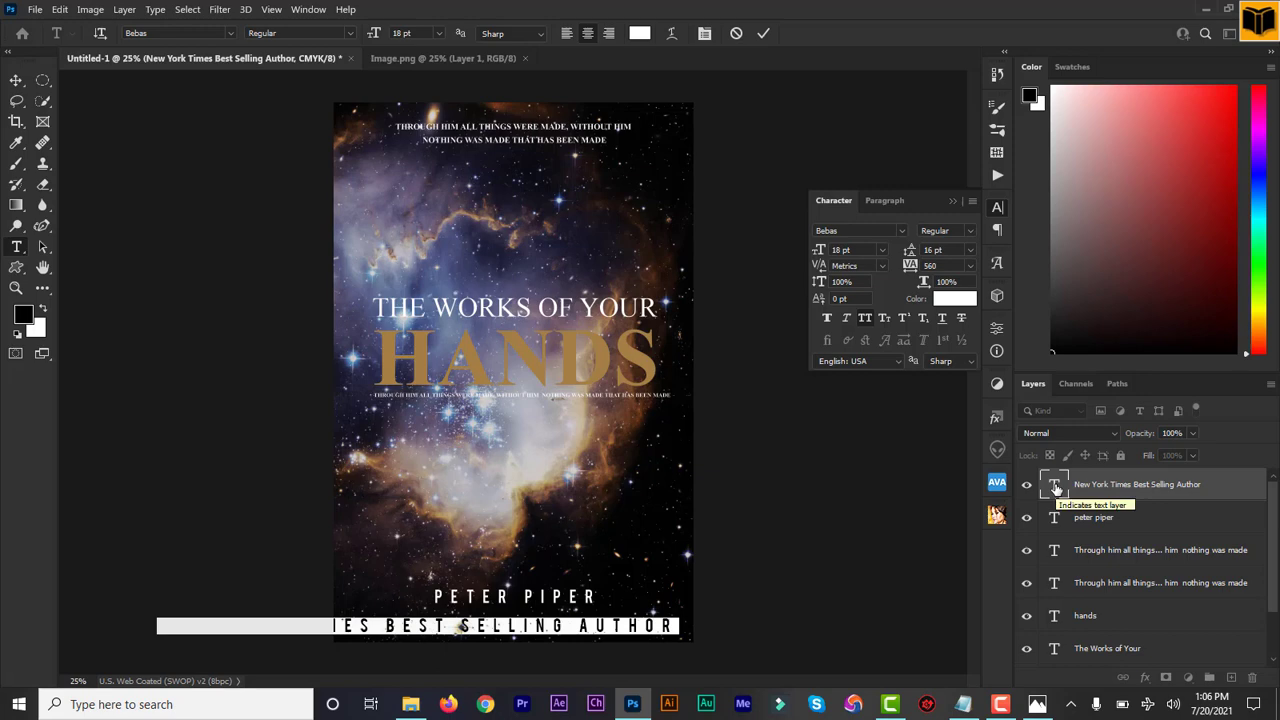
pyautogui.click(150, 33)
pyautogui.write('ale')
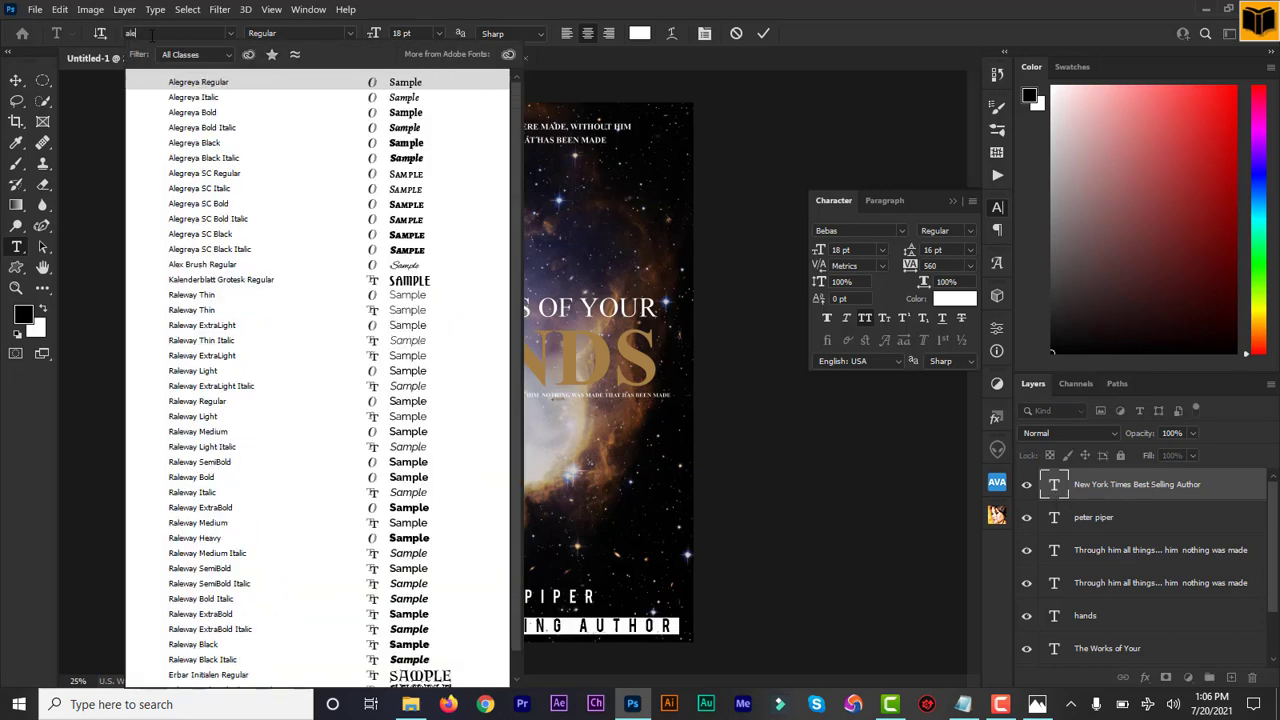
pyautogui.click(221, 84)
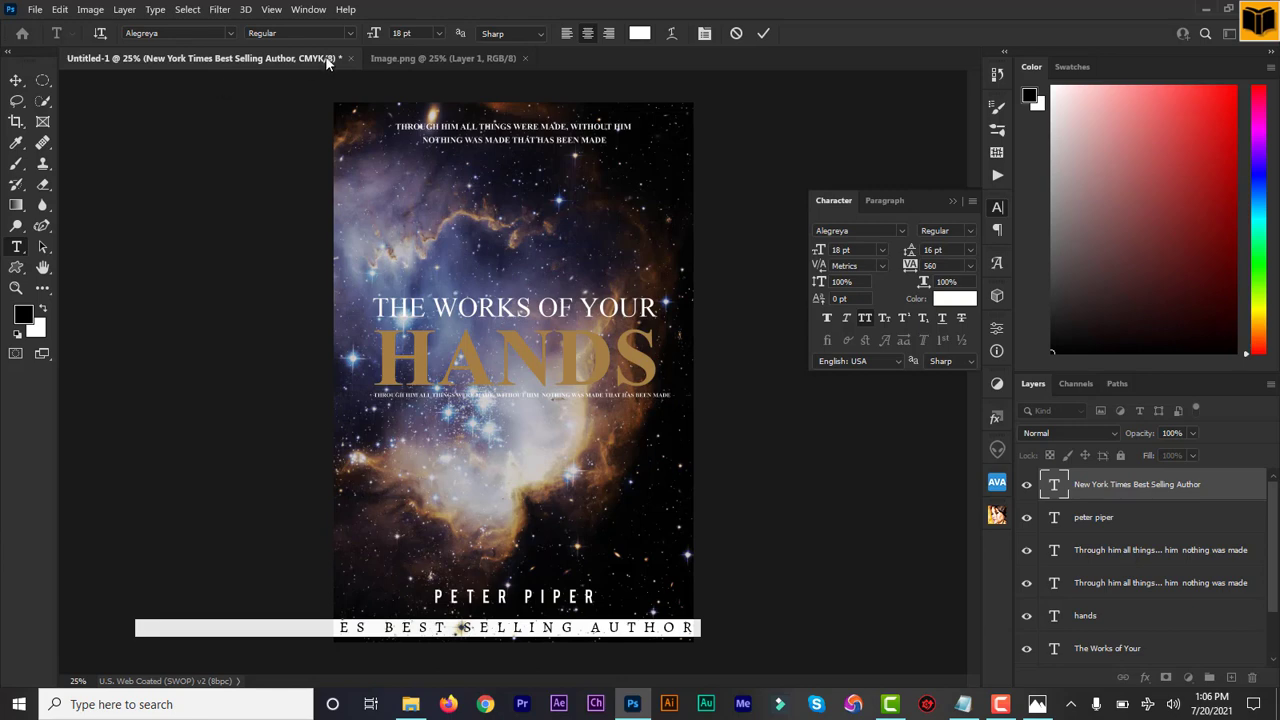
pyautogui.doubleClick(397, 33)
pyautogui.write('8')
pyautogui.click(1054, 485)
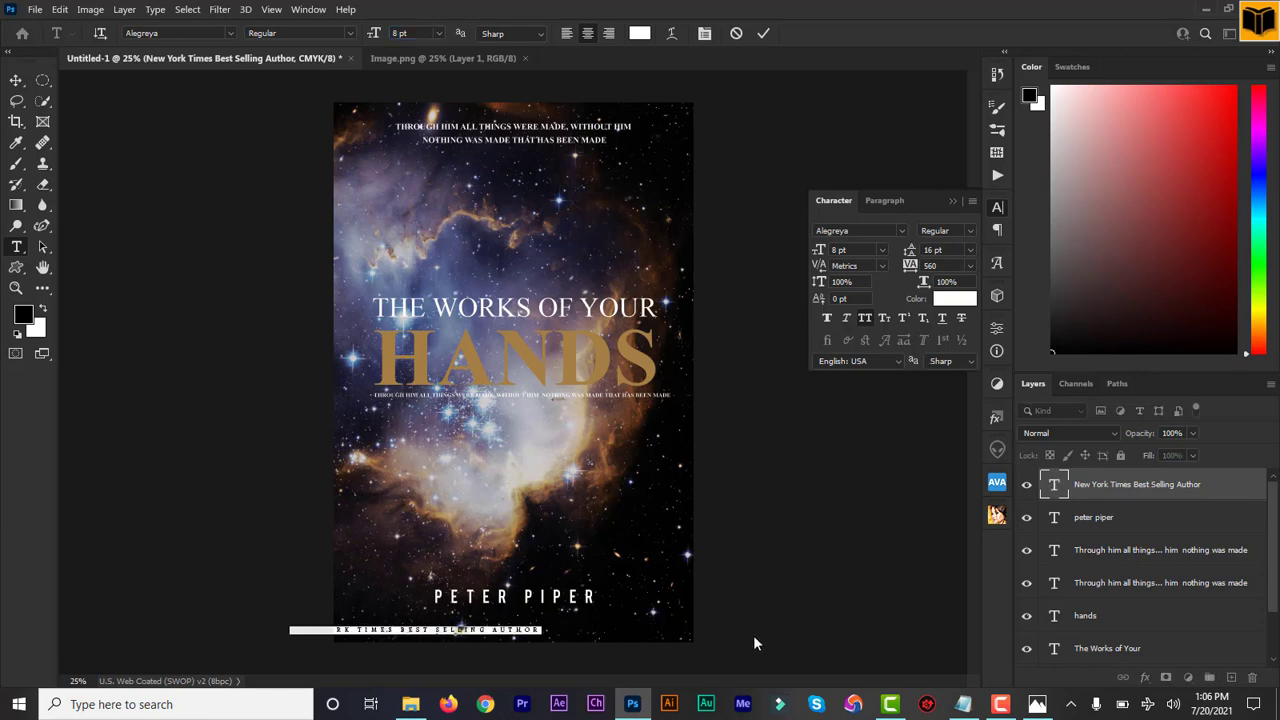
# Step: Position the "New York Times Best Selling Author" line centred directly below the author's name and commit the text
pyautogui.moveTo(604, 648); pyautogui.dragTo(705, 625)
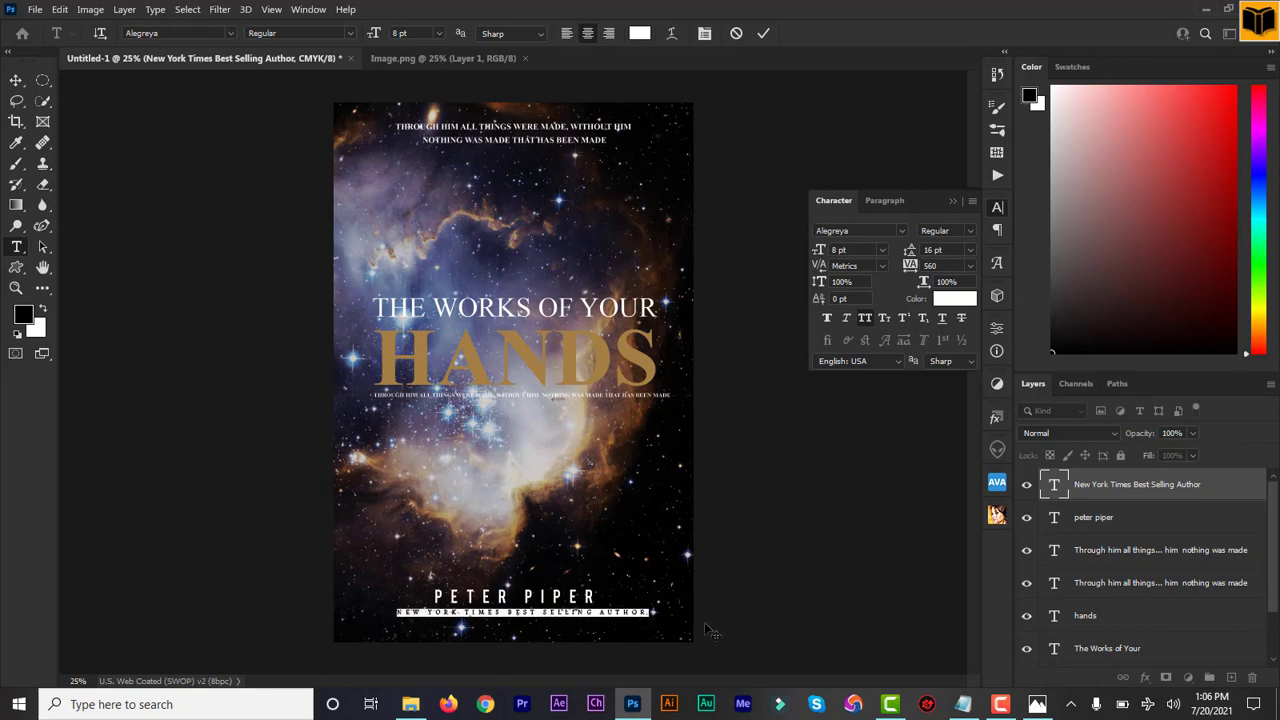
pyautogui.click(763, 34)
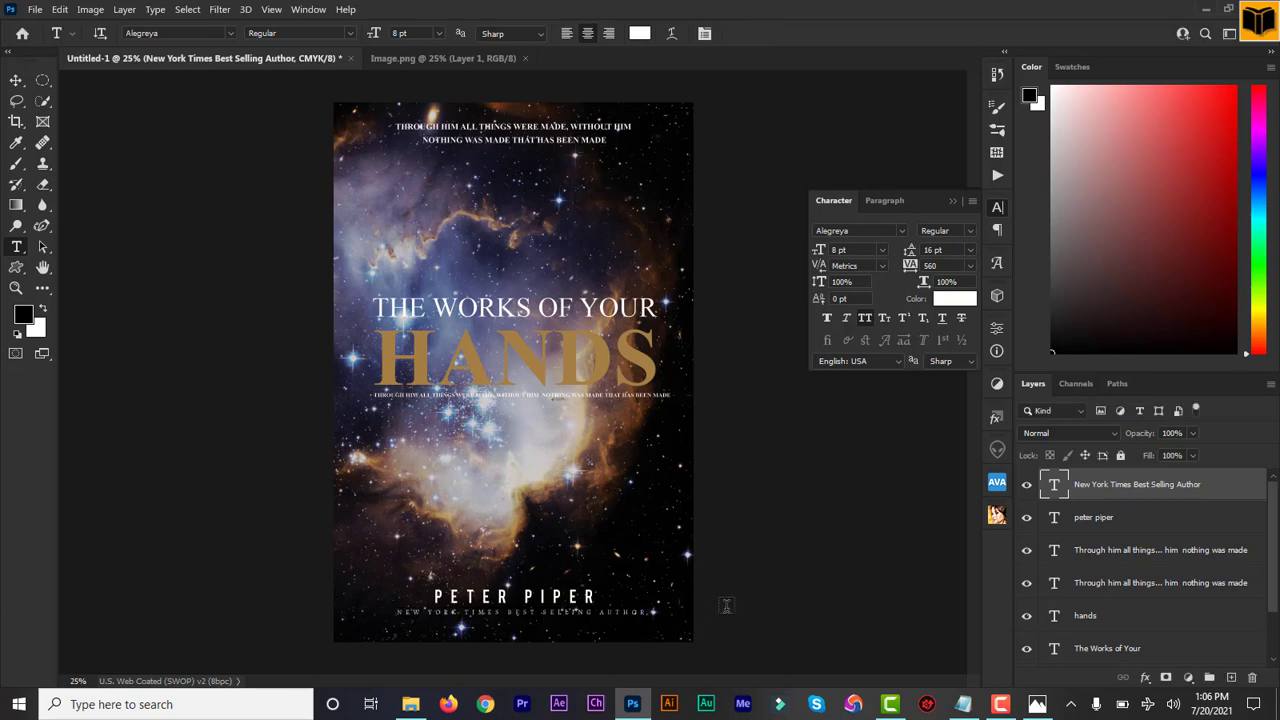
pyautogui.doubleClick(1057, 485)
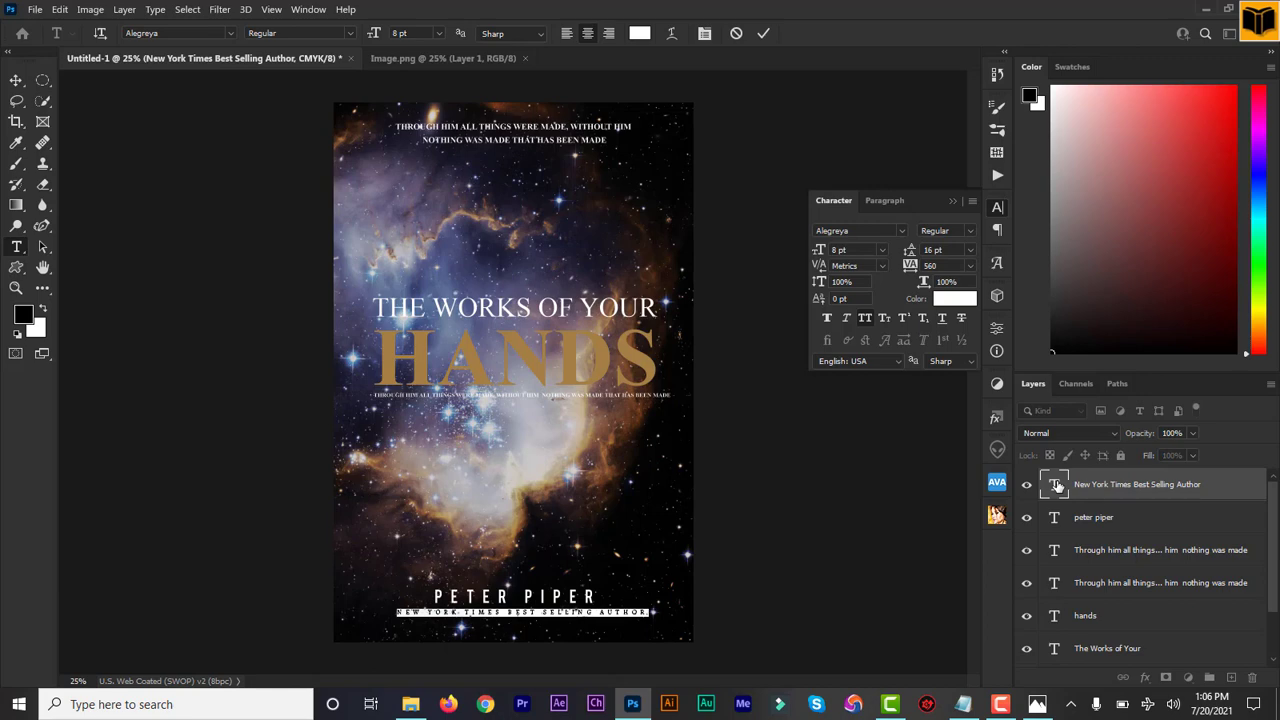
pyautogui.click(764, 34)
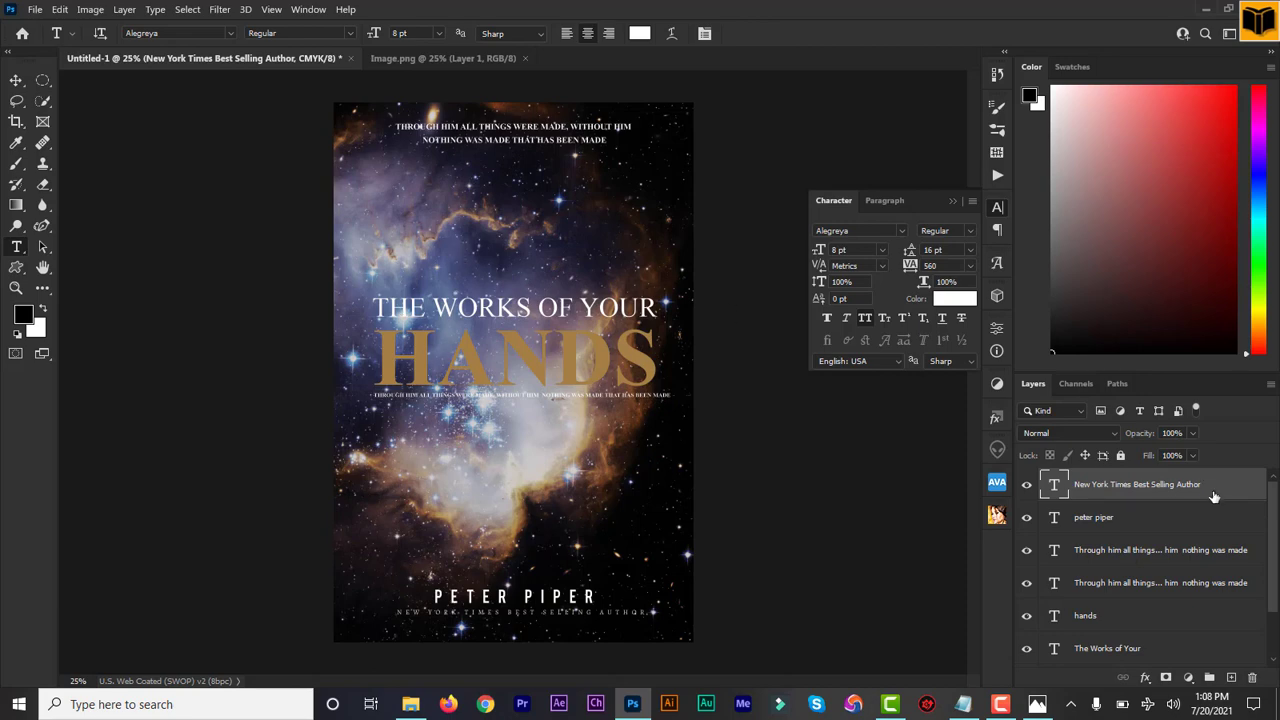
# Step: Reduce the opacity of the nebula image layer to 45%
pyautogui.scroll(-2, 1274, 596)
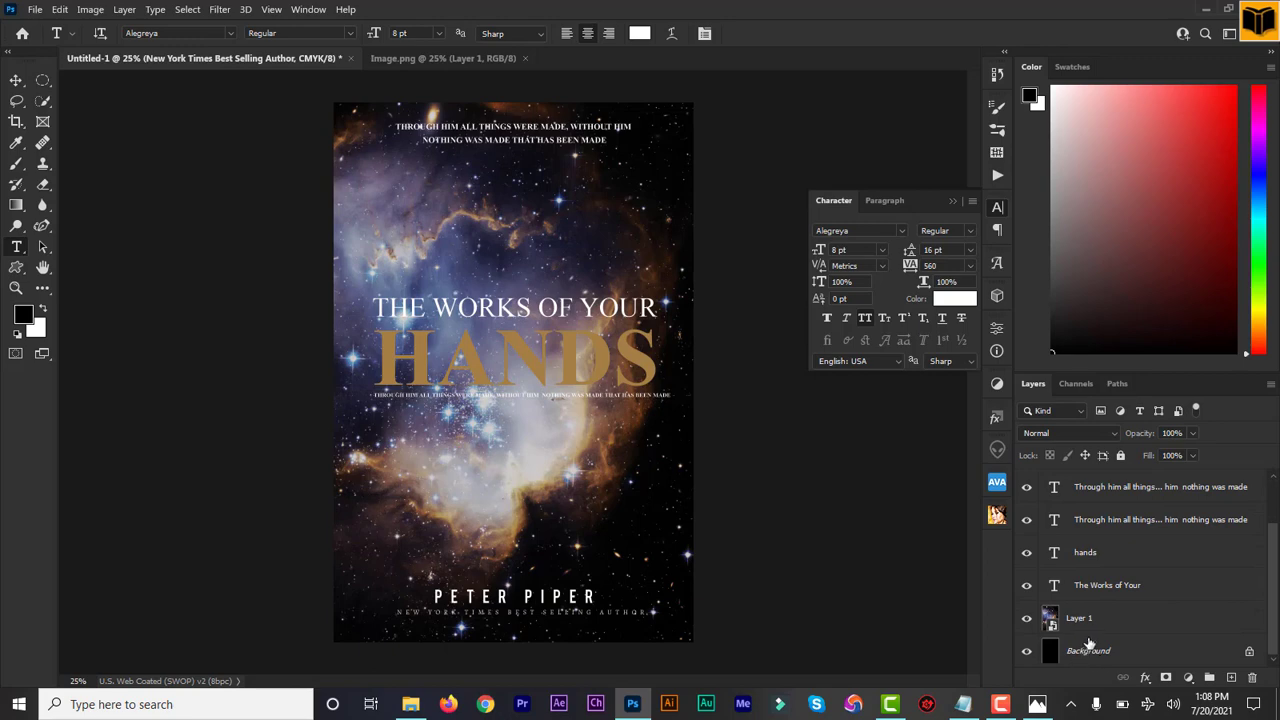
pyautogui.click(1097, 626)
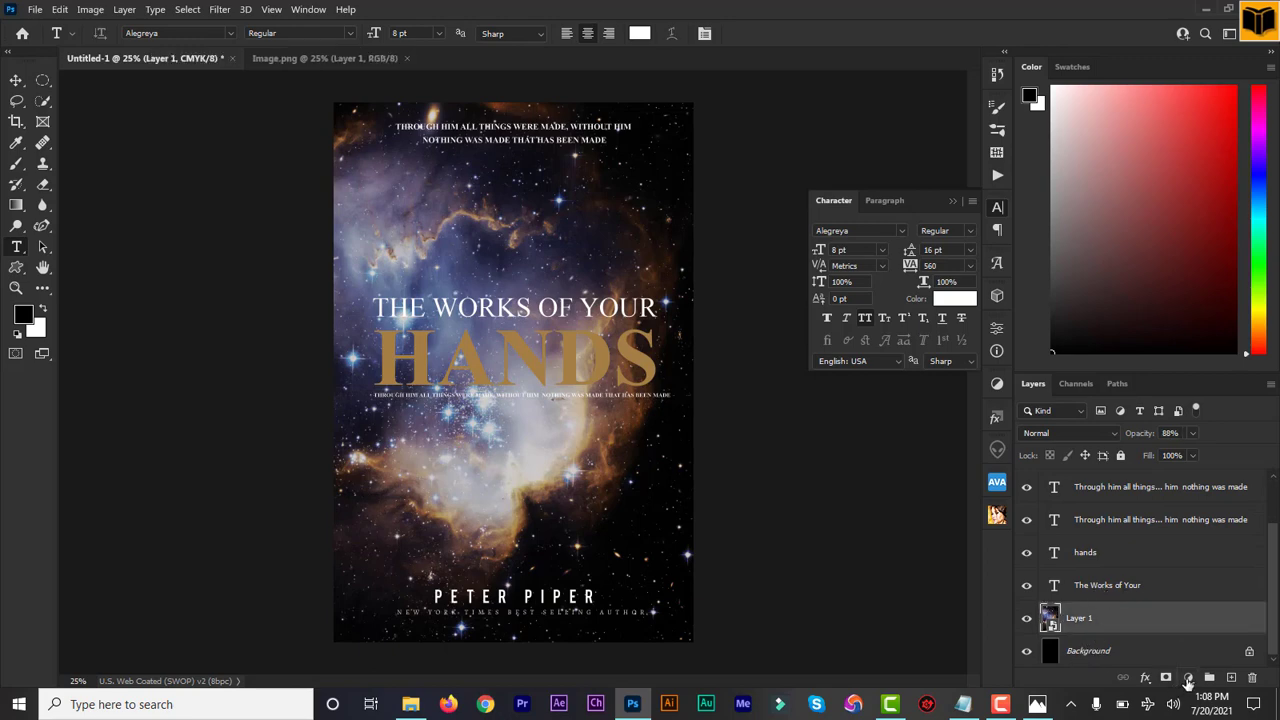
pyautogui.click(1188, 678)
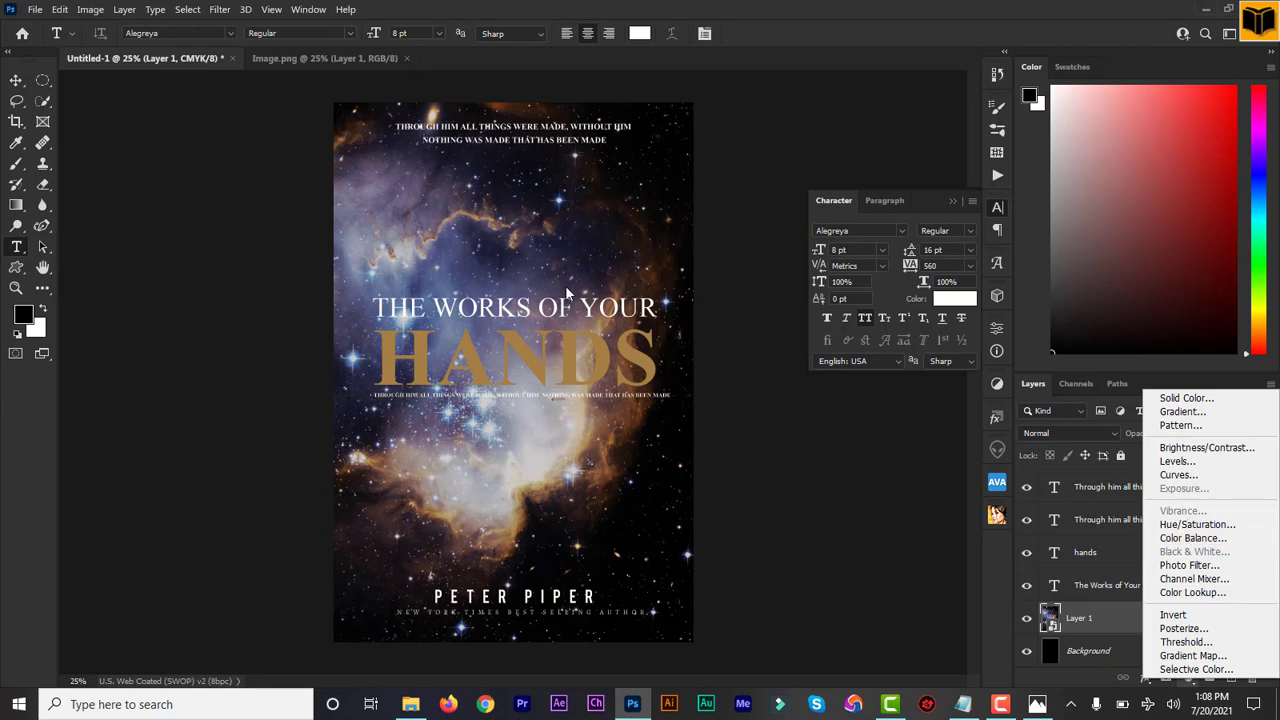
pyautogui.click(16, 82)
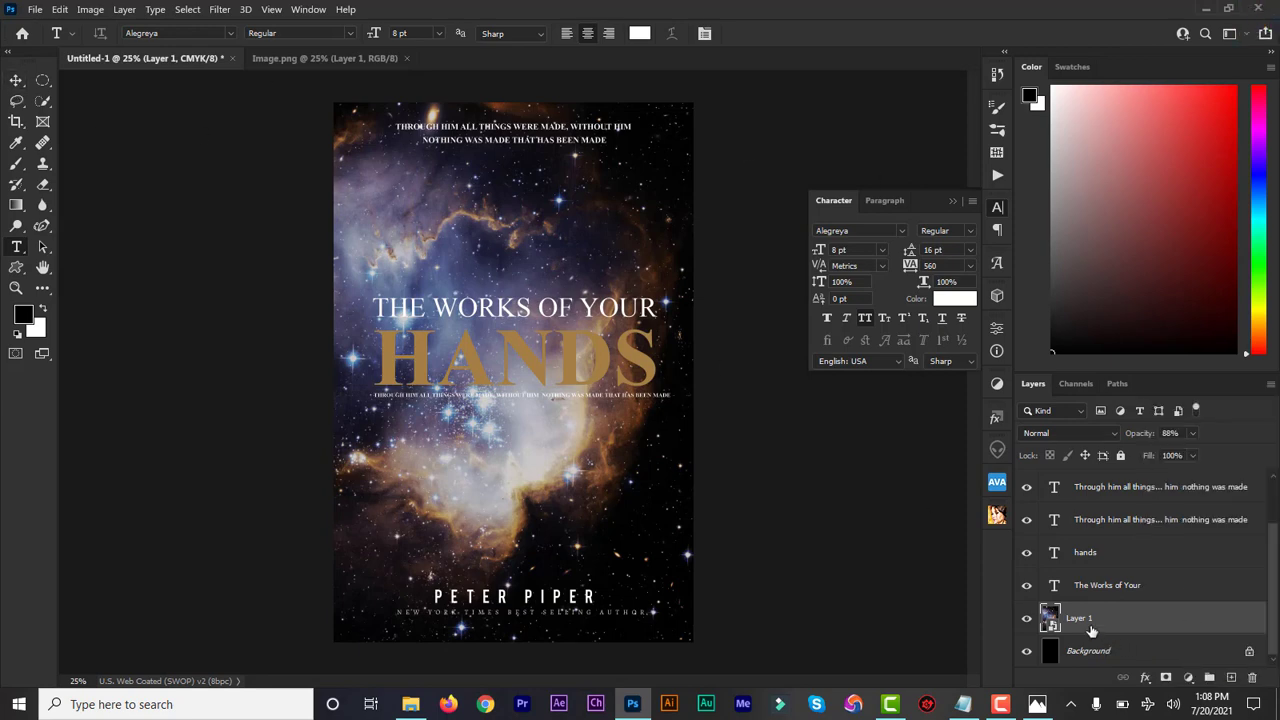
pyautogui.click(1192, 433)
pyautogui.moveTo(1196, 455); pyautogui.dragTo(1163, 459)
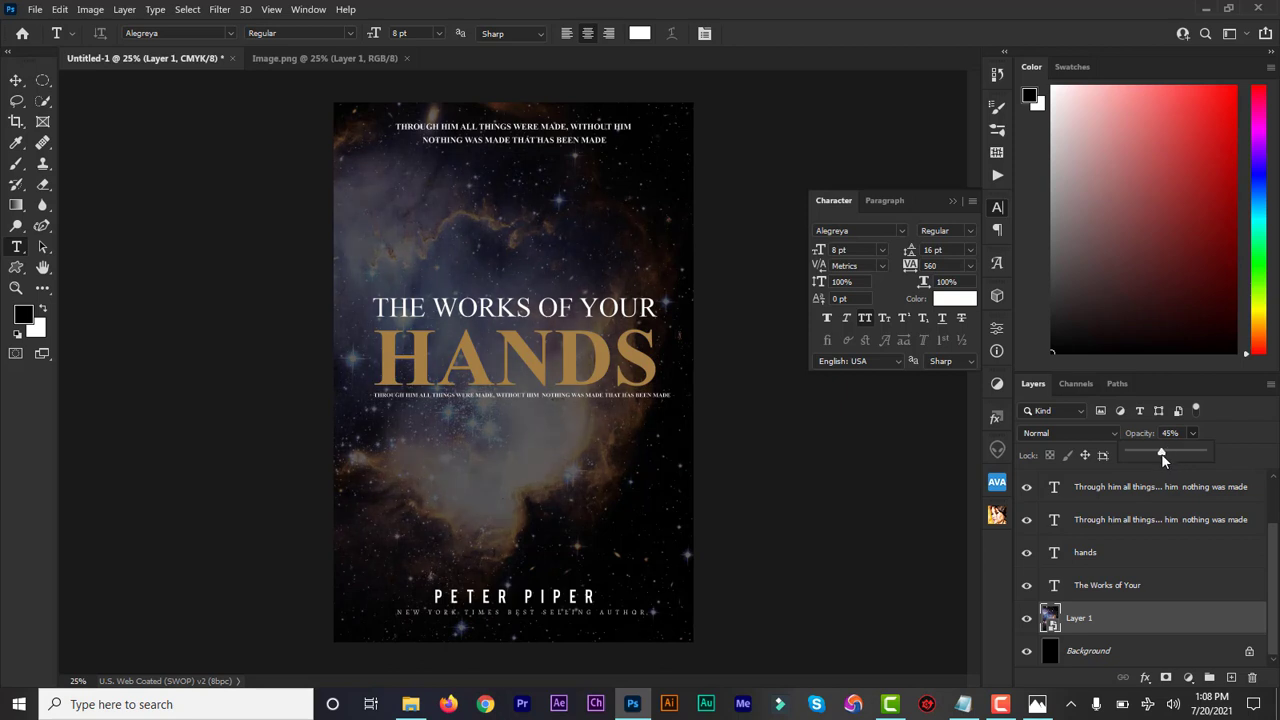
# Step: Add a Hue/Saturation adjustment above the nebula layer with Lightness -12 and compare the cover with and without it
pyautogui.press('v')
pyautogui.click(1188, 678)
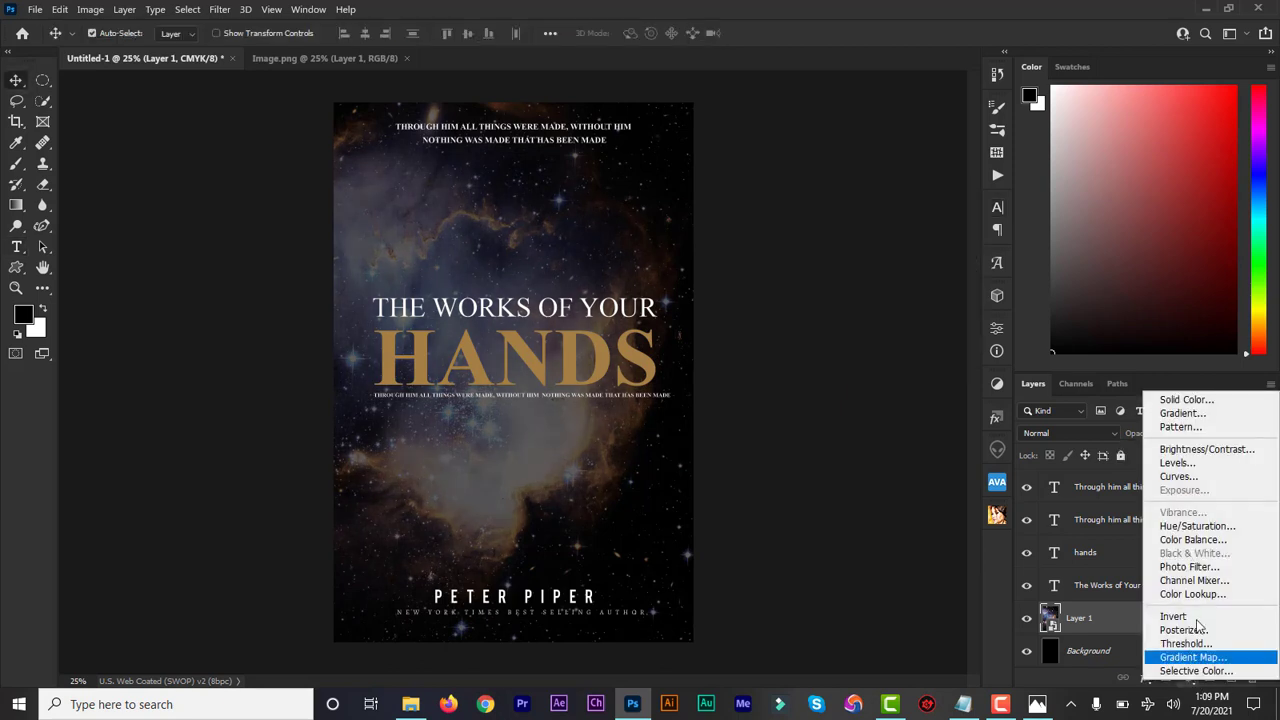
pyautogui.click(1205, 526)
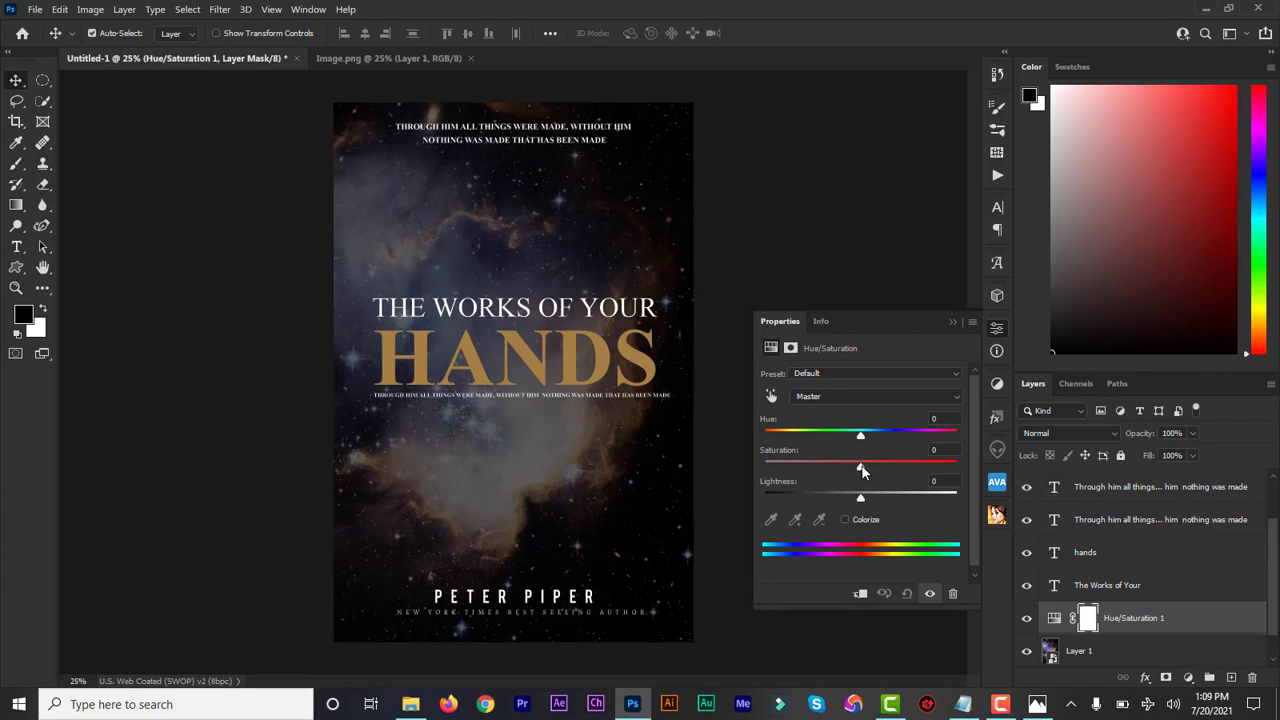
pyautogui.moveTo(861, 497); pyautogui.dragTo(836, 502)
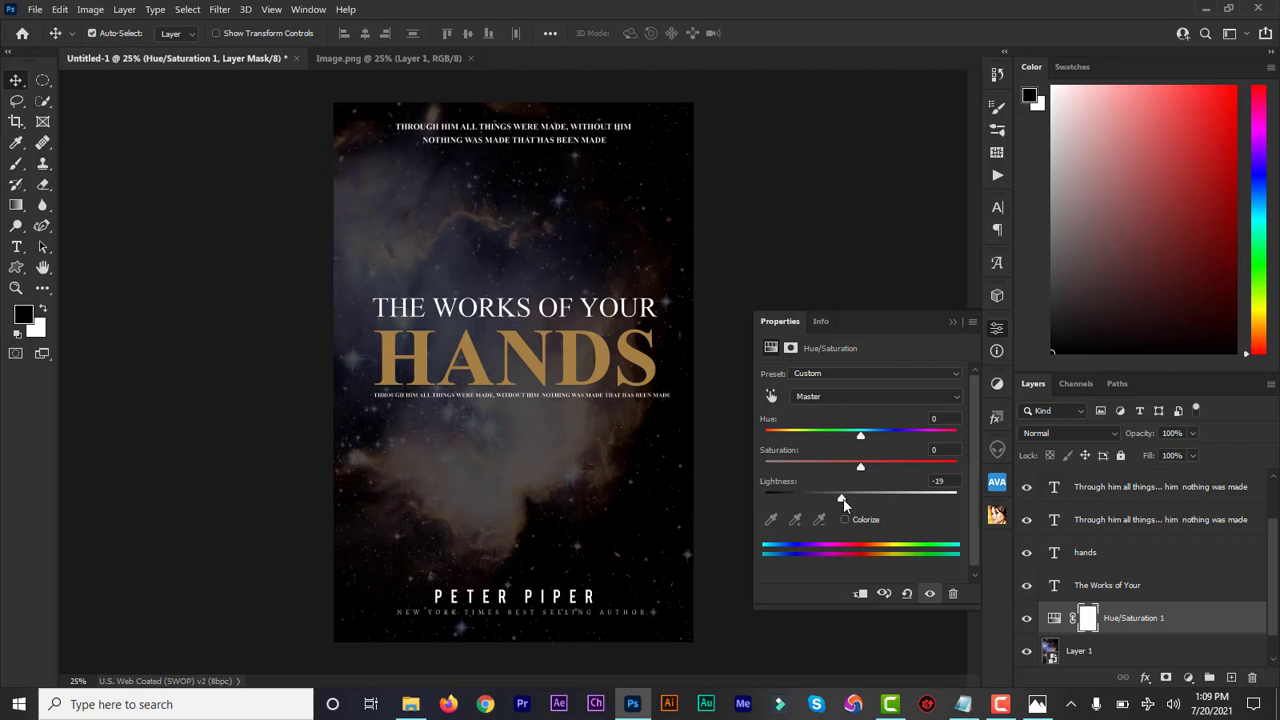
pyautogui.moveTo(832, 499)
pyautogui.mouseDown()
pyautogui.moveTo(813, 505)
pyautogui.moveTo(852, 507)
pyautogui.mouseUp()
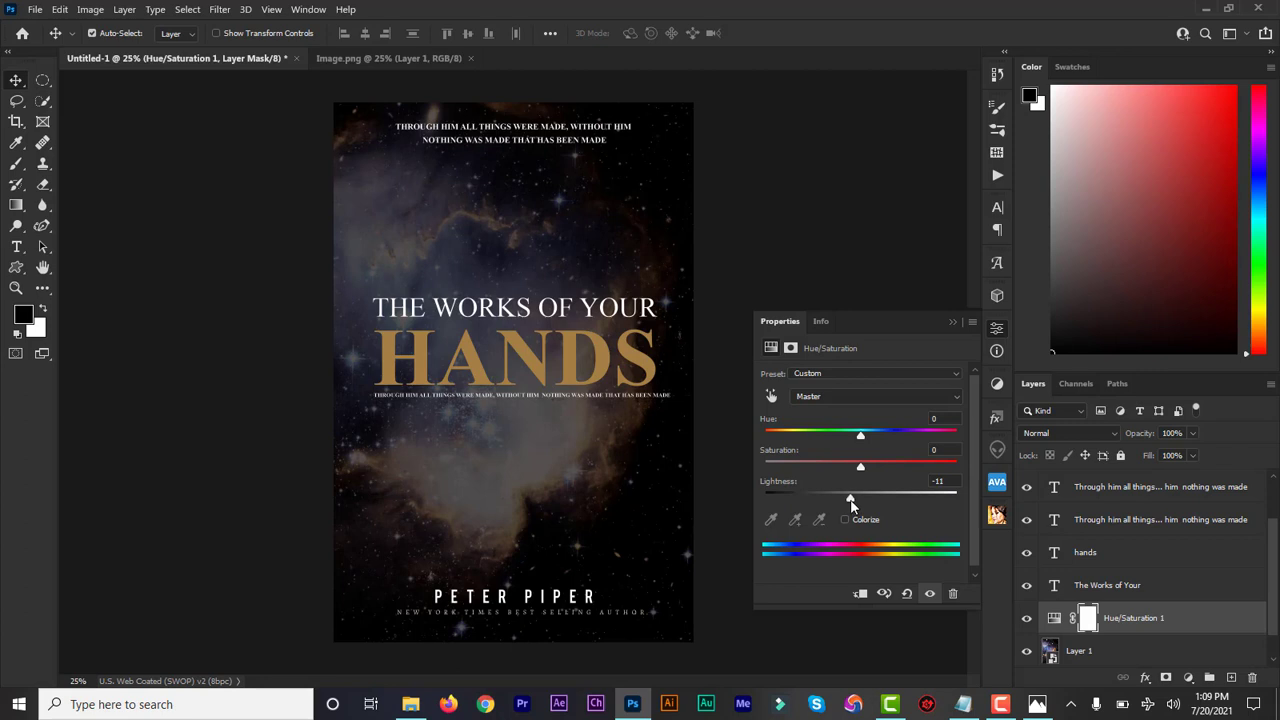
pyautogui.moveTo(851, 500); pyautogui.dragTo(849, 501)
pyautogui.click(1027, 620)
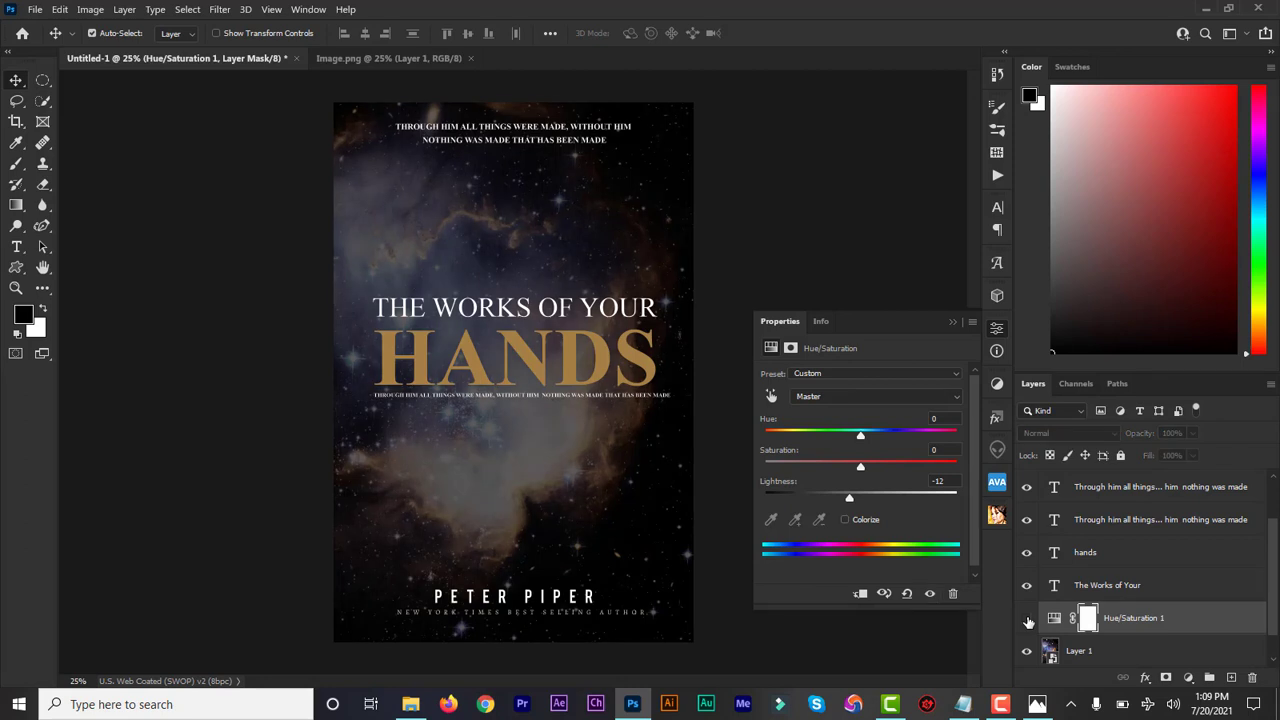
pyautogui.click(1027, 620)
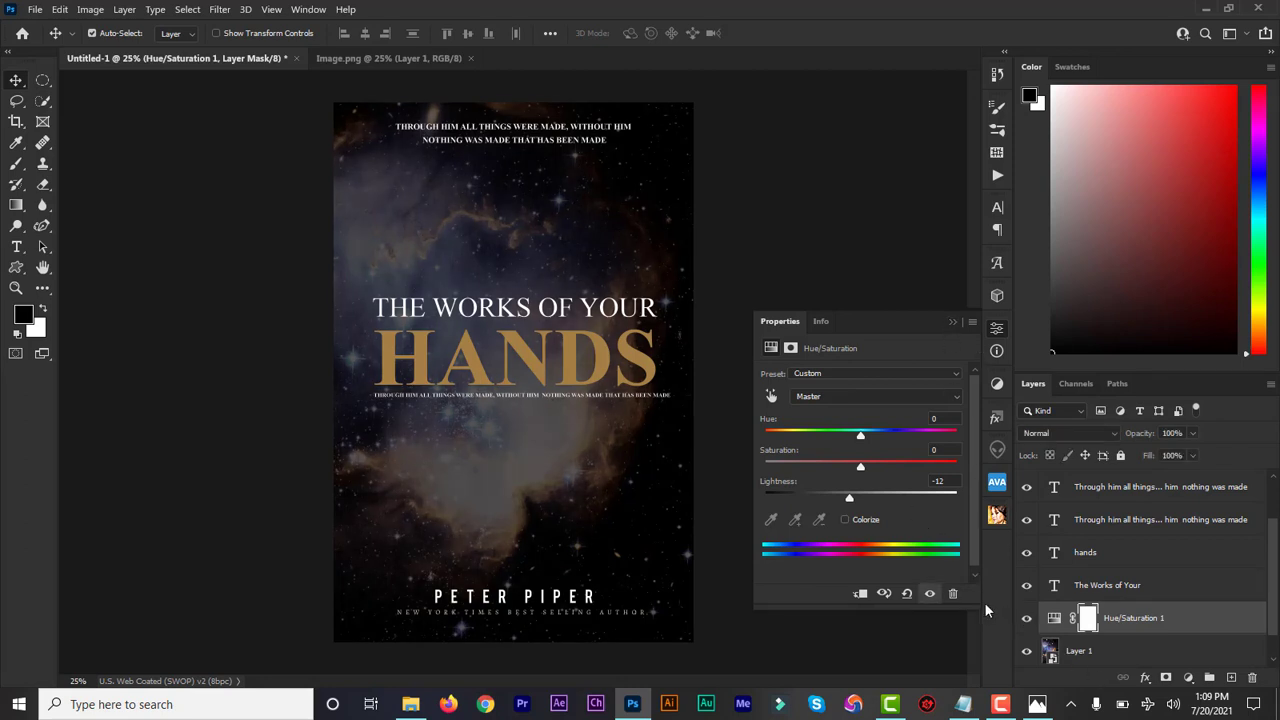
pyautogui.click(952, 324)
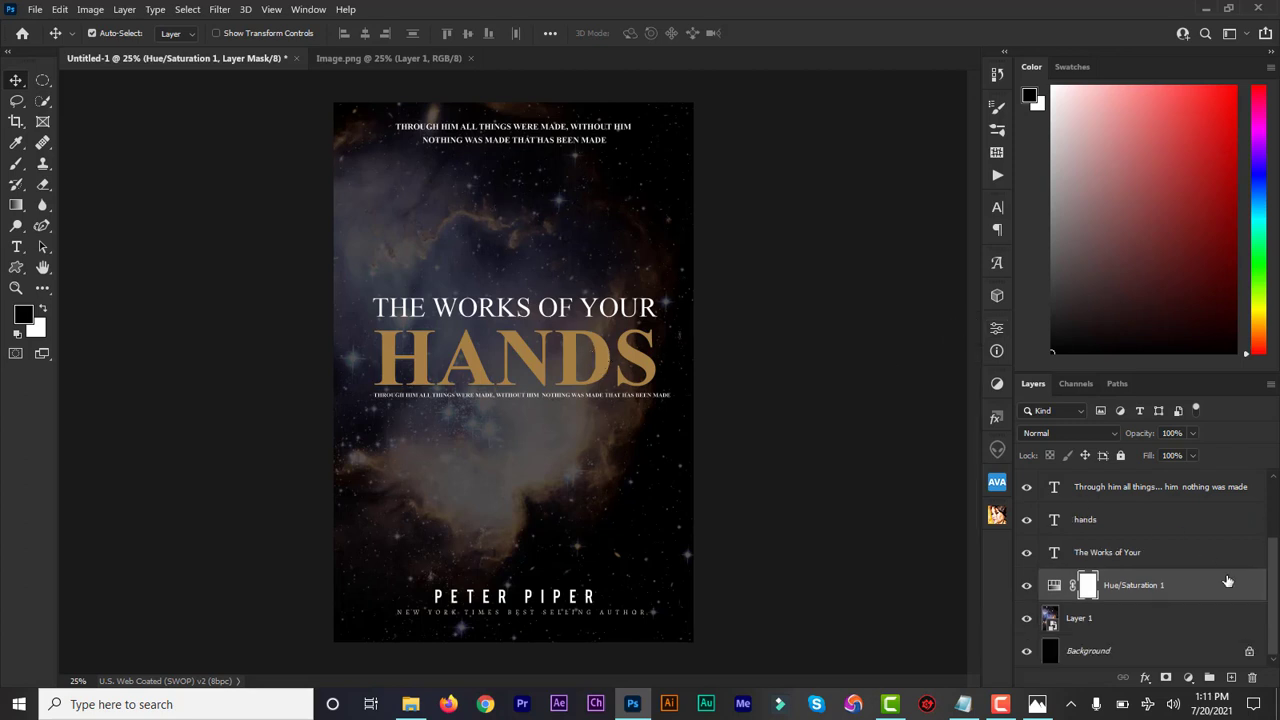
# Step: Add a drop shadow to the "hands" title layer with the near-black shadow colour 060606
pyautogui.click(1090, 521)
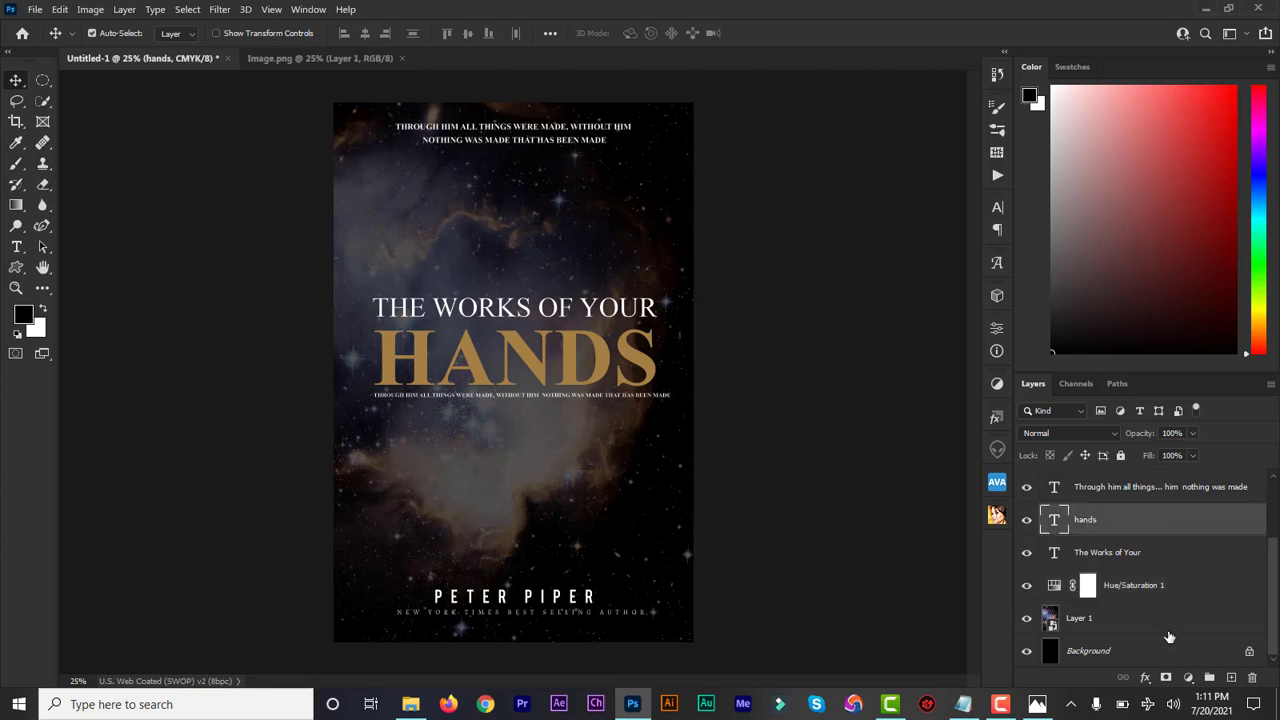
pyautogui.click(1145, 679)
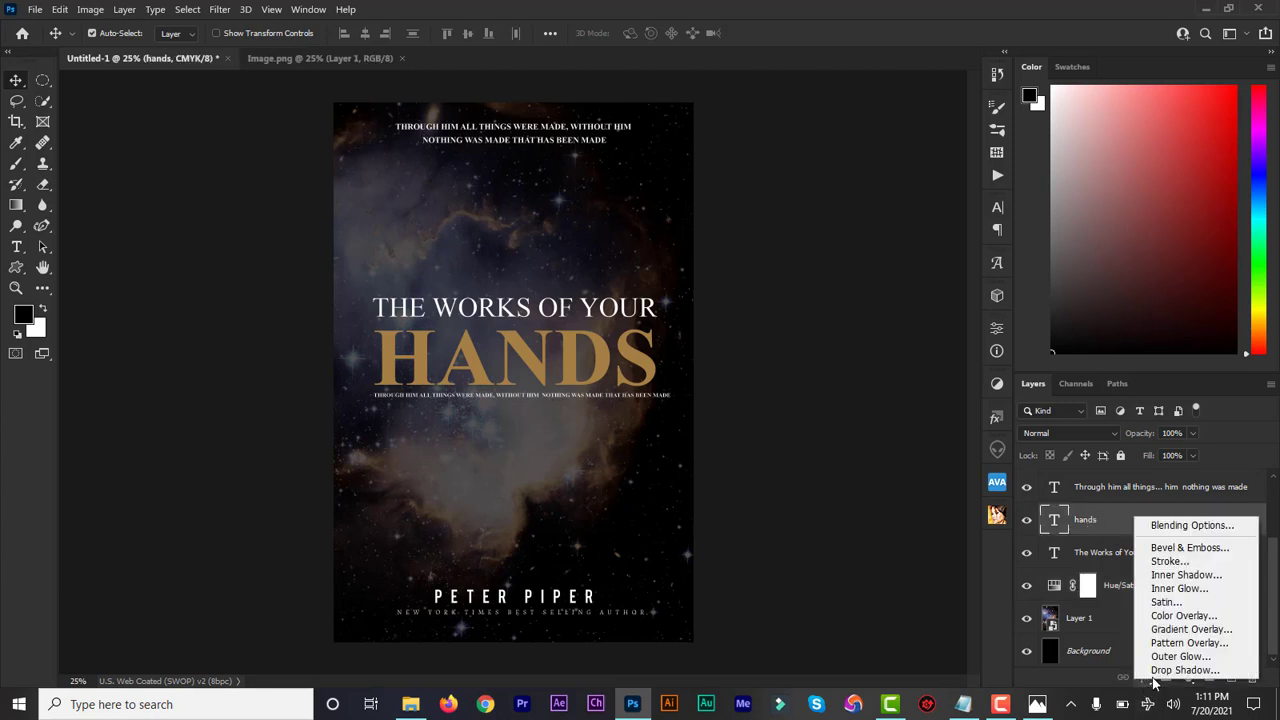
pyautogui.click(1165, 673)
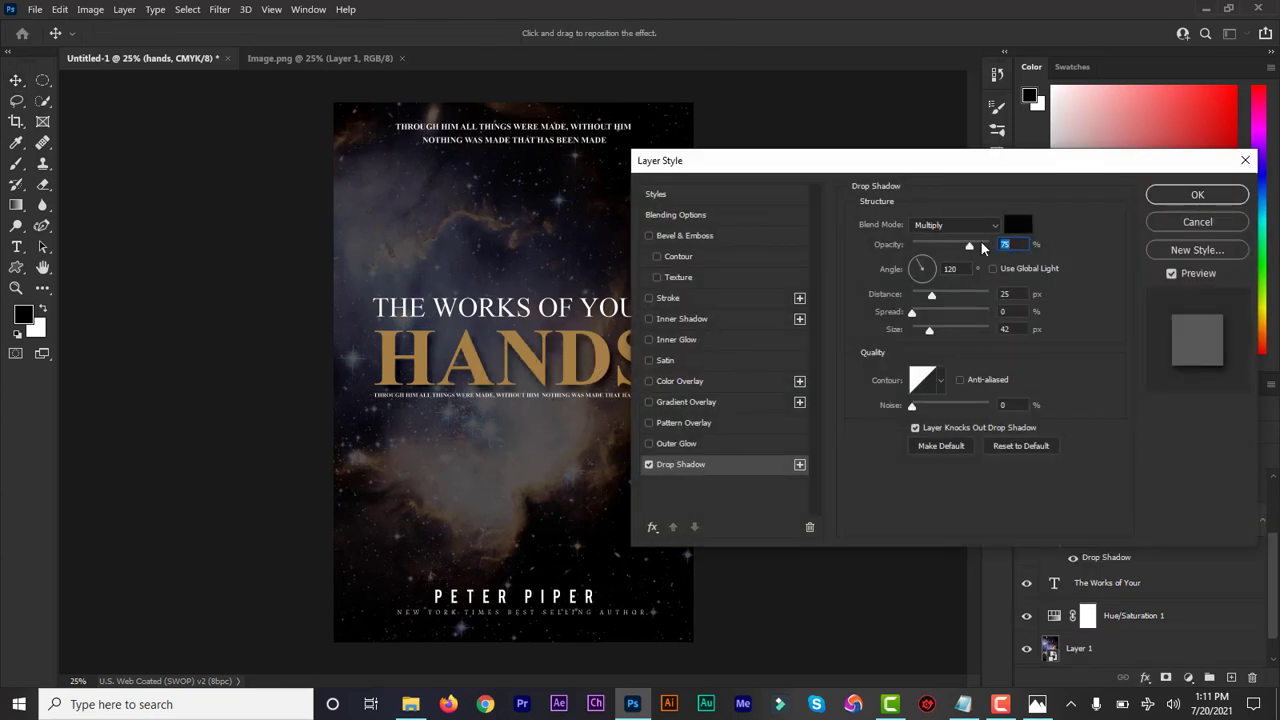
pyautogui.click(1012, 224)
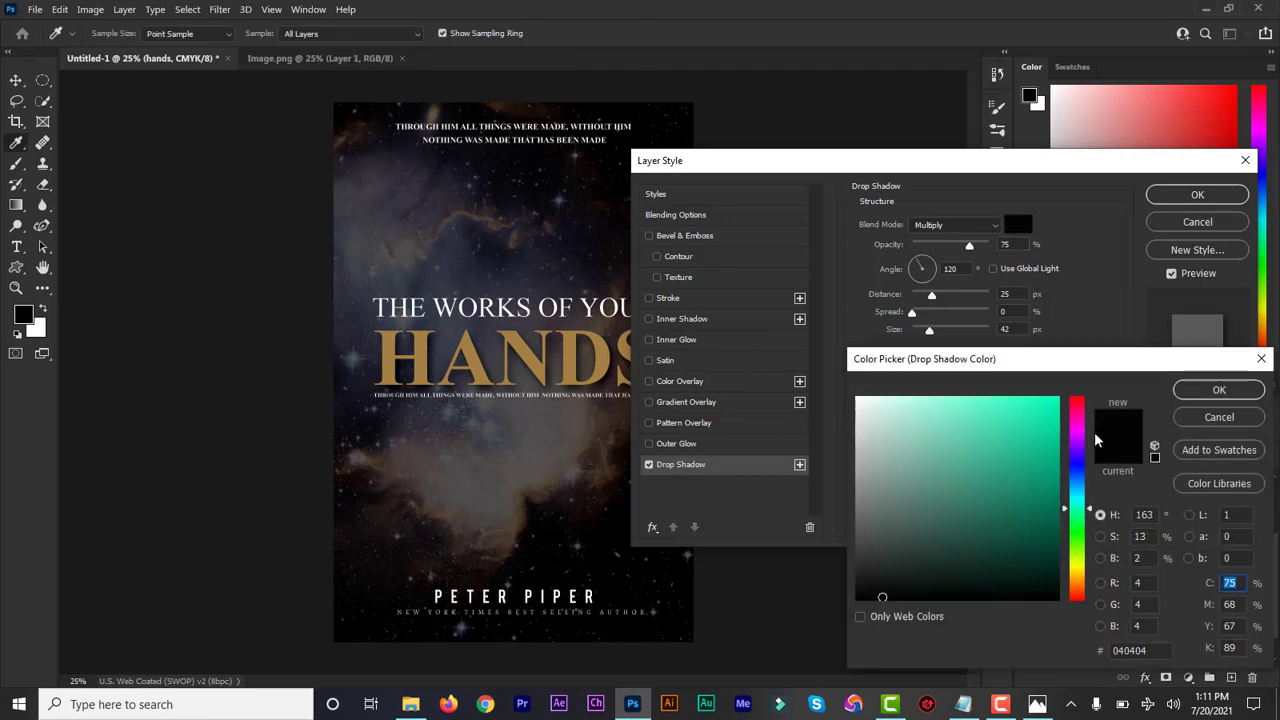
pyautogui.click(864, 595)
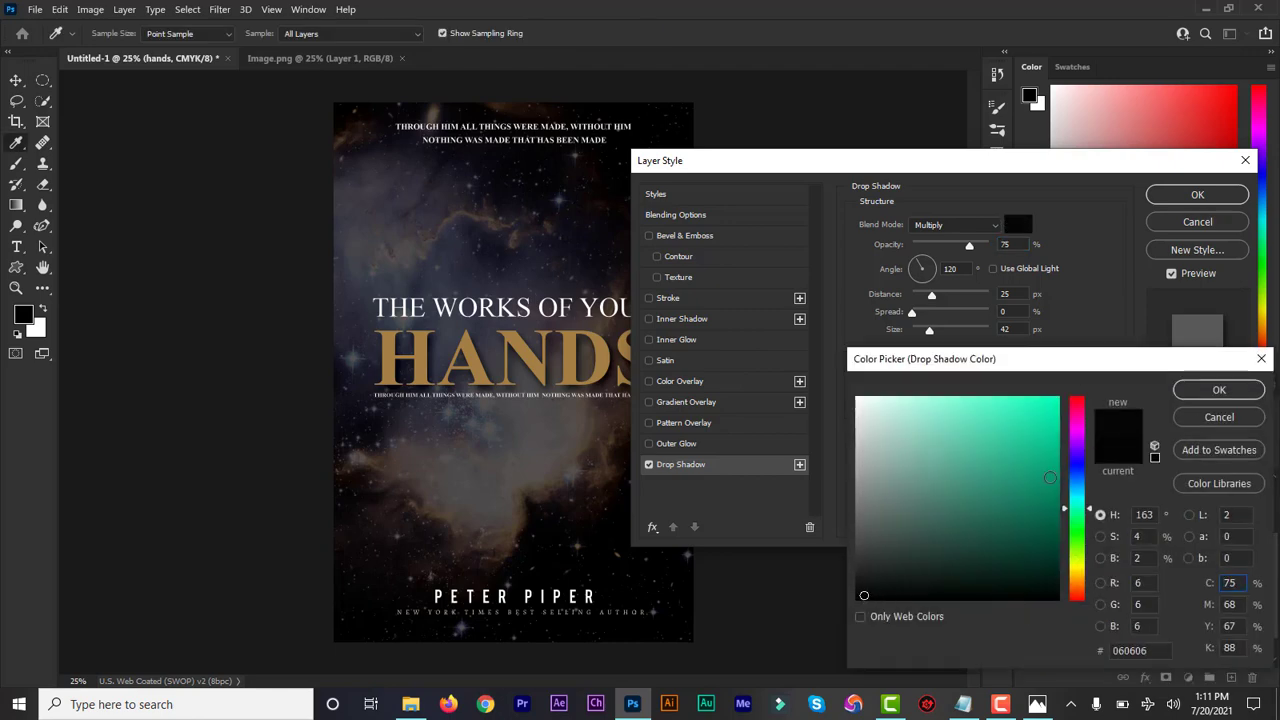
pyautogui.click(1208, 396)
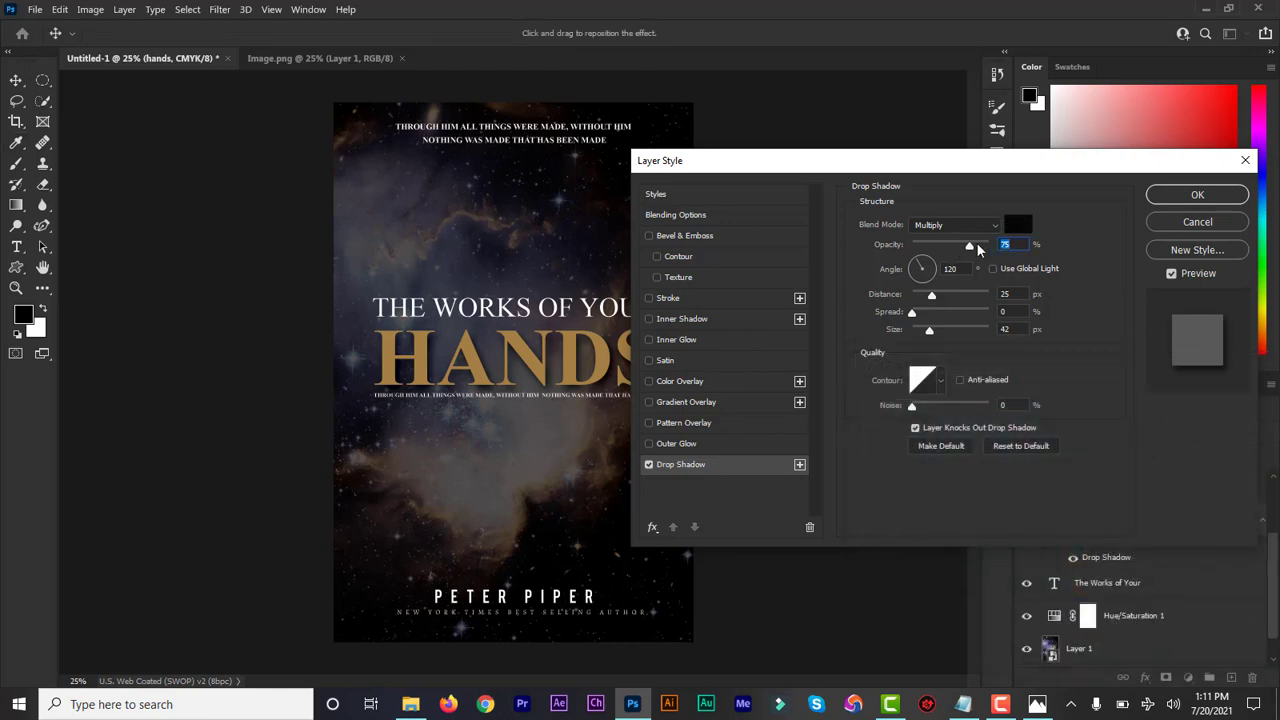
# Step: Set the title's drop shadow to 78% opacity, 14 px distance and 65 px size, and apply it
pyautogui.moveTo(974, 252); pyautogui.dragTo(974, 250)
pyautogui.moveTo(932, 300); pyautogui.dragTo(937, 337)
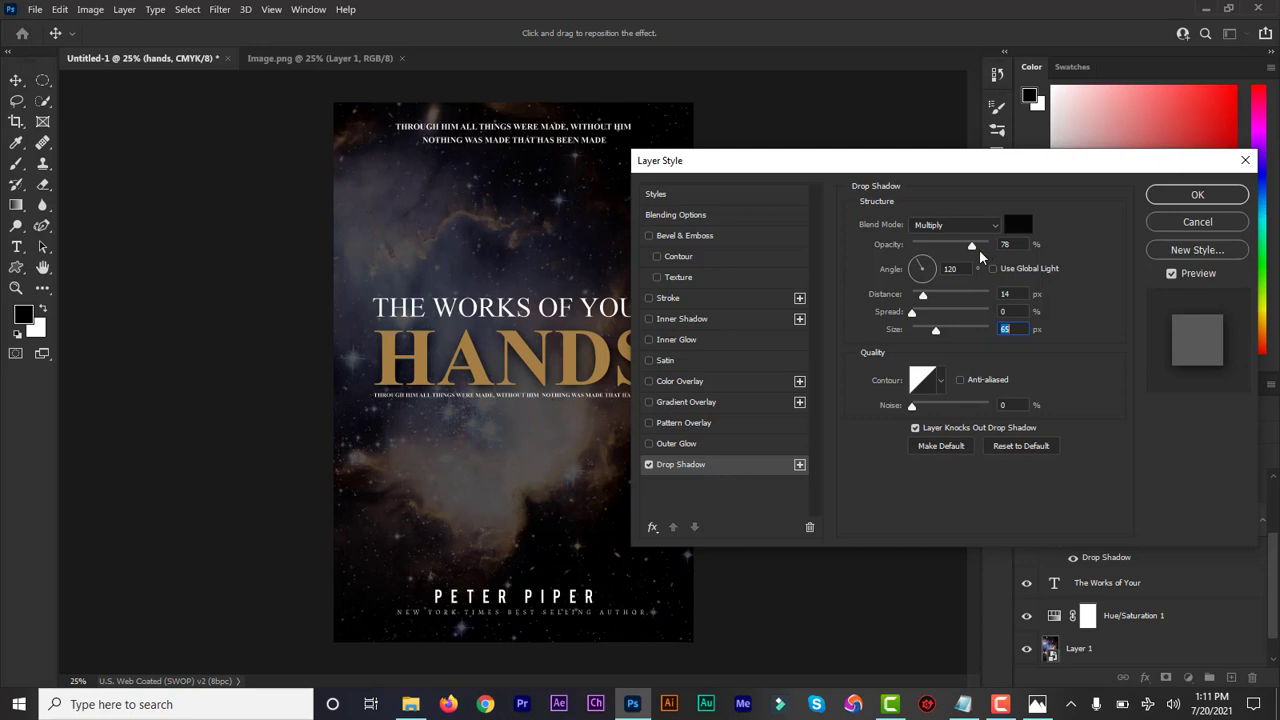
pyautogui.click(1192, 197)
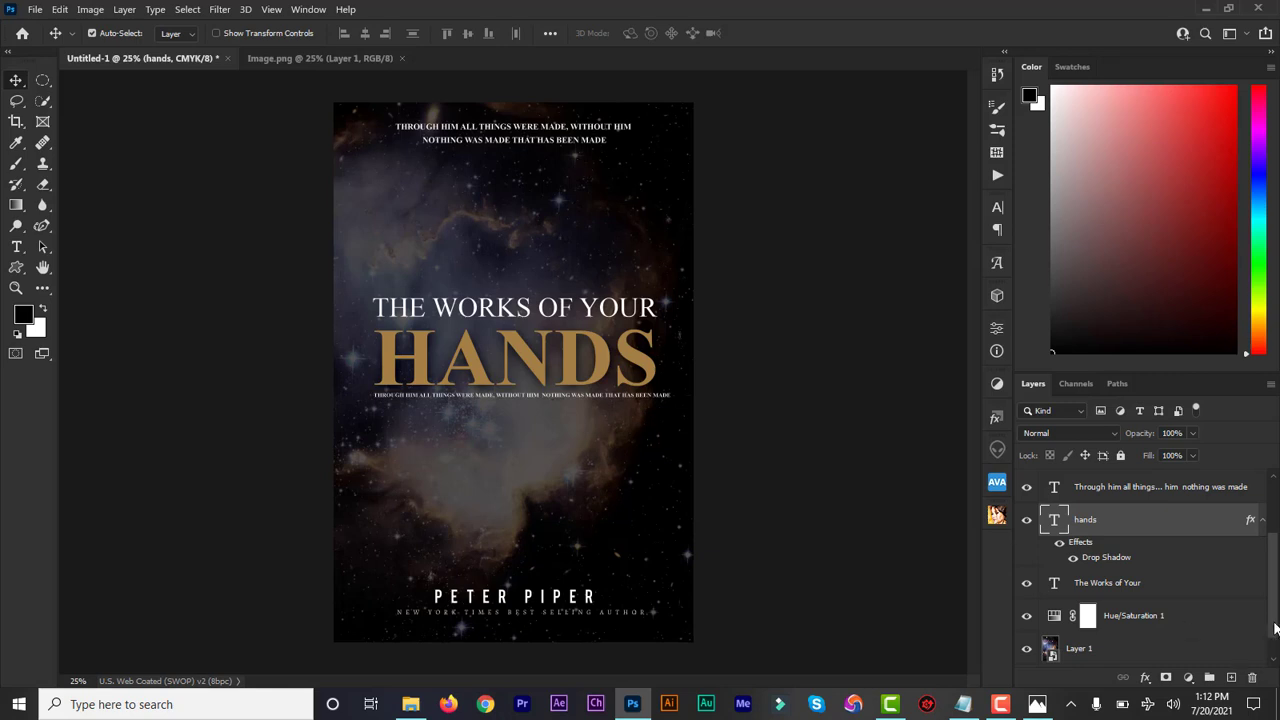
# Step: Hide the Hue/Saturation adjustment above the nebula image and delete it completely, including its mask
pyautogui.scroll(-1, 1275, 628)
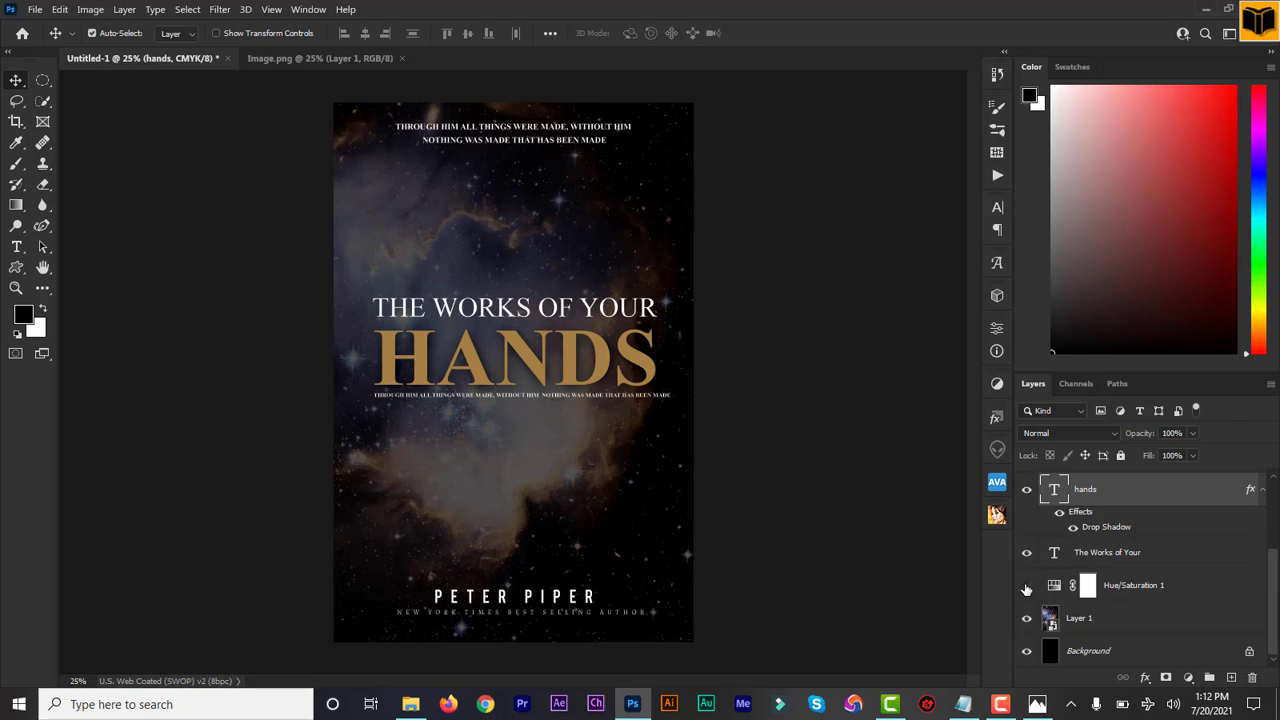
pyautogui.click(1026, 590)
pyautogui.click(1122, 588)
pyautogui.press('Delete')
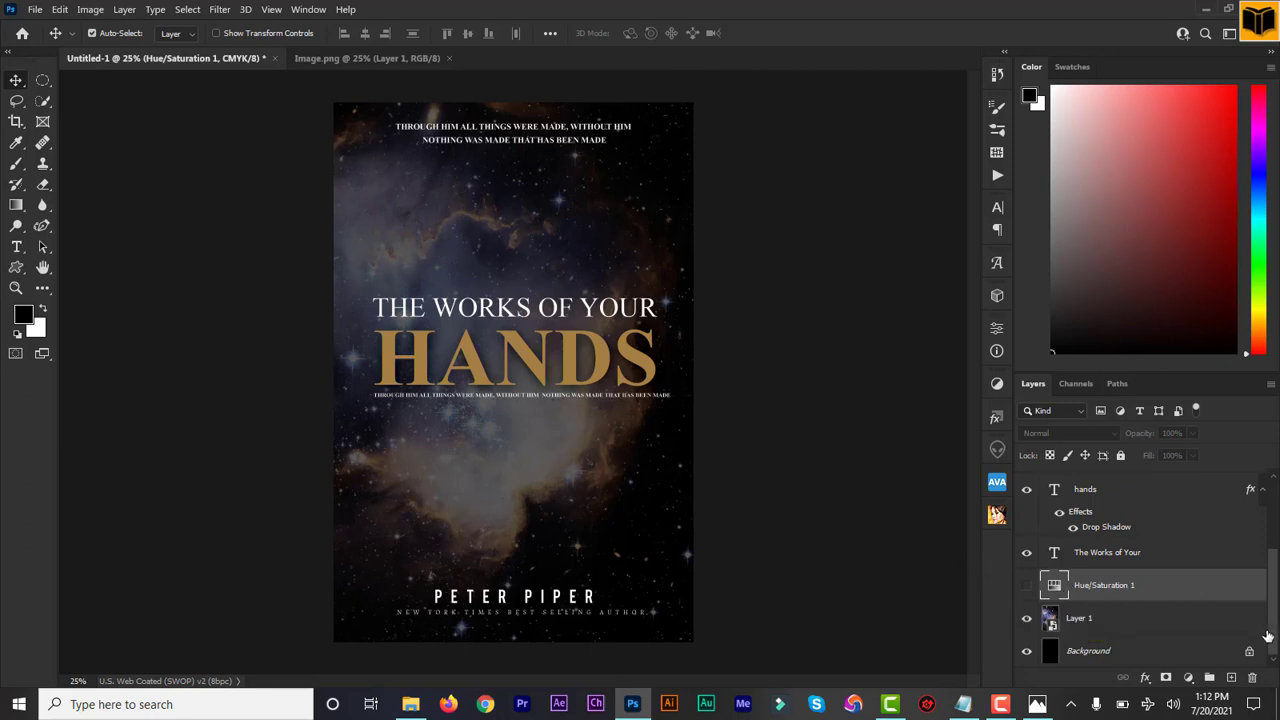
pyautogui.click(1253, 678)
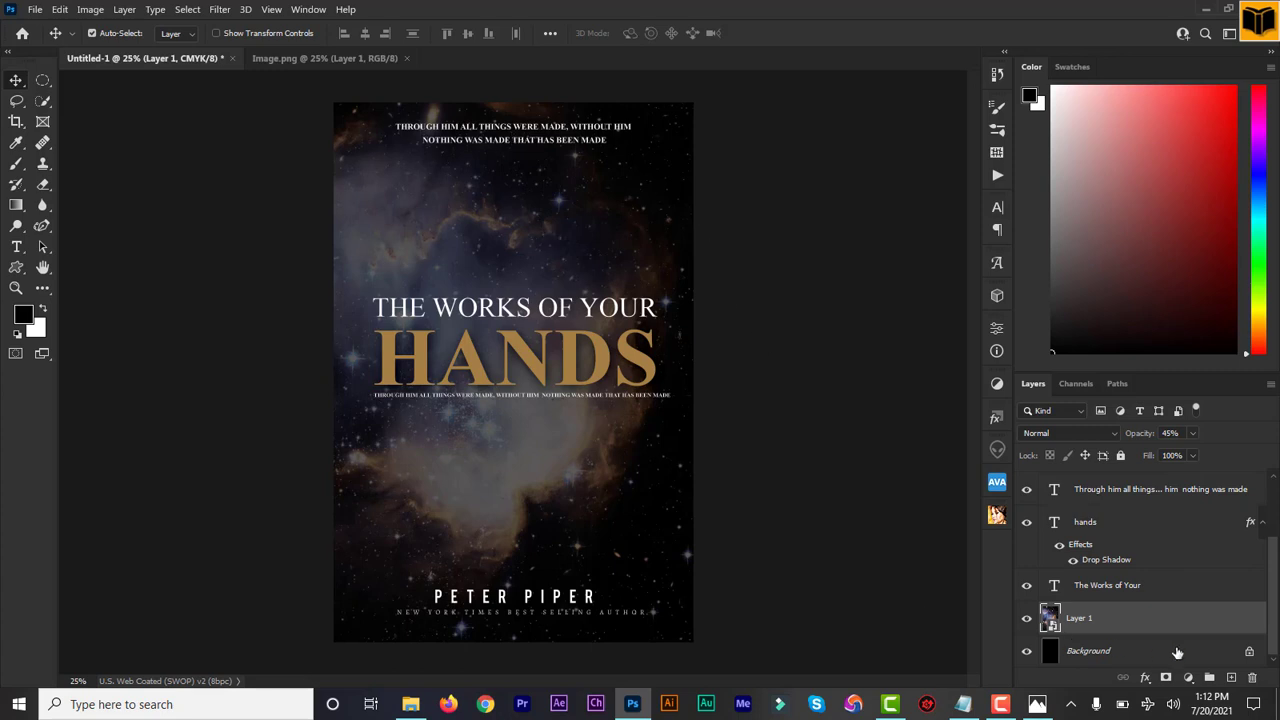
# Step: Save the cover as a layered Photoshop file named "religious spiritual book cover" in the Religious folder
pyautogui.scroll(2, 1140, 600)
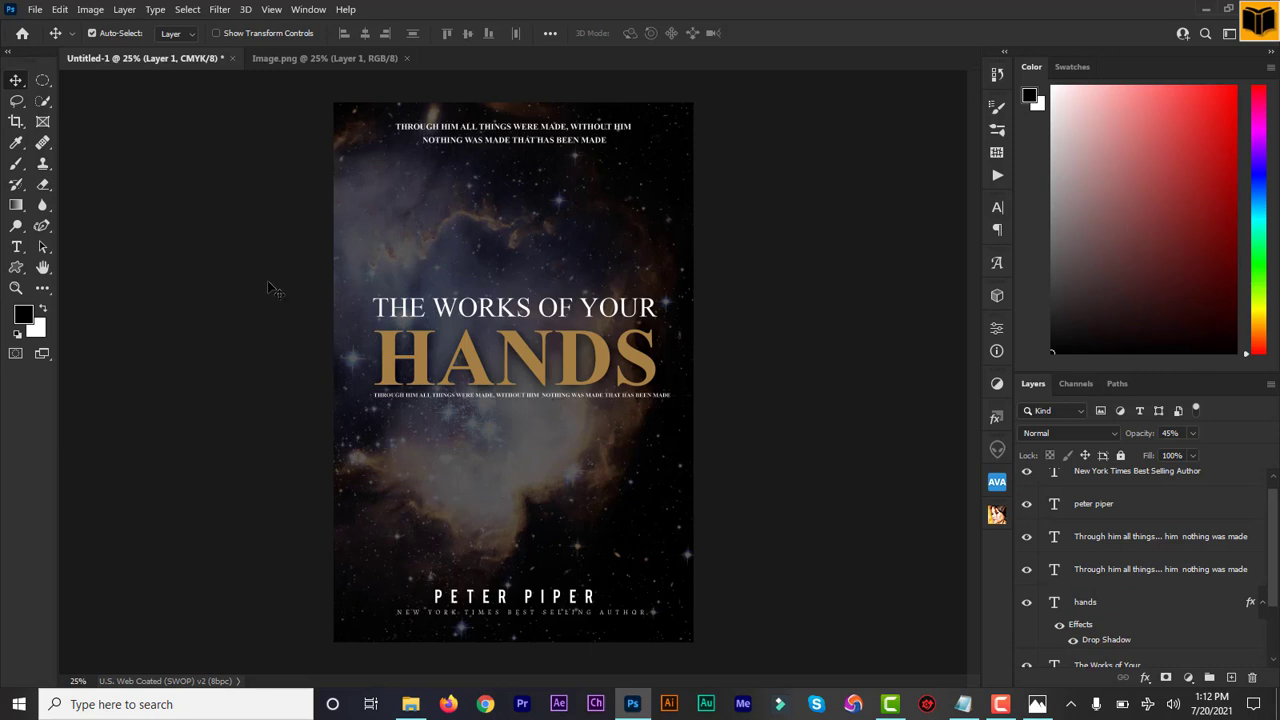
pyautogui.click(35, 9)
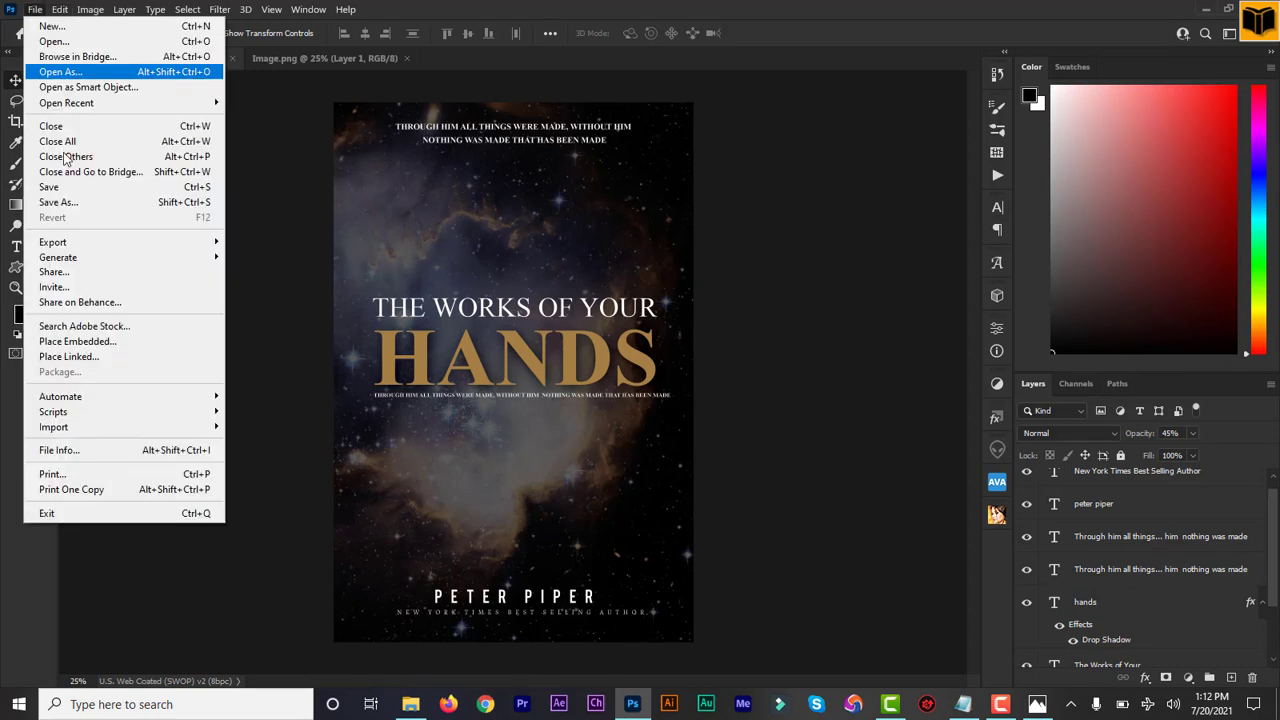
pyautogui.click(83, 205)
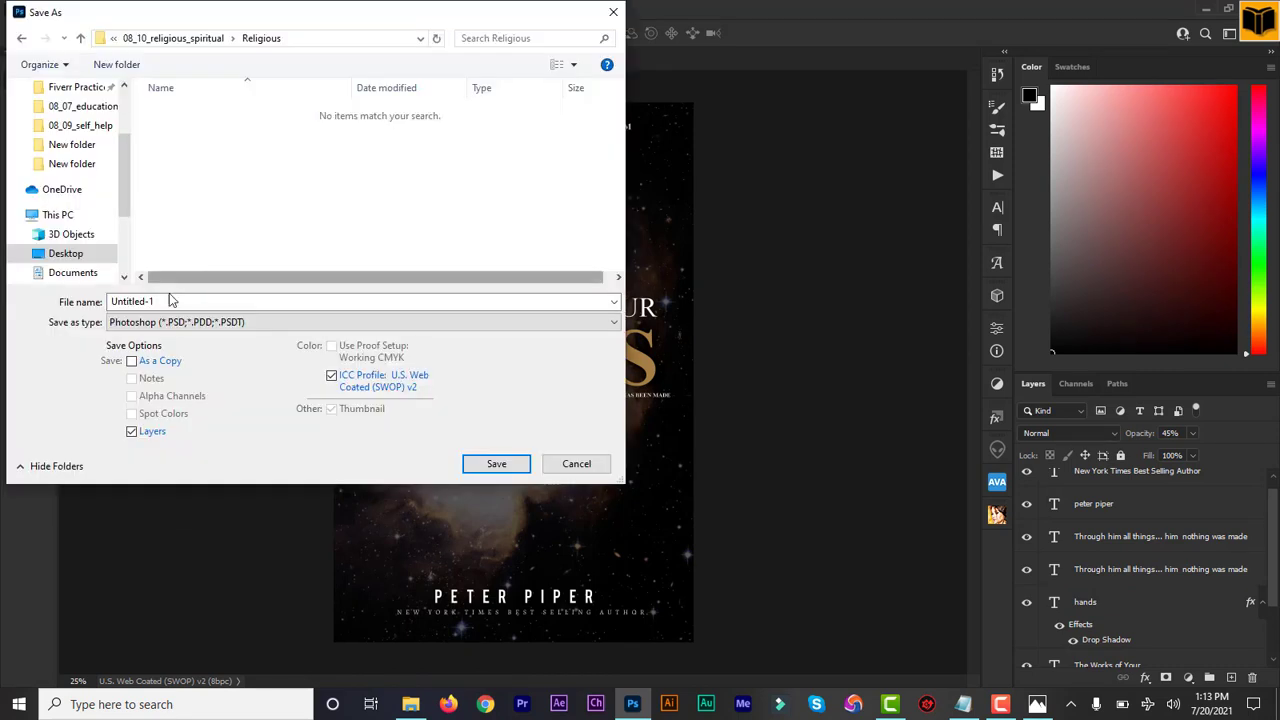
pyautogui.click(167, 300)
pyautogui.write('religious spiritual book cover')
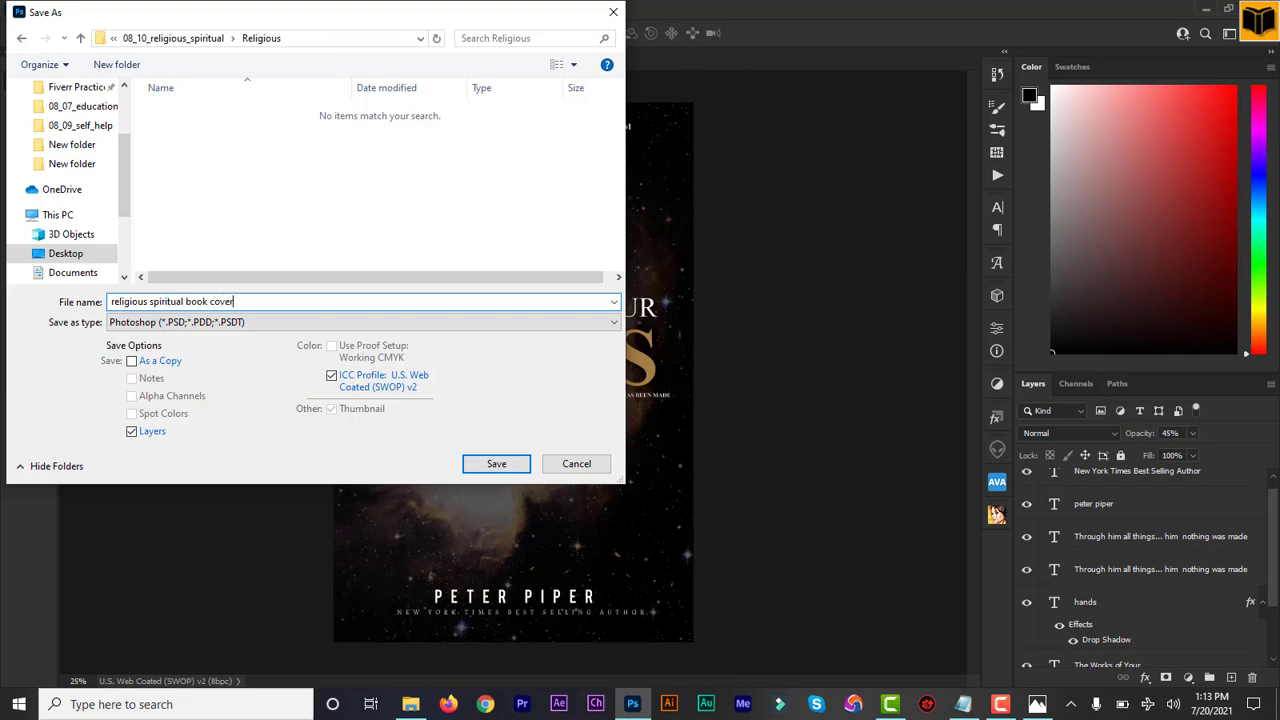
pyautogui.click(480, 464)
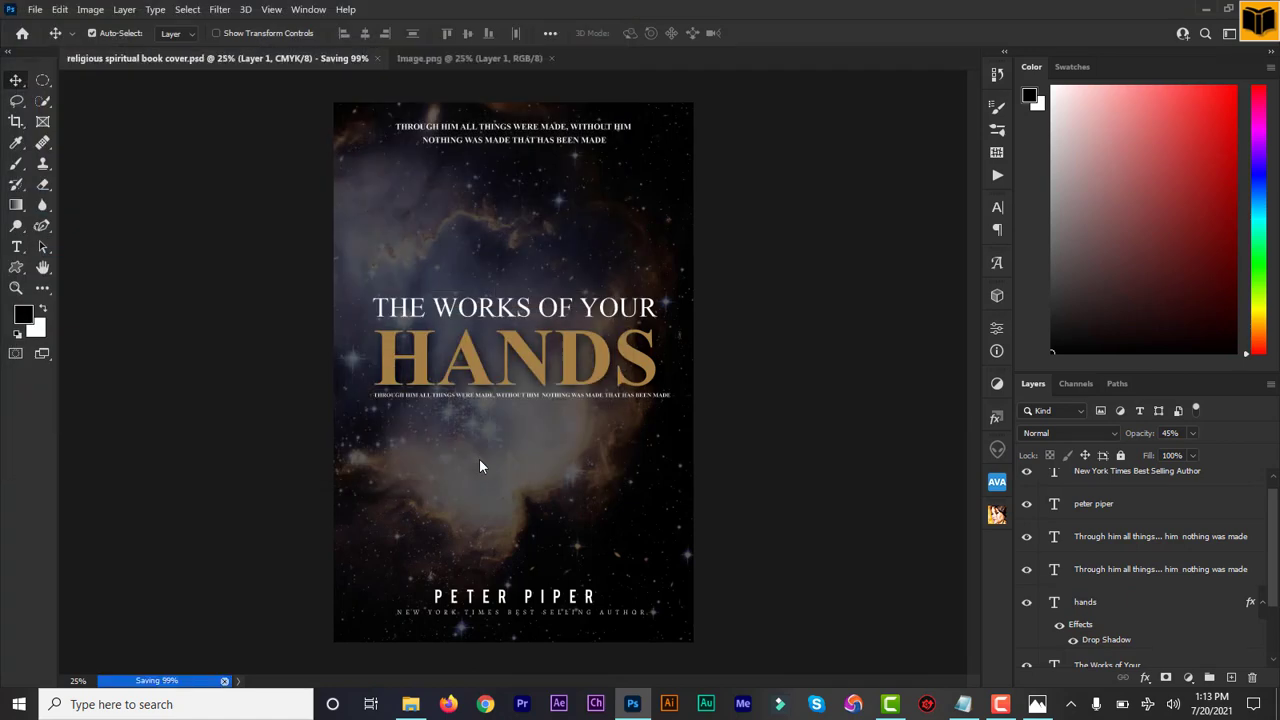
# Step: Save a JPEG copy of the cover named "religious spiritual book cover" in the Religious folder at quality 8 (High), Baseline Standard
pyautogui.click(35, 9)
pyautogui.click(86, 202)
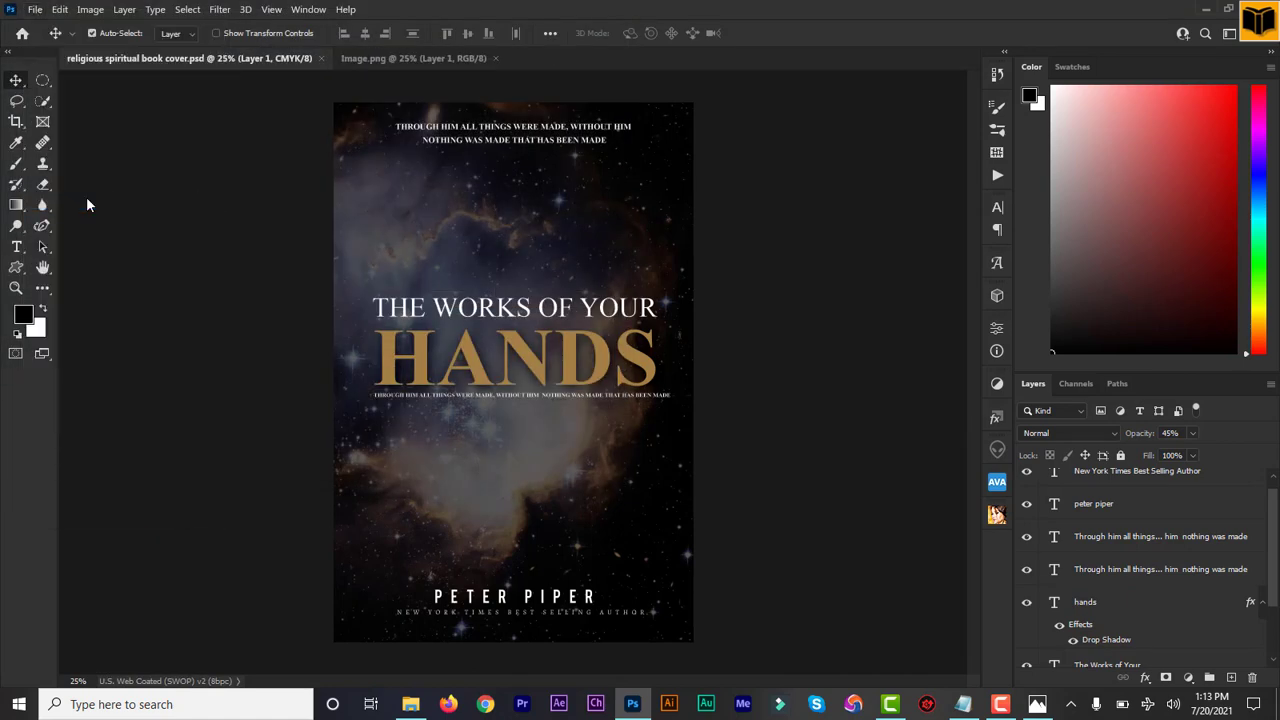
pyautogui.click(180, 322)
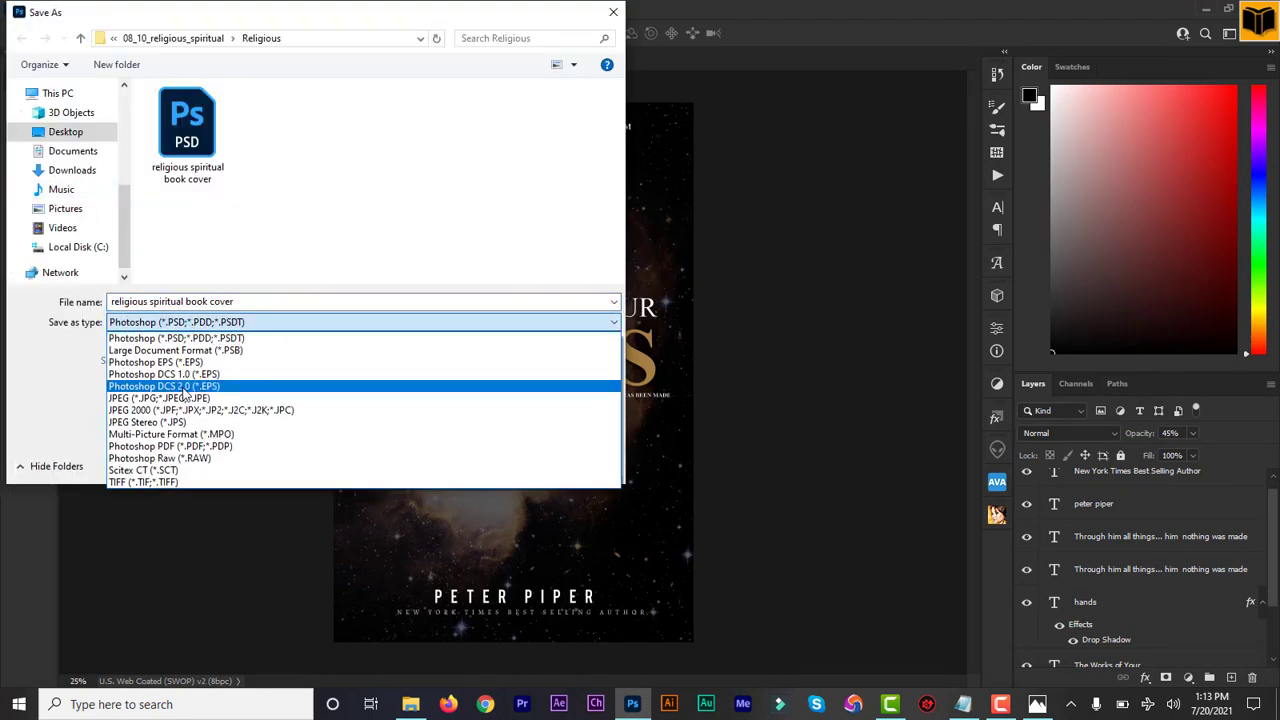
pyautogui.click(175, 399)
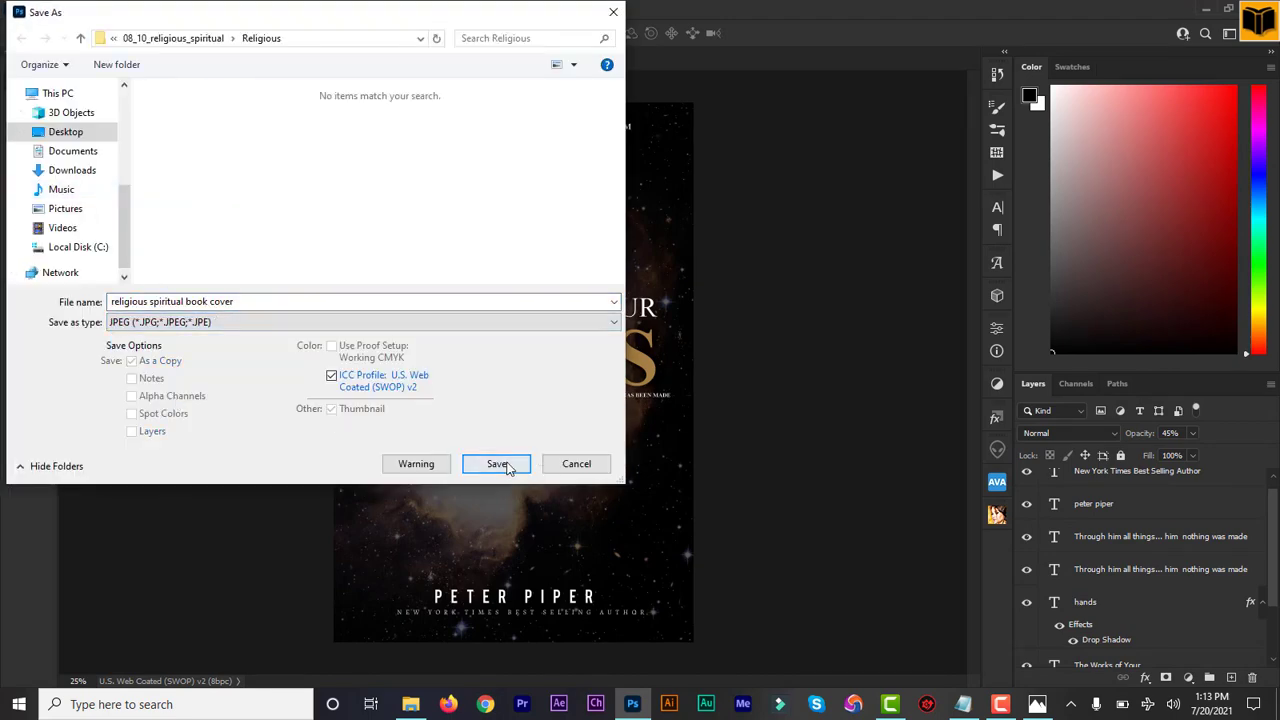
pyautogui.click(492, 458)
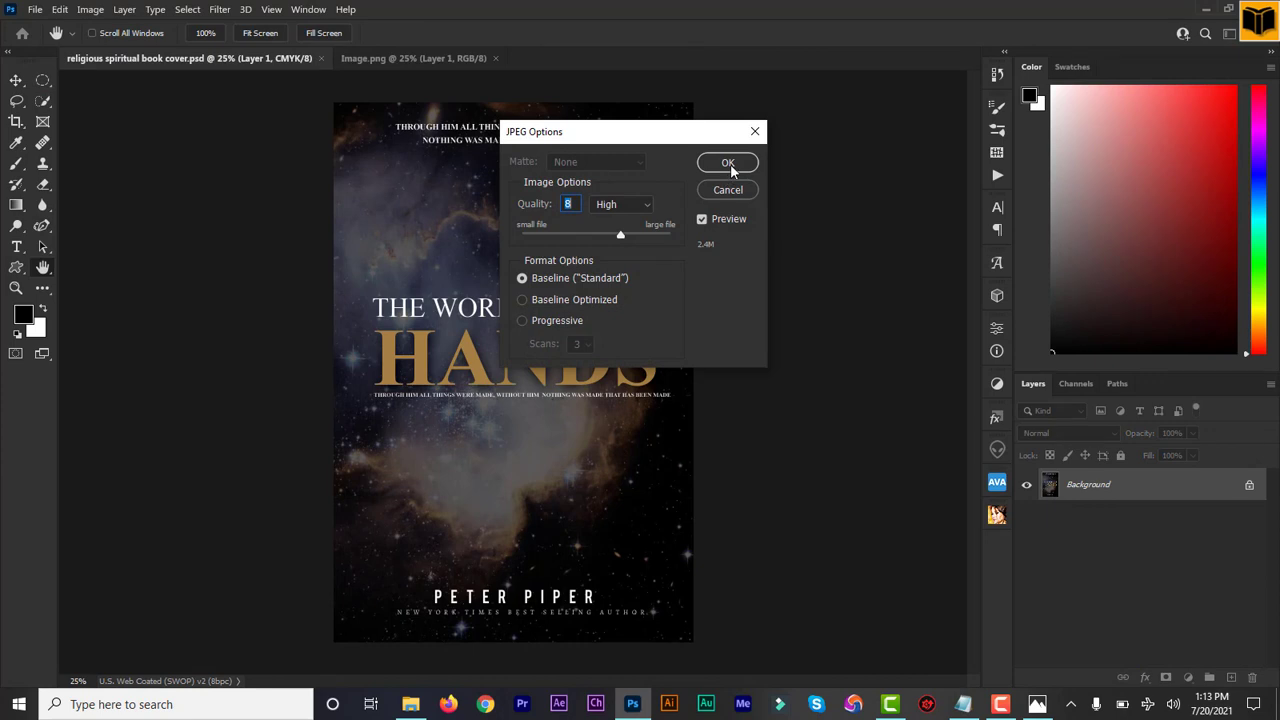
pyautogui.click(730, 167)
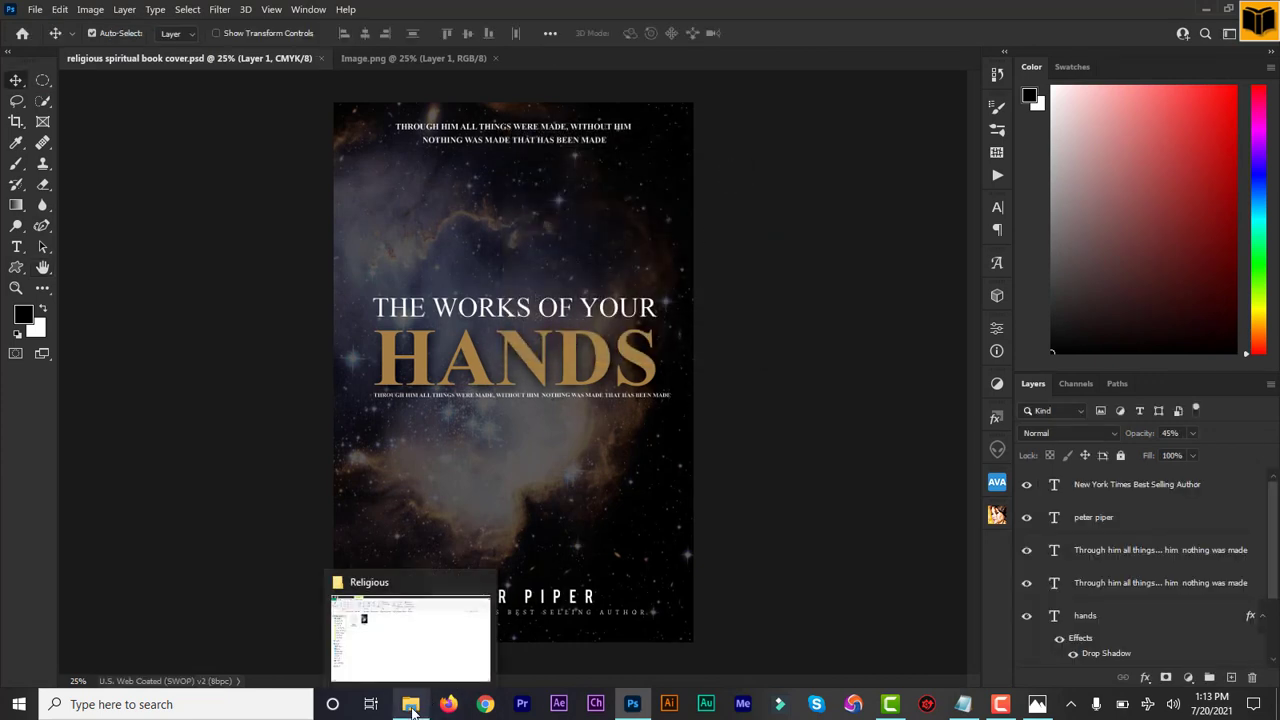
# Step: Switch to File Explorer and open the exported JPEG cover from the Religious folder to review it
pyautogui.click(412, 707)
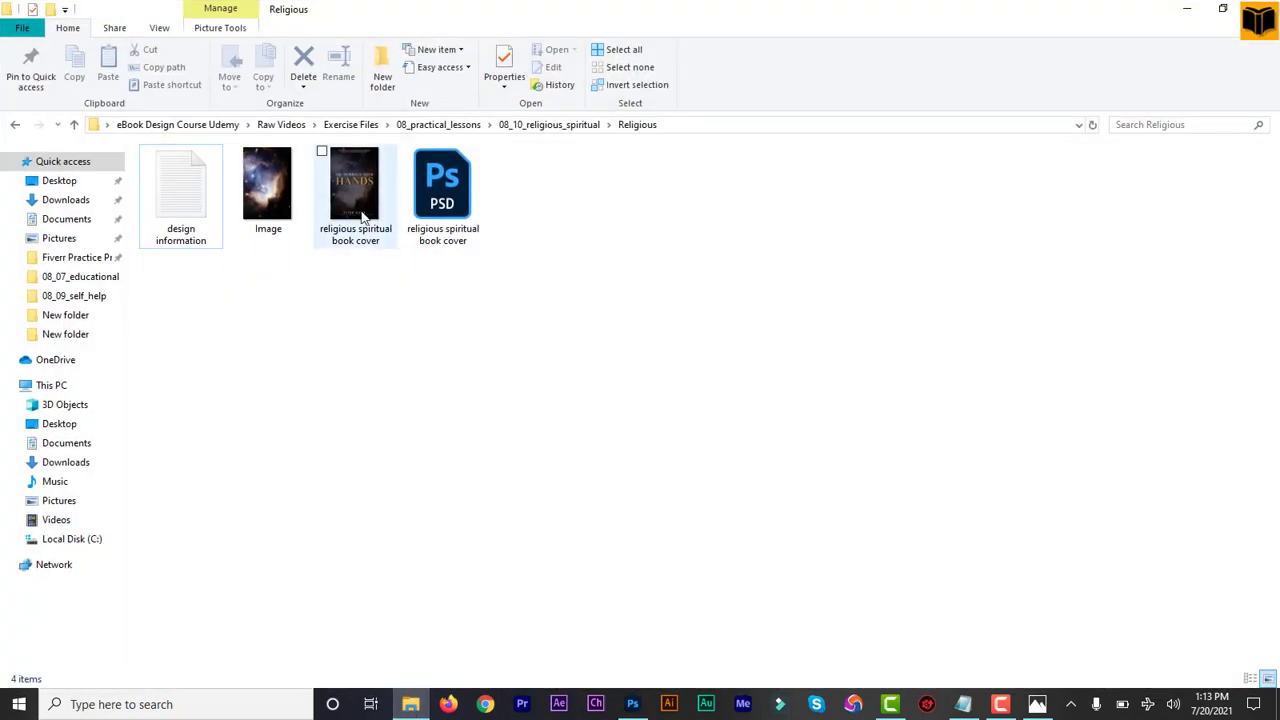
pyautogui.doubleClick(358, 200)
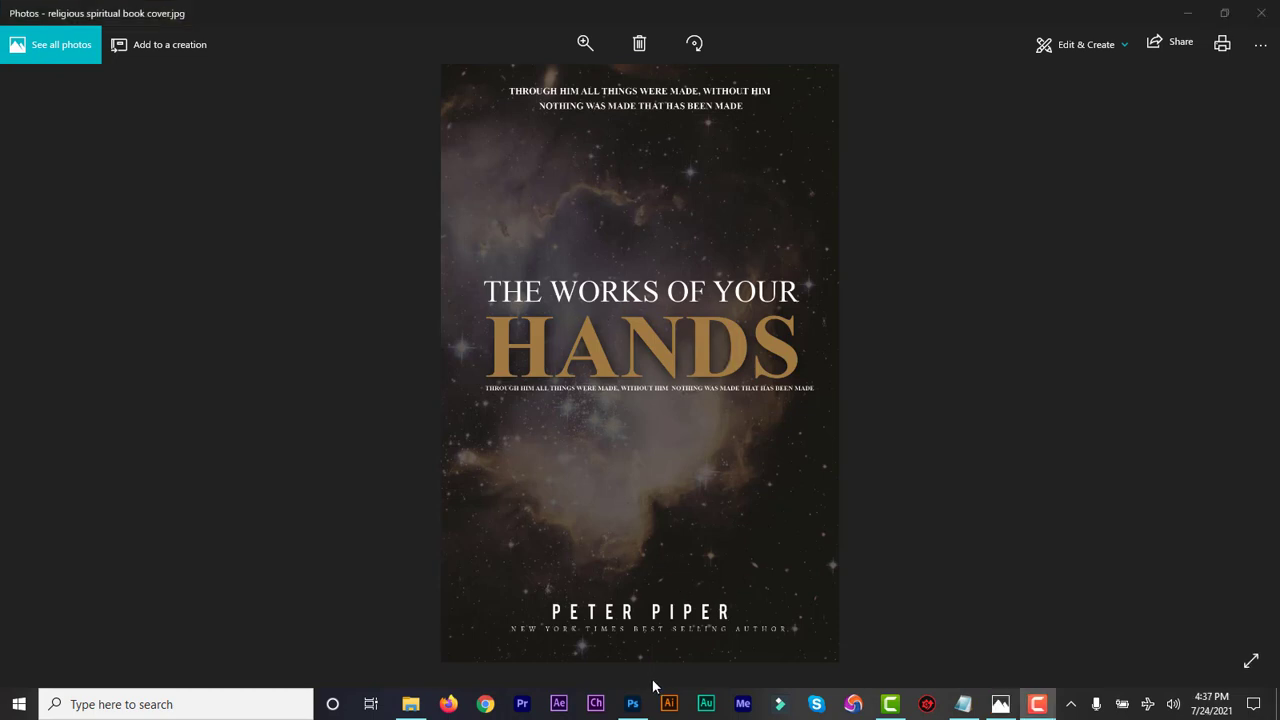
# Step: Back in Photoshop, convert the cover to RGB Color without flattening and set the nebula layer's opacity to 52%
pyautogui.click(632, 705)
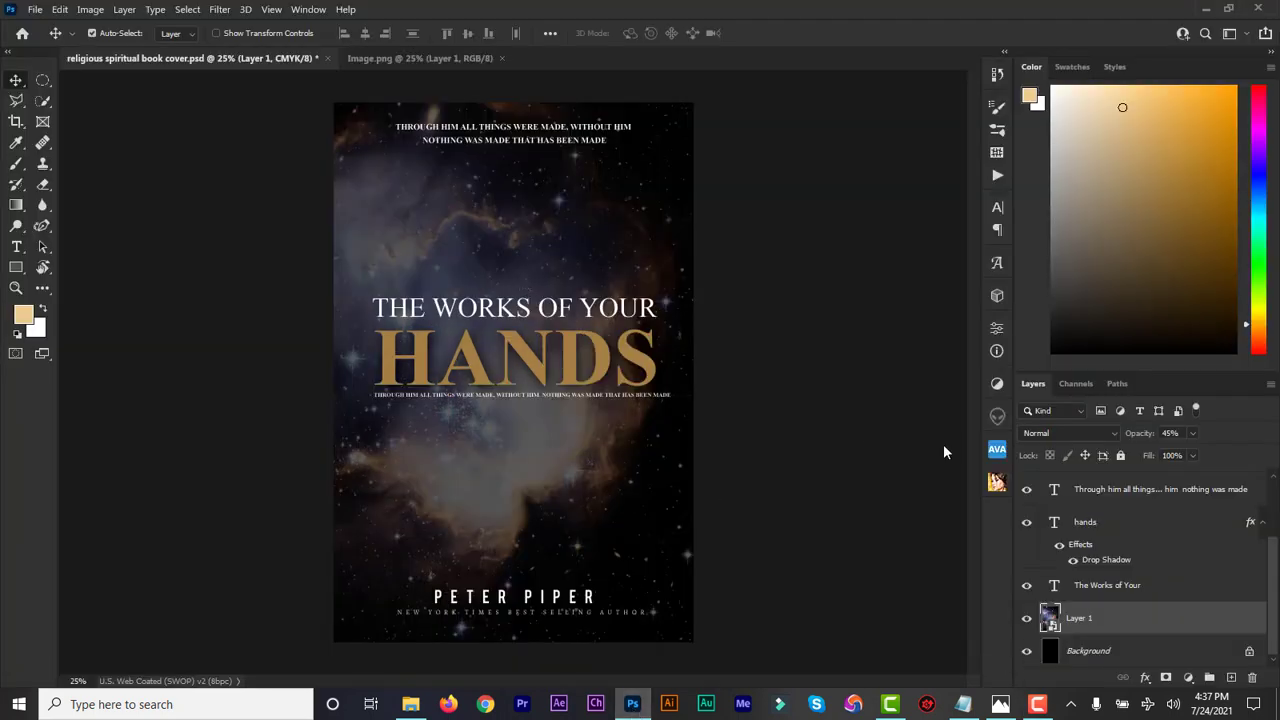
pyautogui.click(86, 12)
pyautogui.moveTo(174, 28)
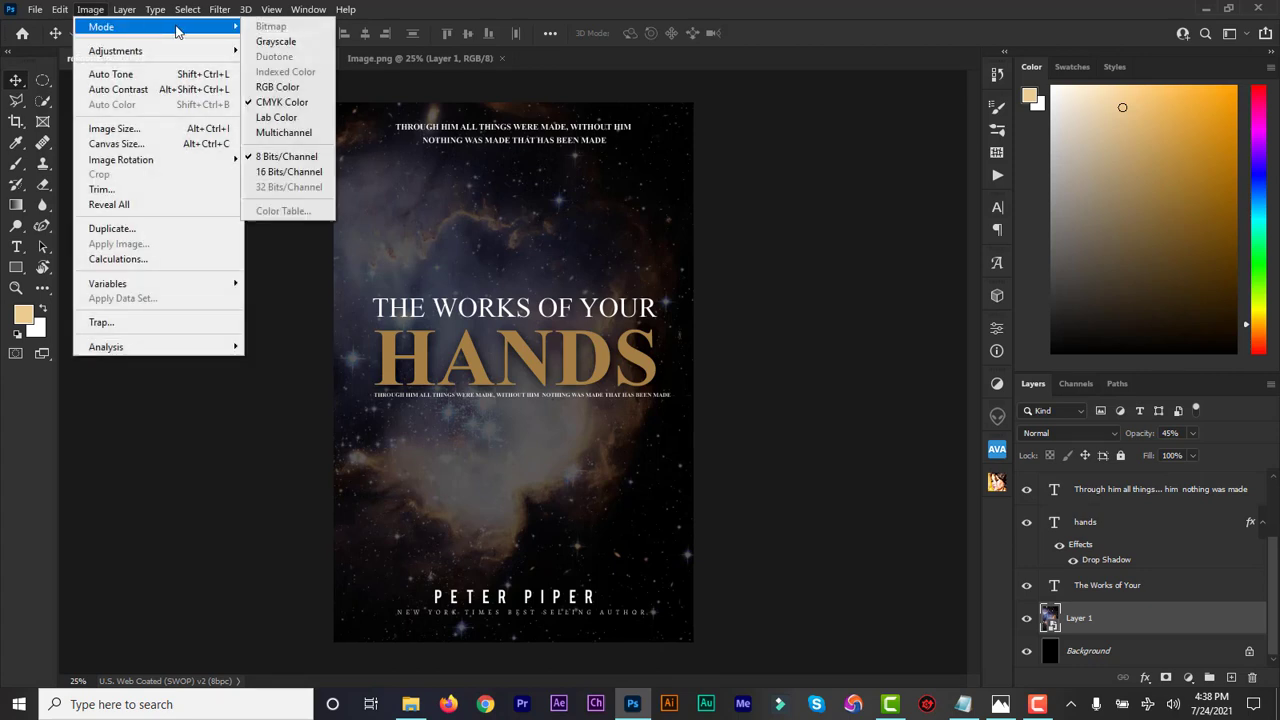
pyautogui.click(280, 87)
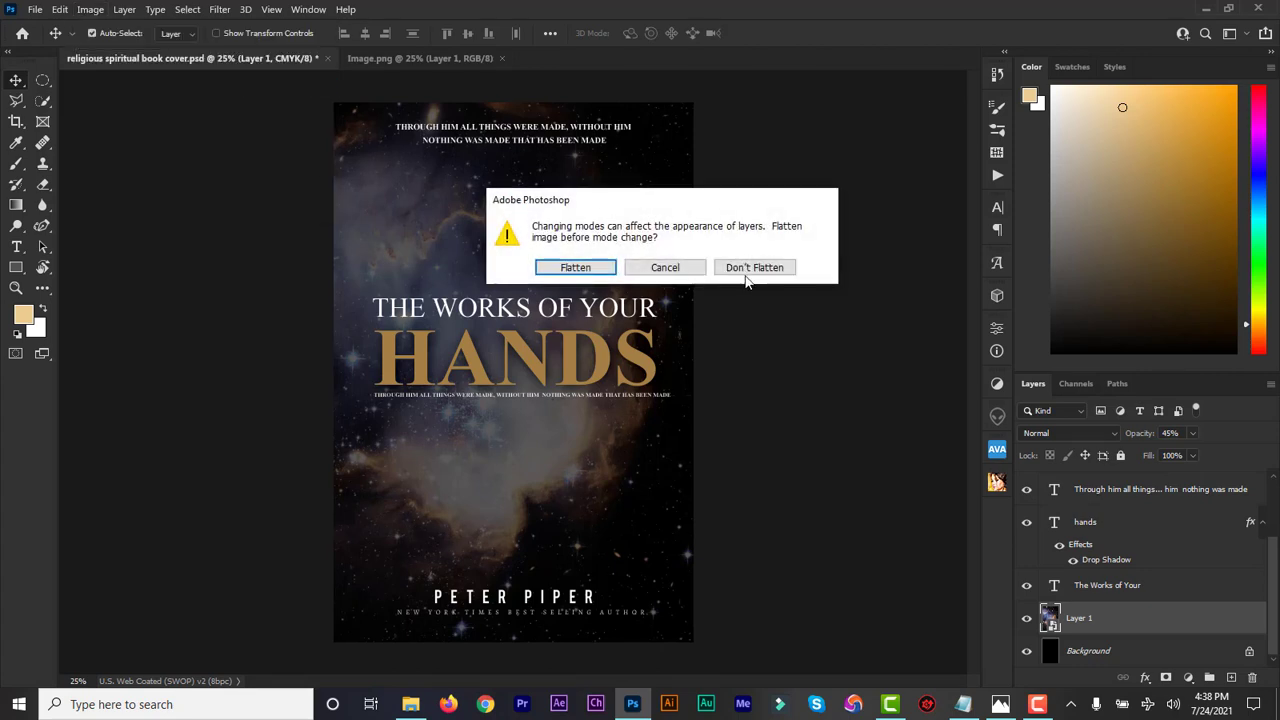
pyautogui.click(759, 266)
pyautogui.click(759, 267)
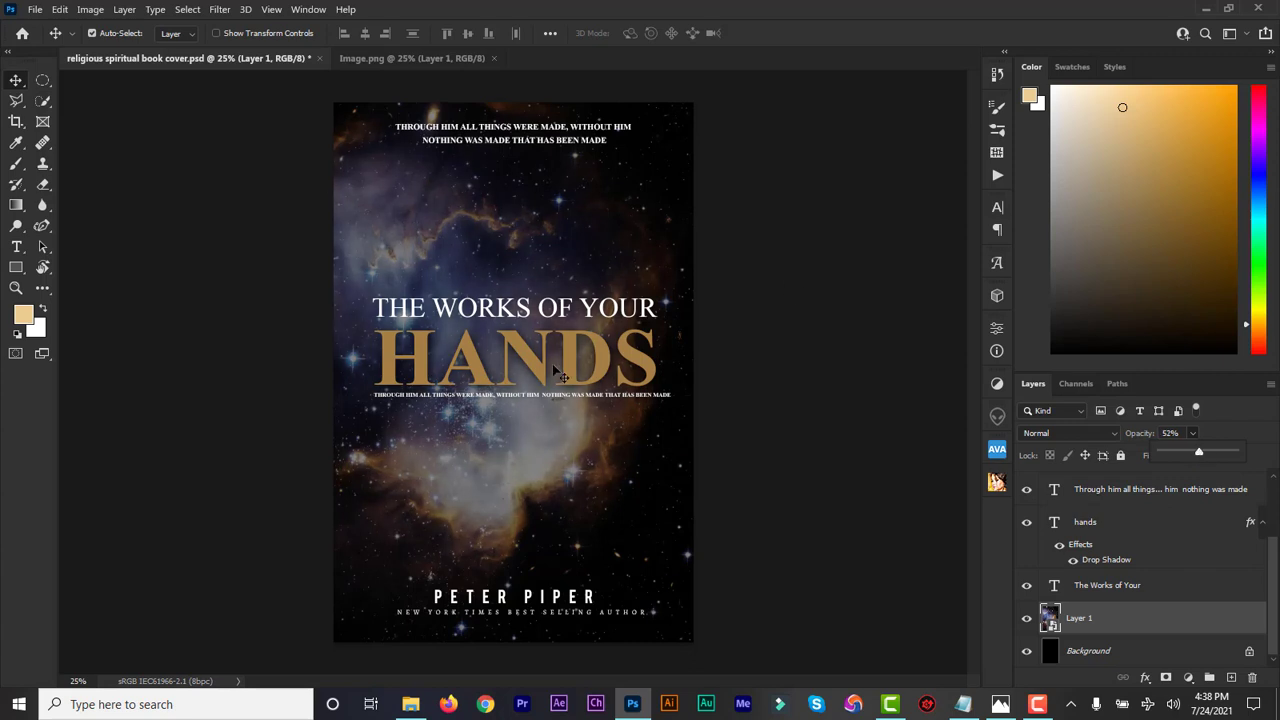
pyautogui.click(800, 482)
pyautogui.click(800, 482)
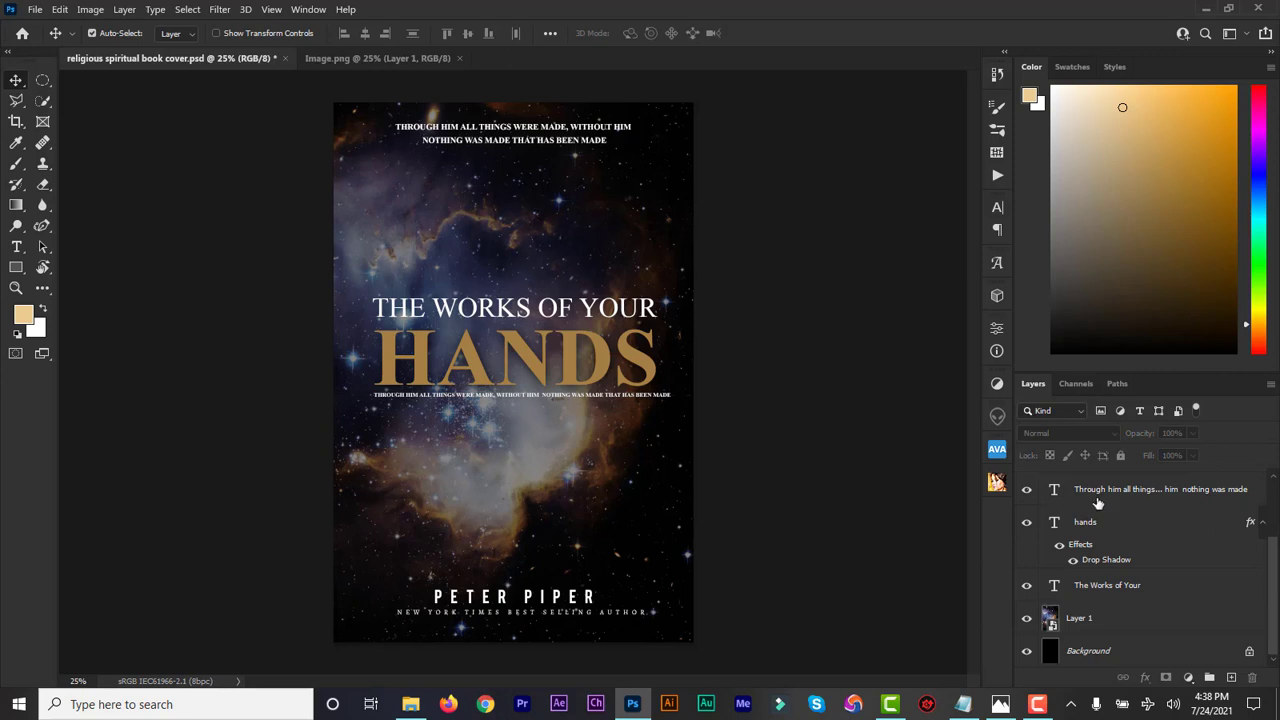
# Step: Identify the layer of the two-line quotation above the title by toggling its visibility, and move the quotation slightly down
pyautogui.click(1026, 497)
pyautogui.click(1026, 492)
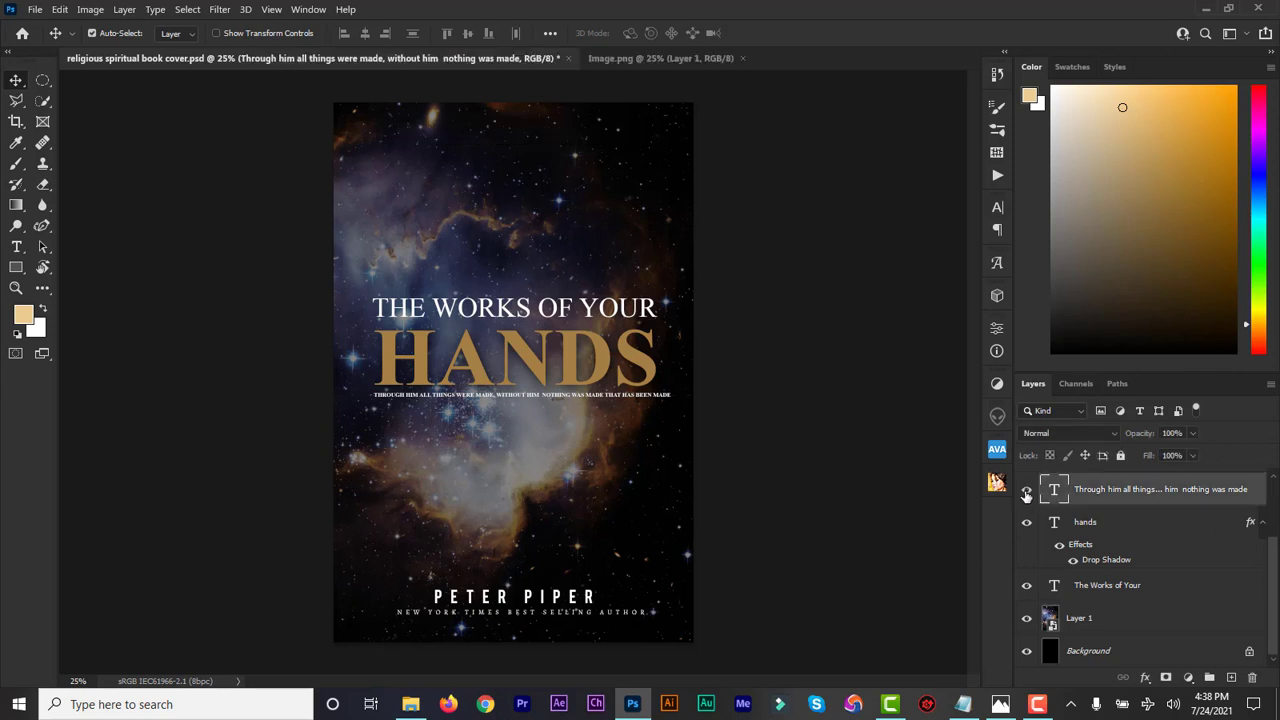
pyautogui.click(1026, 492)
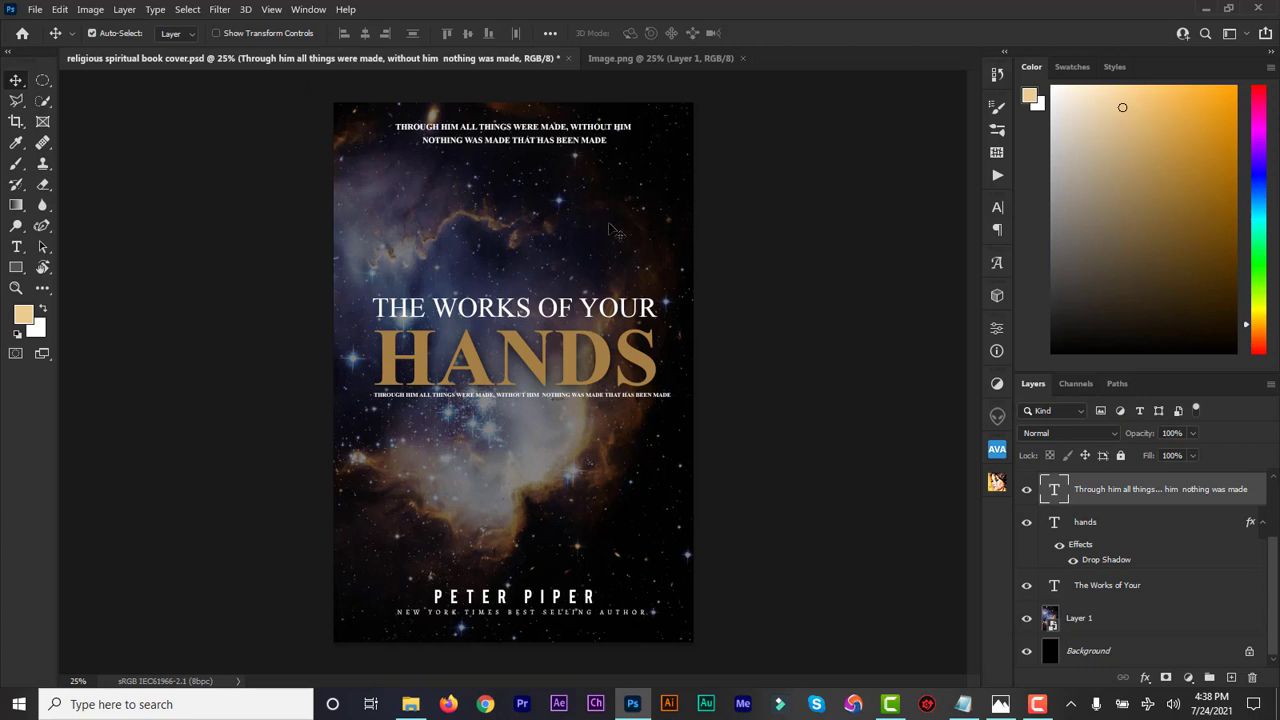
pyautogui.moveTo(538, 150); pyautogui.dragTo(538, 158)
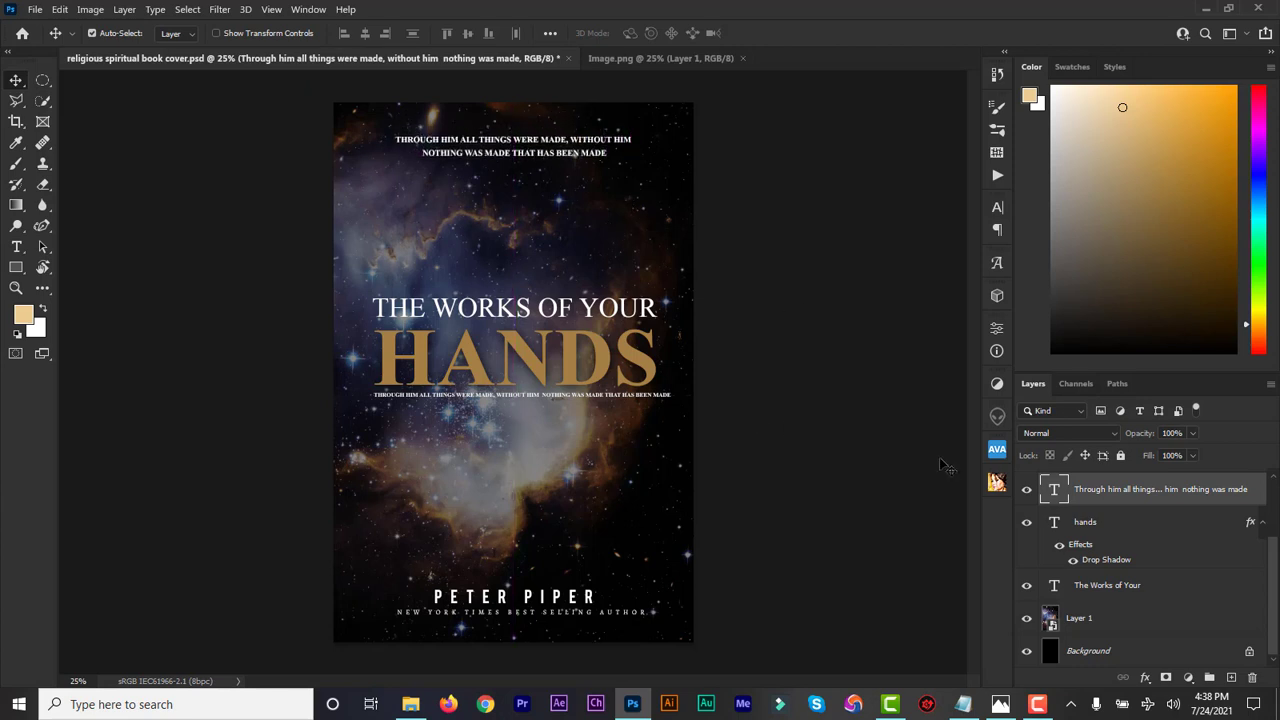
# Step: Select the author name and "New York Times Best Selling Author" layers together and move them slightly up from the cover's lower edge
pyautogui.click(1104, 529)
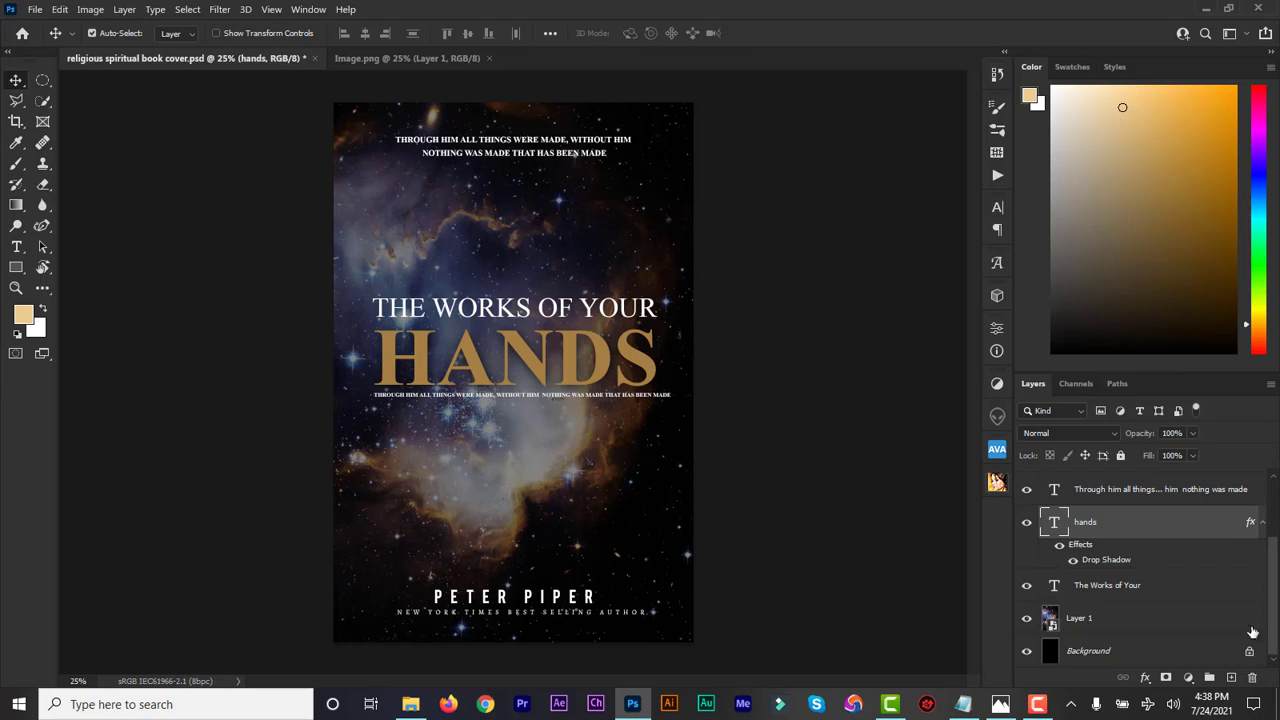
pyautogui.moveTo(1274, 628); pyautogui.dragTo(1274, 549)
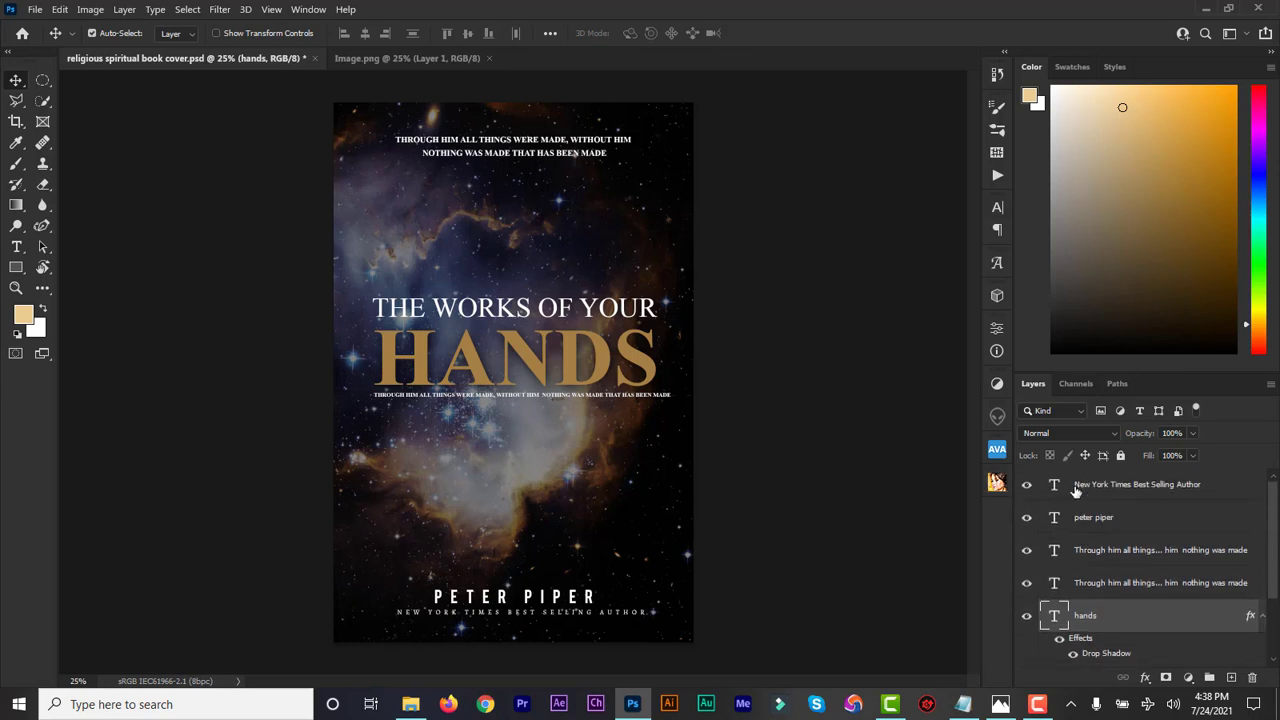
pyautogui.click(1075, 488)
pyautogui.keyDown('shift'); pyautogui.click(1085, 518); pyautogui.keyUp('shift')
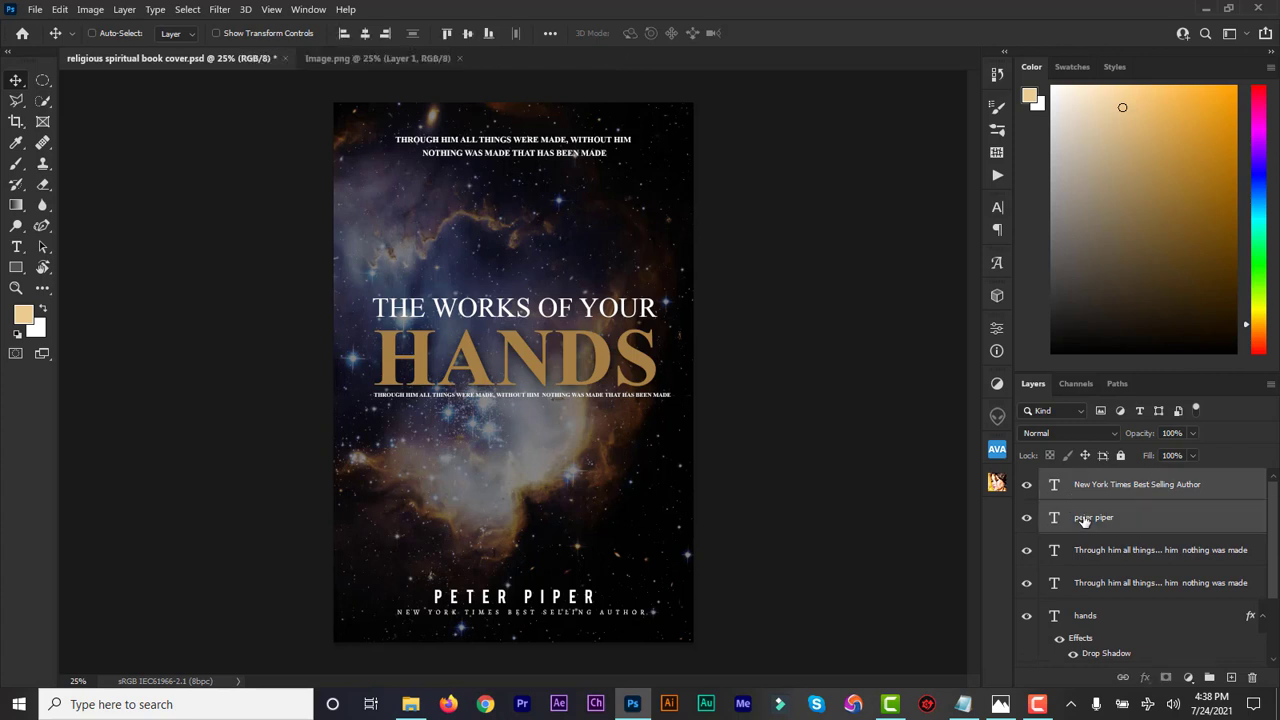
pyautogui.moveTo(551, 604); pyautogui.dragTo(544, 587)
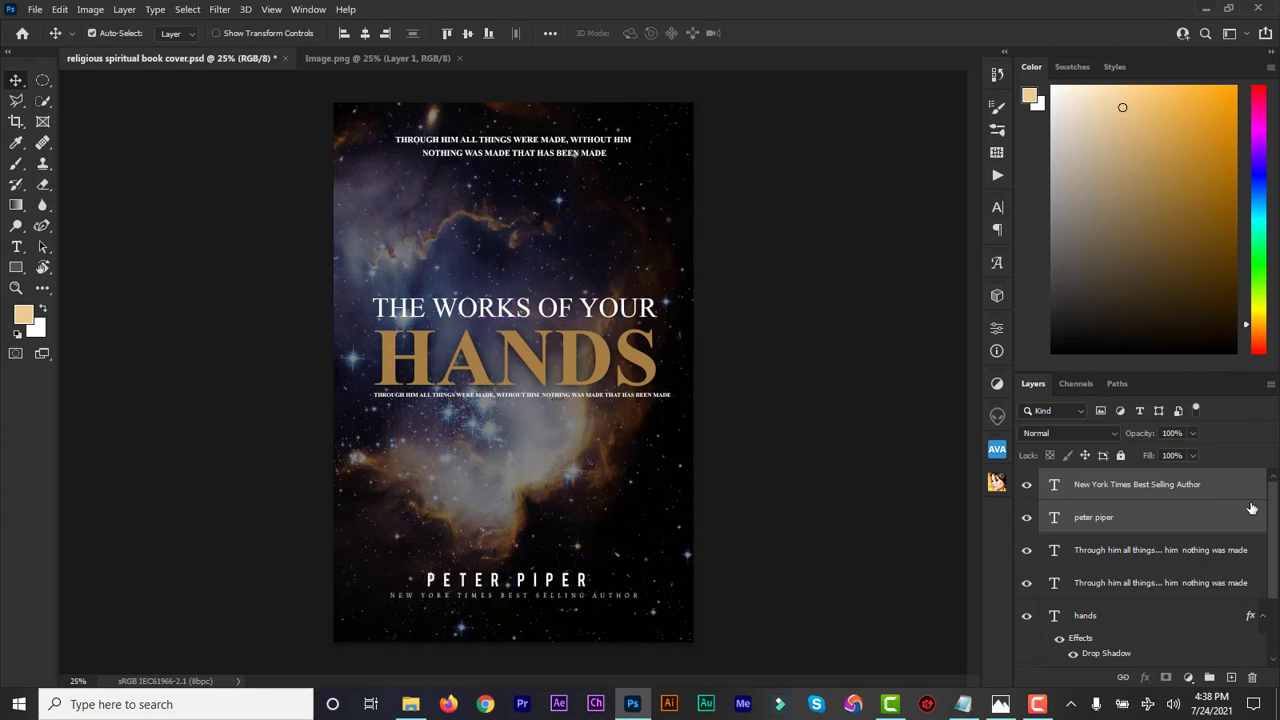
# Step: Select the "HANDS" title text and try lighter text colours on it, ending with the light tan c8af82
pyautogui.scroll(-3, 1274, 527)
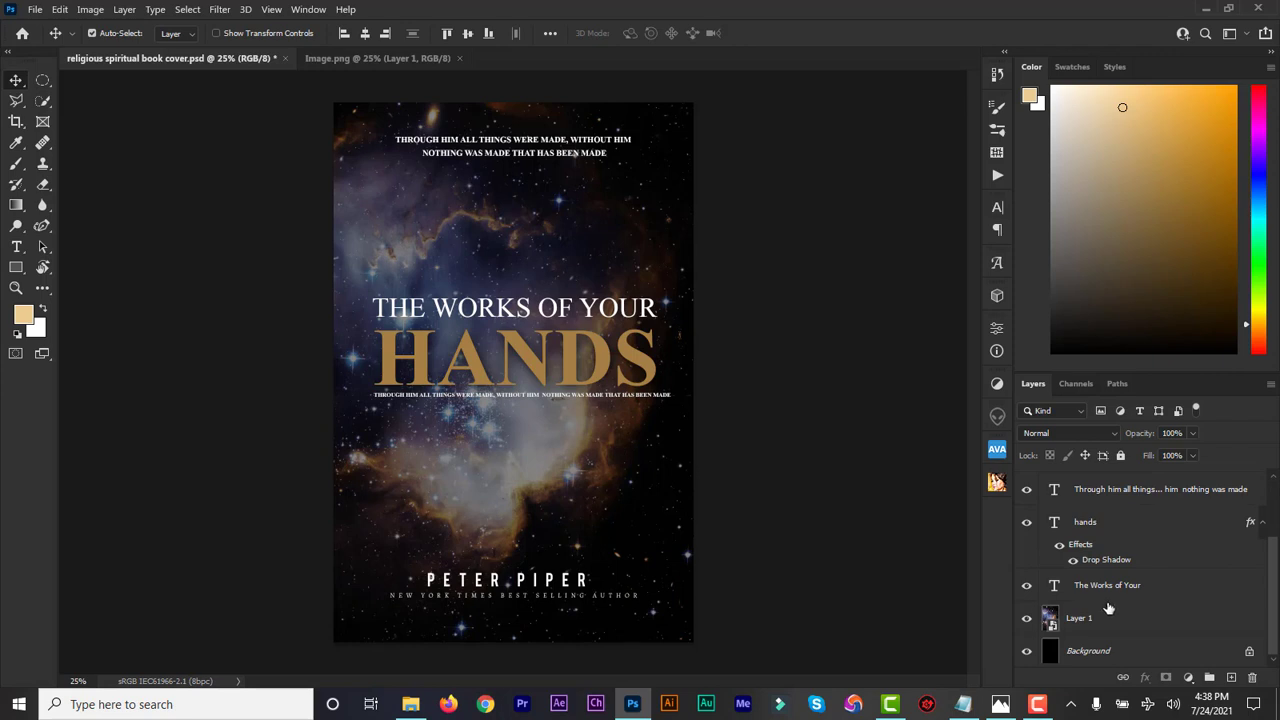
pyautogui.click(578, 392)
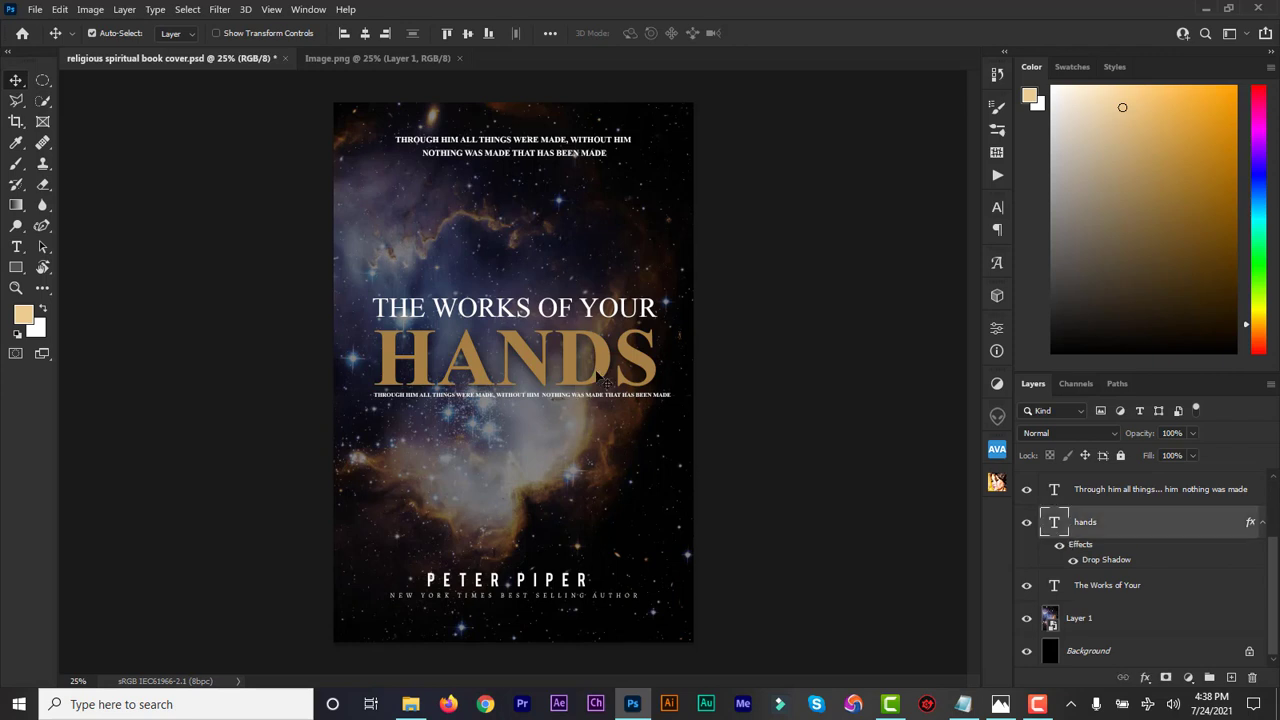
pyautogui.doubleClick(1054, 521)
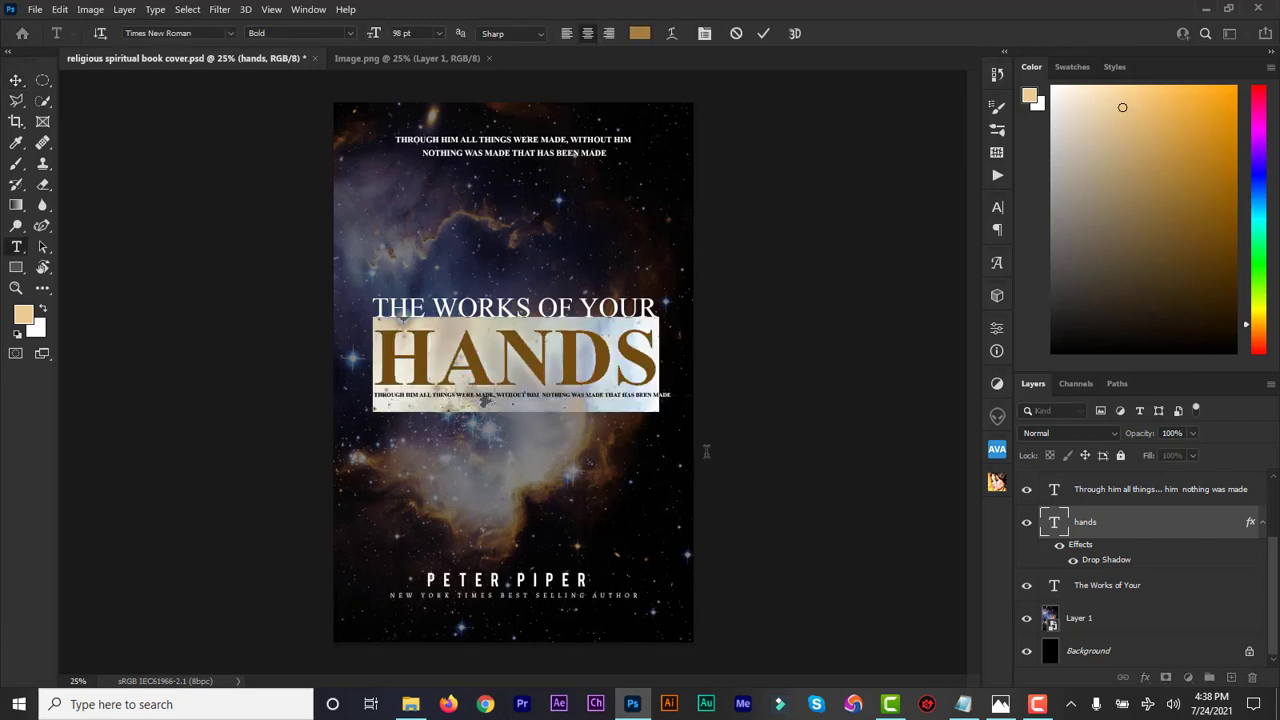
pyautogui.click(640, 34)
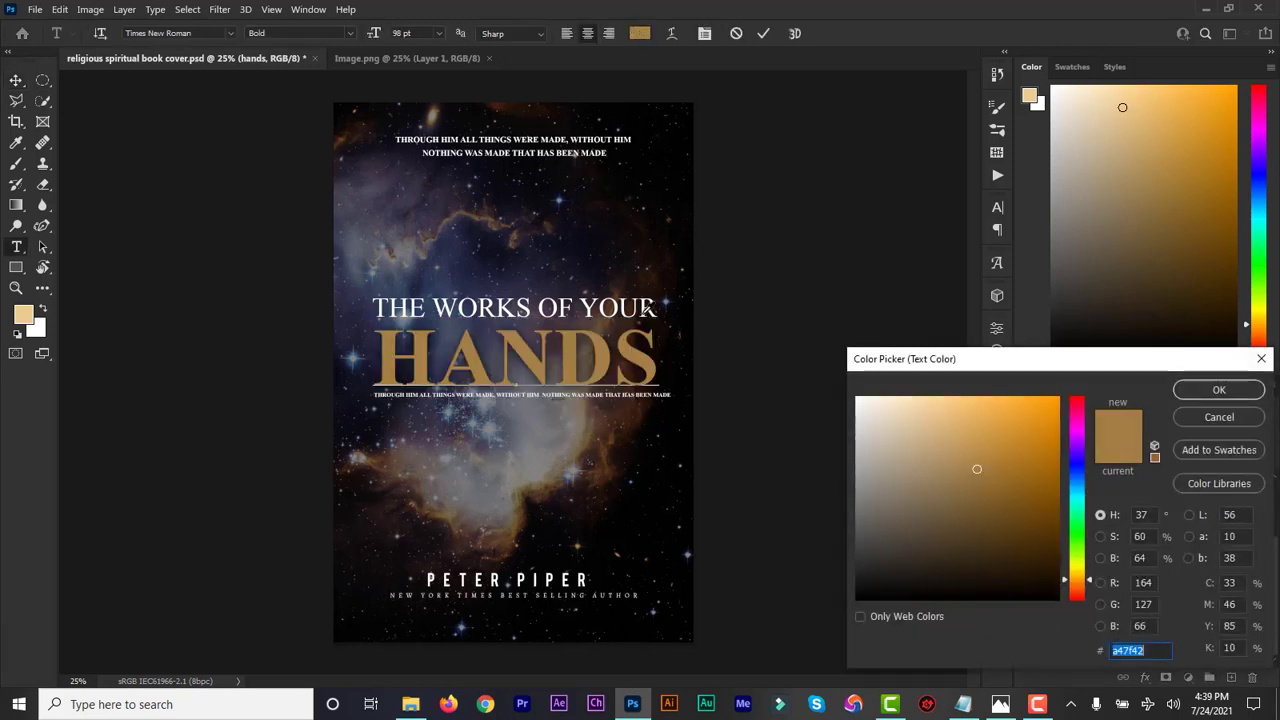
pyautogui.write('7a6c53')
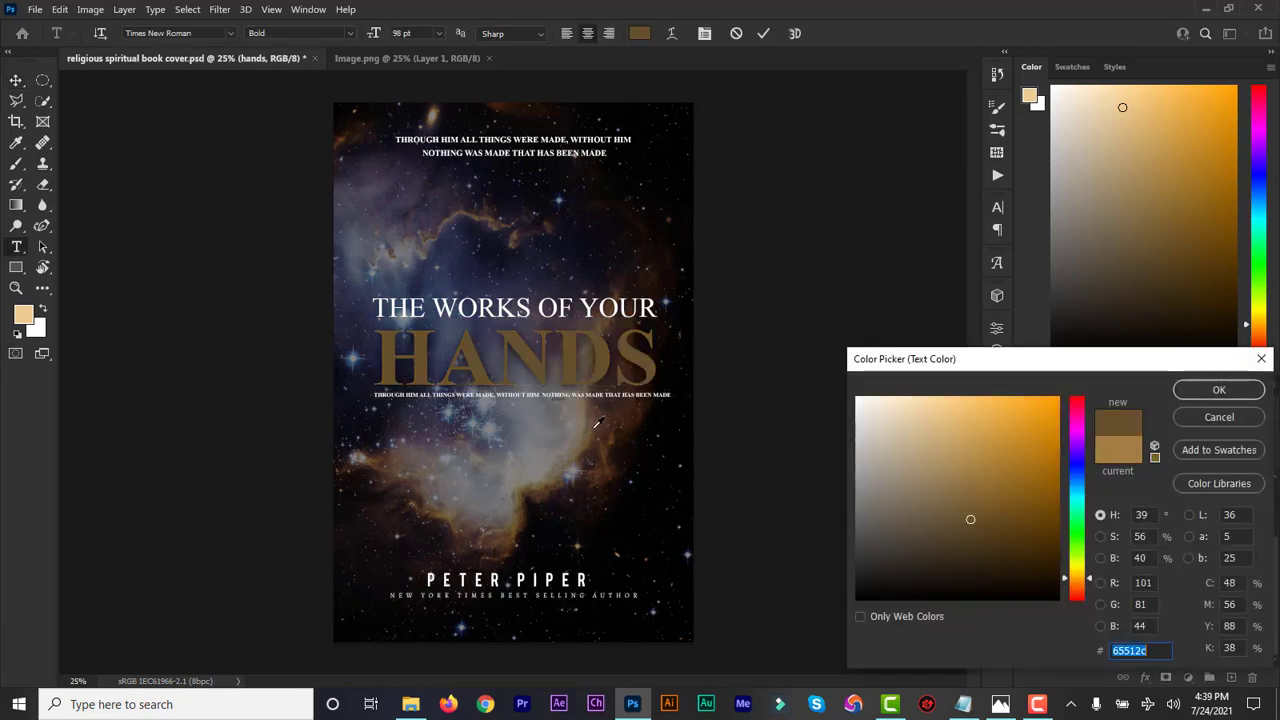
pyautogui.click(588, 414)
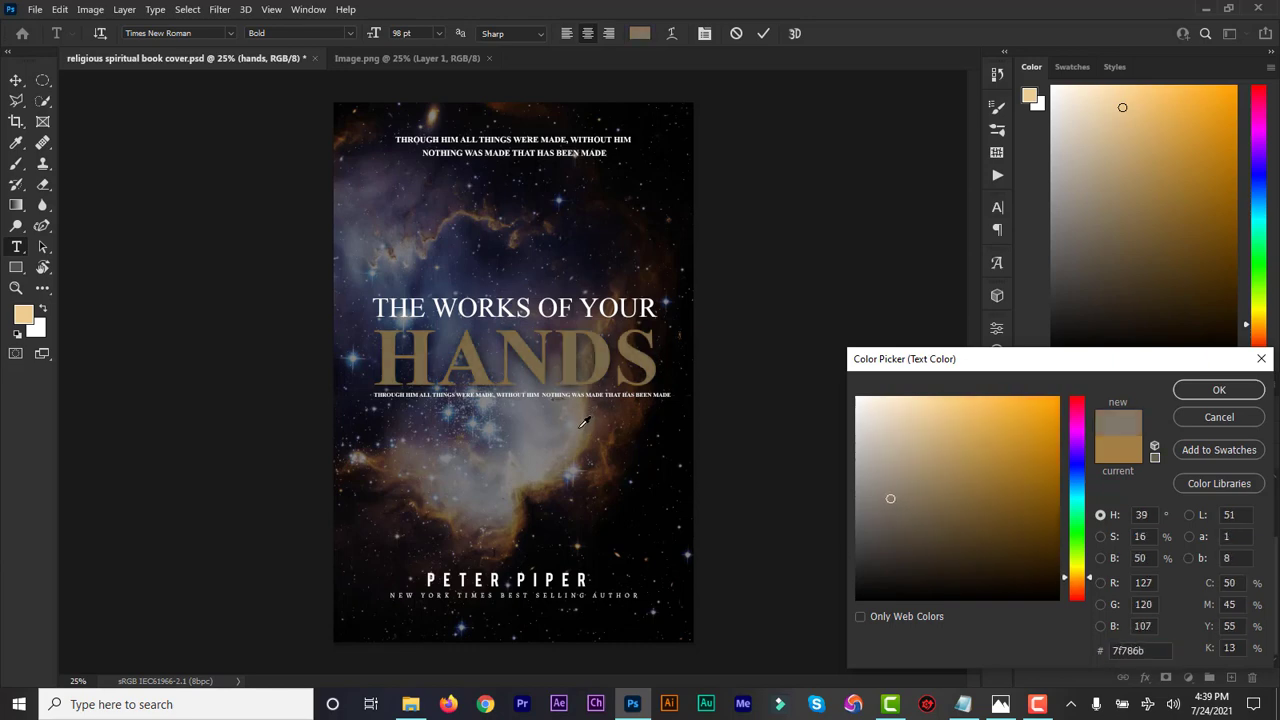
pyautogui.click(927, 440)
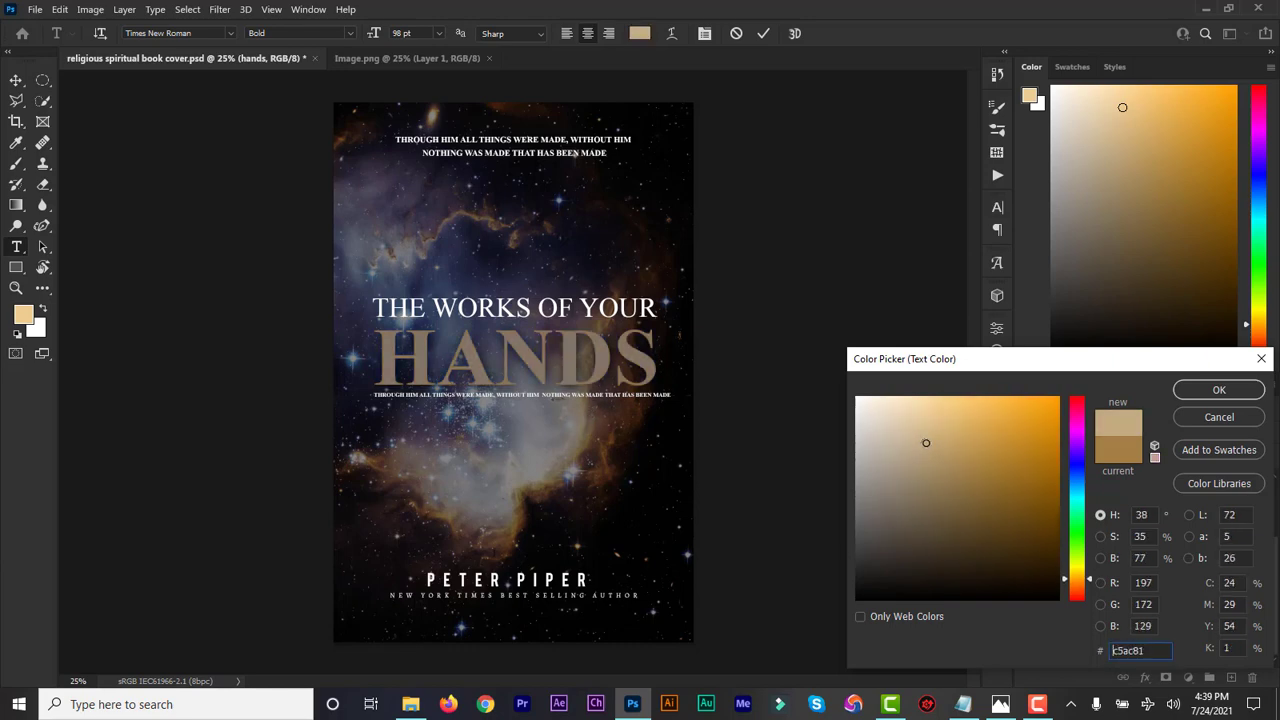
pyautogui.moveTo(927, 441); pyautogui.dragTo(927, 440)
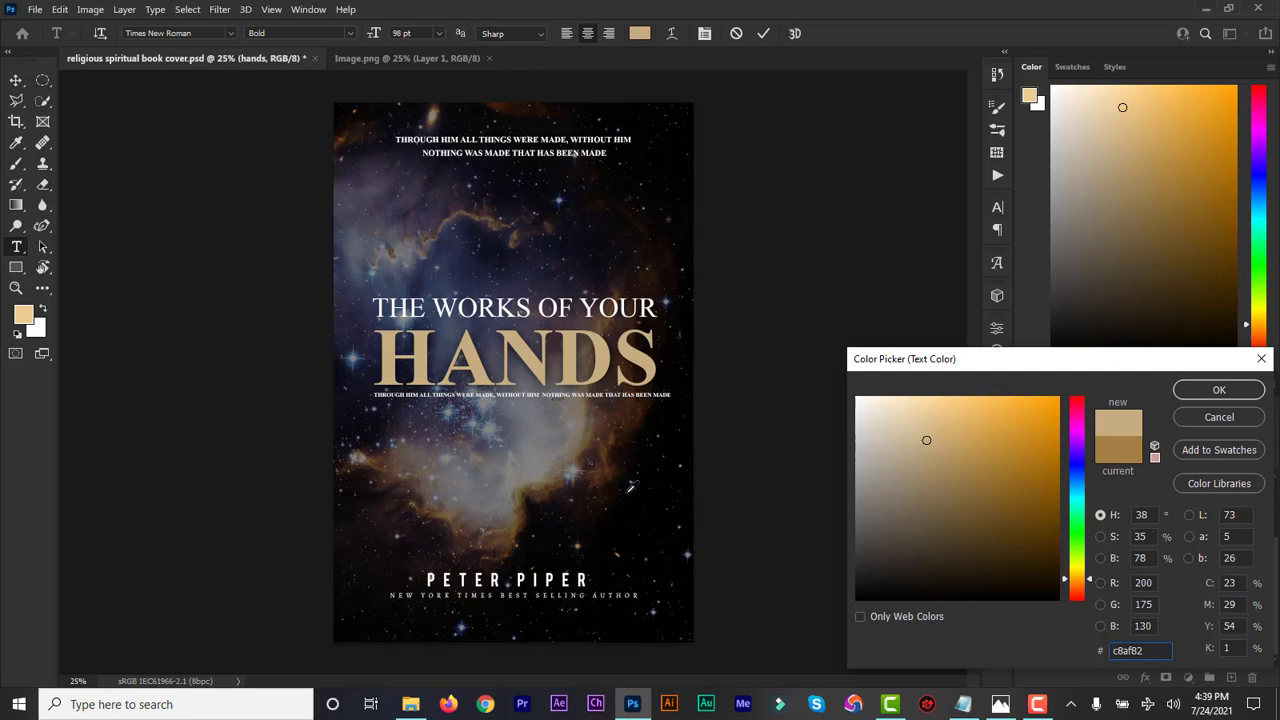
# Step: Set the "HANDS" title's text colour to the pale gold eacb90 and commit the text edit
pyautogui.doubleClick(1137, 654)
pyautogui.write('eac')
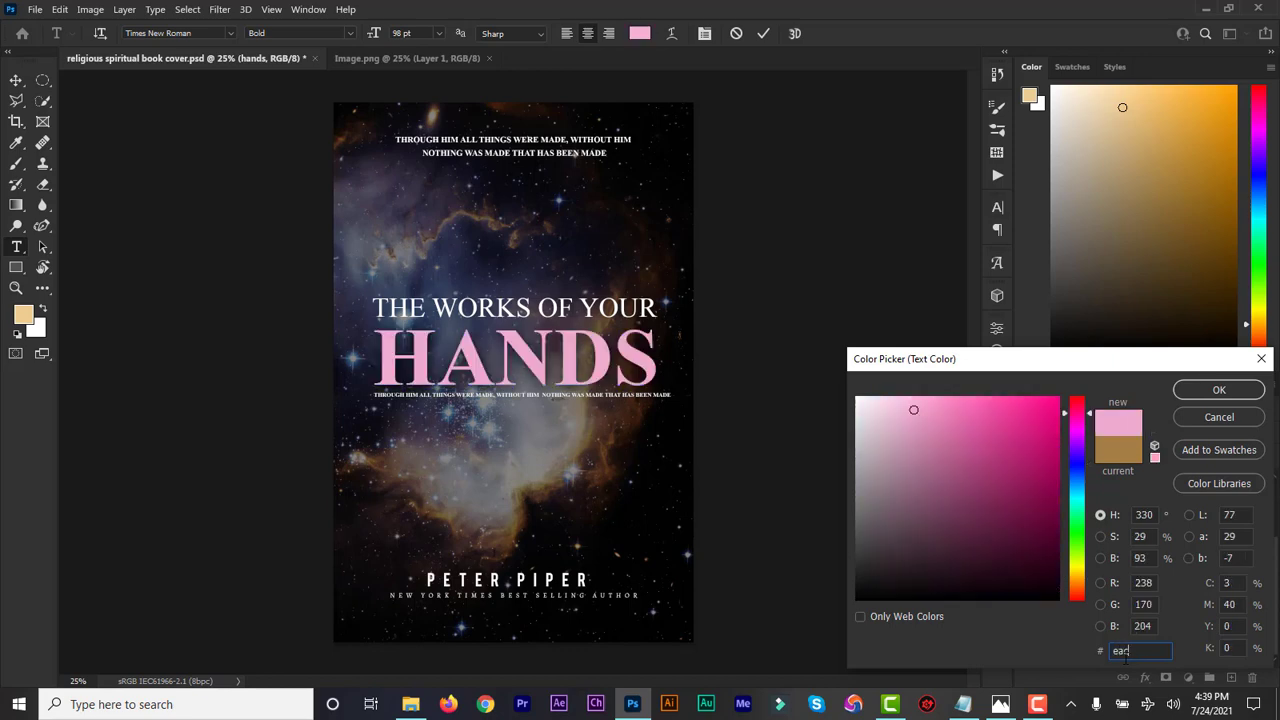
pyautogui.write('b90')
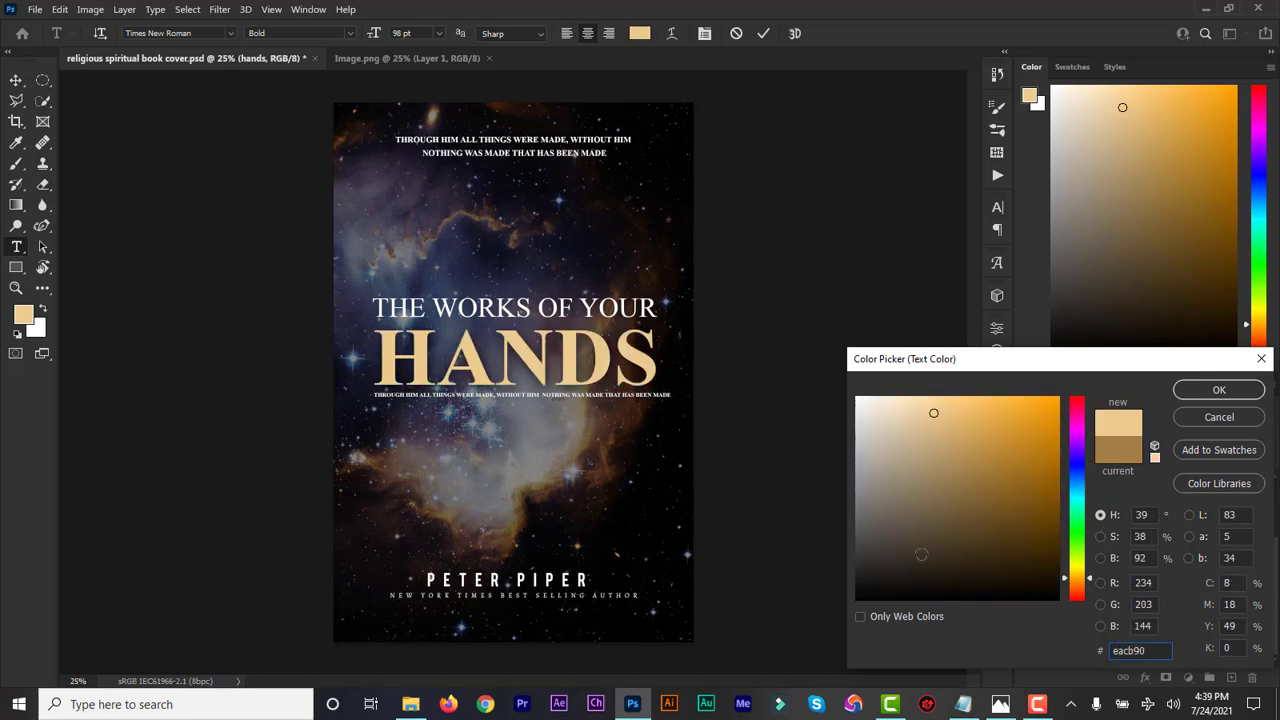
pyautogui.click(1216, 390)
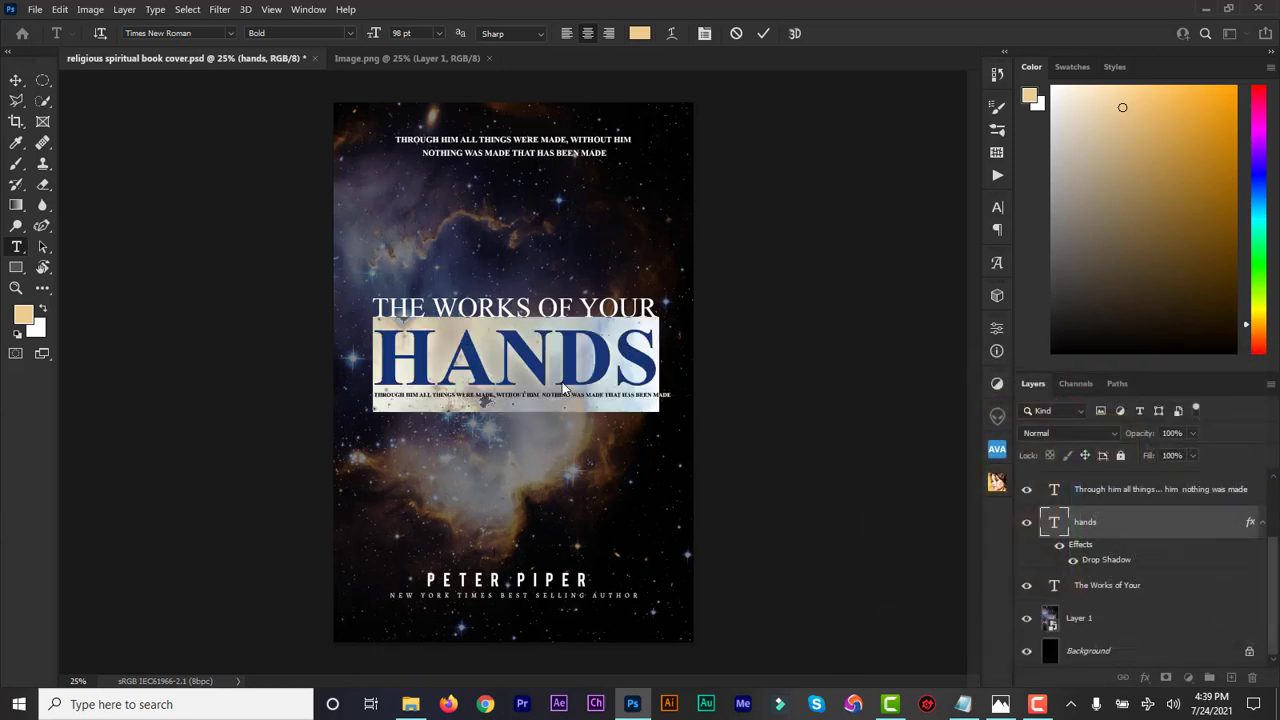
pyautogui.click(763, 33)
pyautogui.press('v')
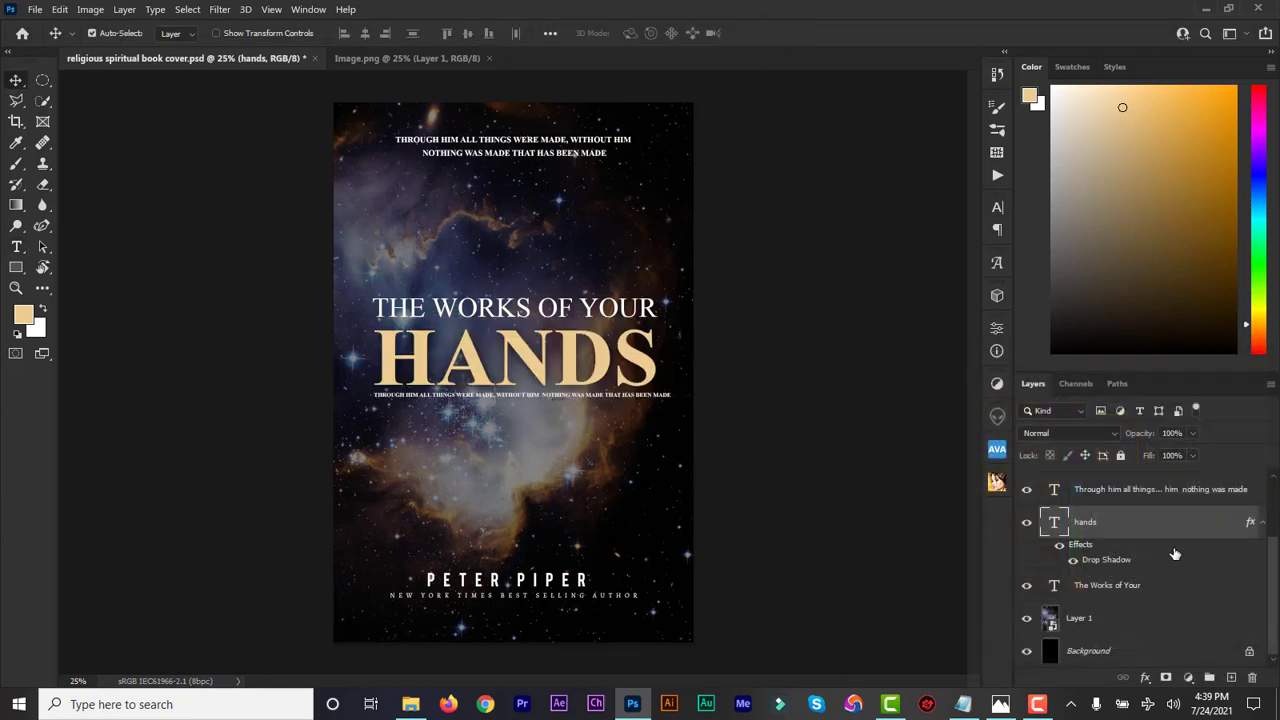
# Step: Select all text layers from "New York Times Best Selling Author" through "The Works of Your" and align their horizontal centres
pyautogui.moveTo(1278, 580); pyautogui.dragTo(1278, 522)
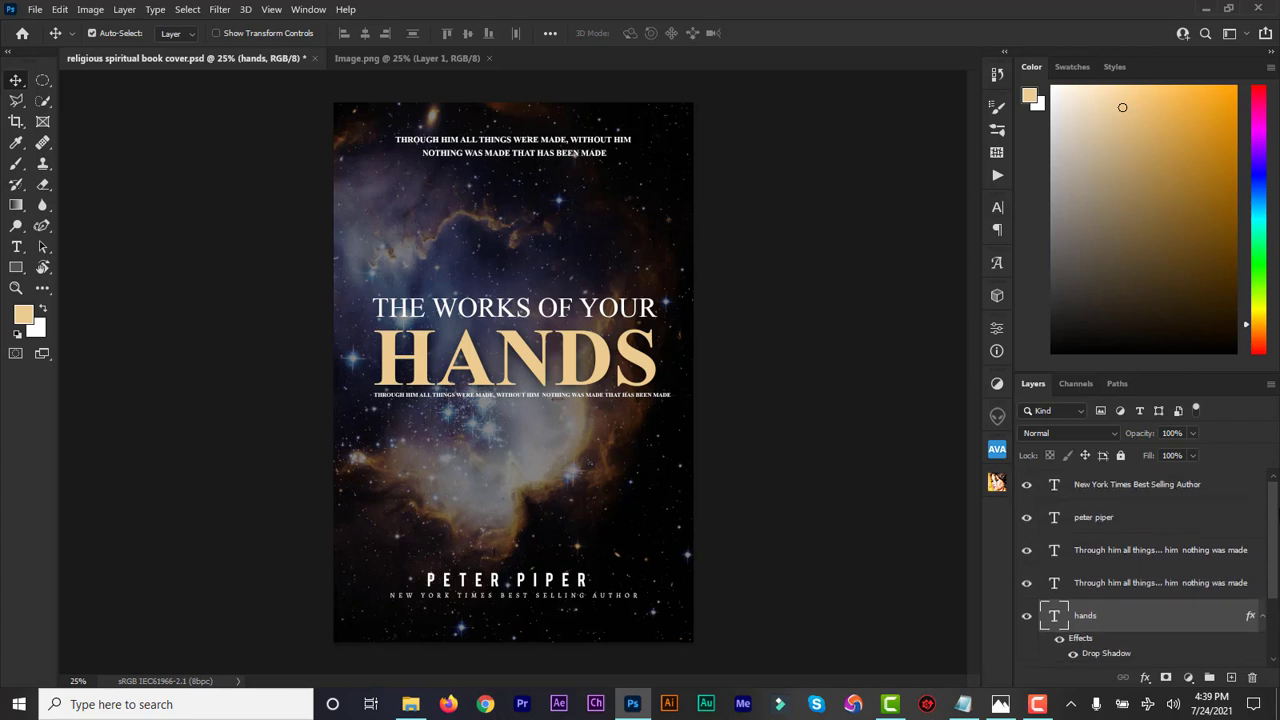
pyautogui.click(1168, 497)
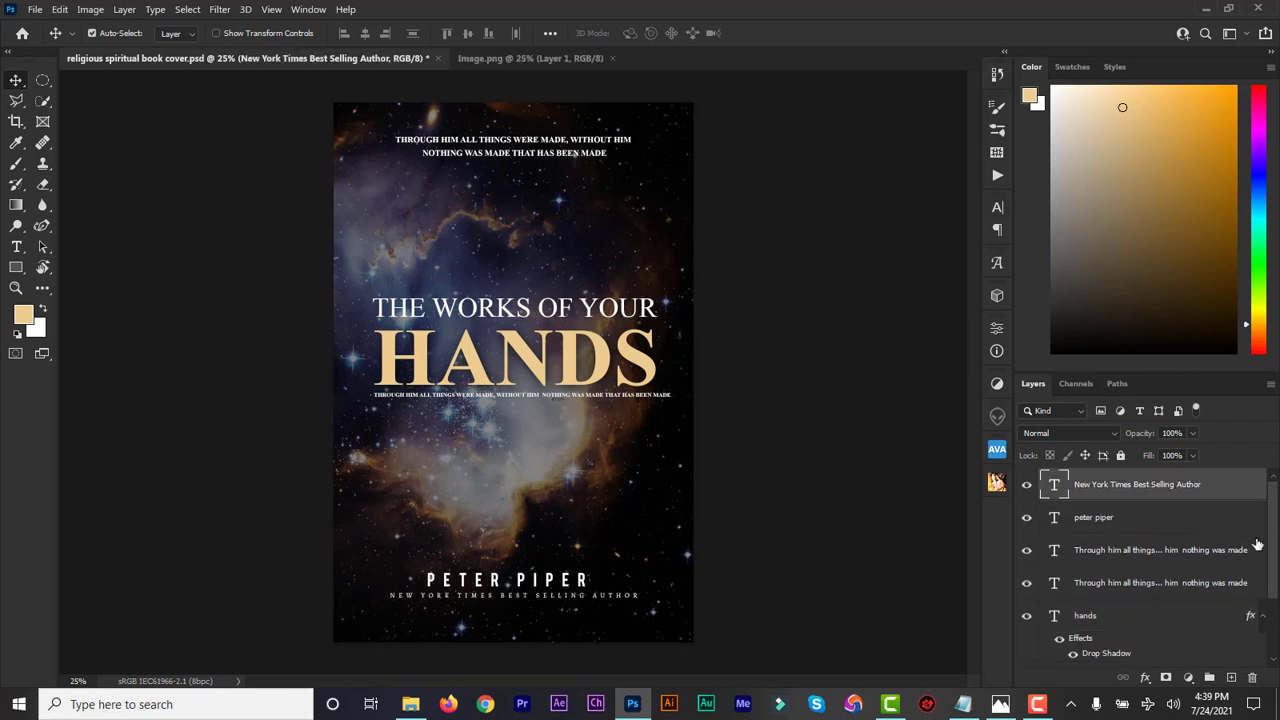
pyautogui.moveTo(1275, 540); pyautogui.dragTo(1276, 625)
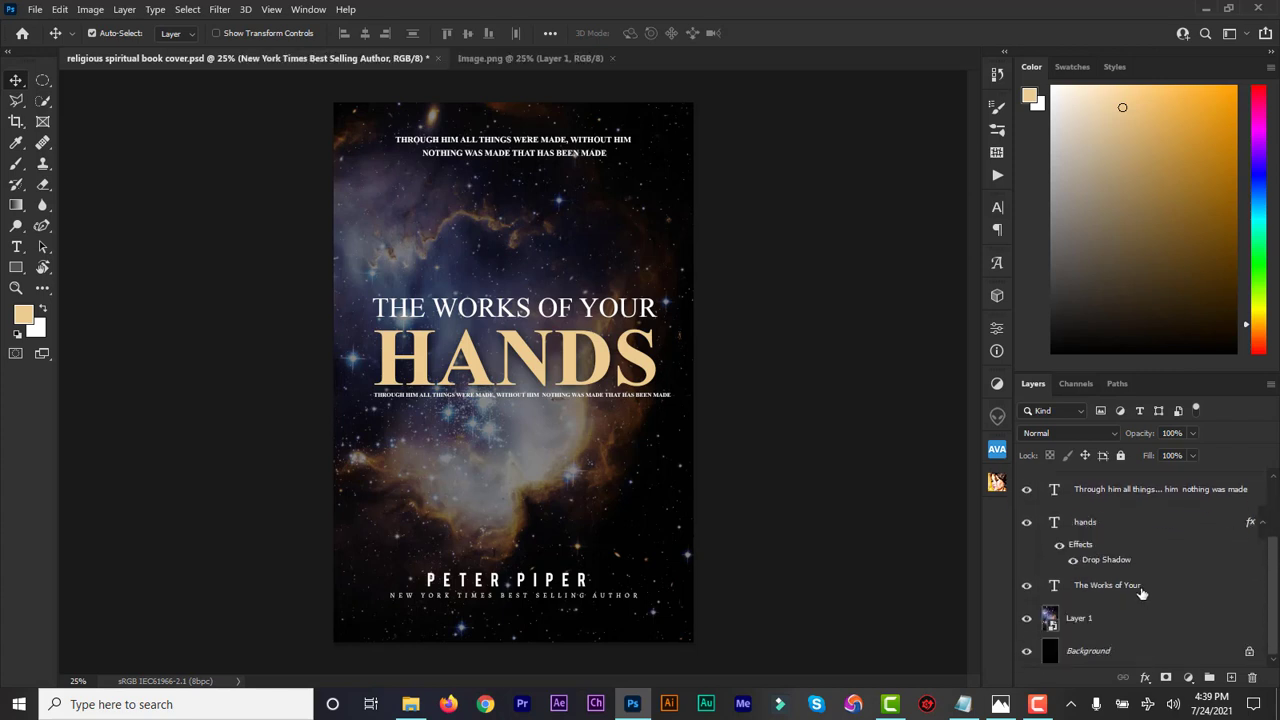
pyautogui.keyDown('shift'); pyautogui.click(1141, 590); pyautogui.keyUp('shift')
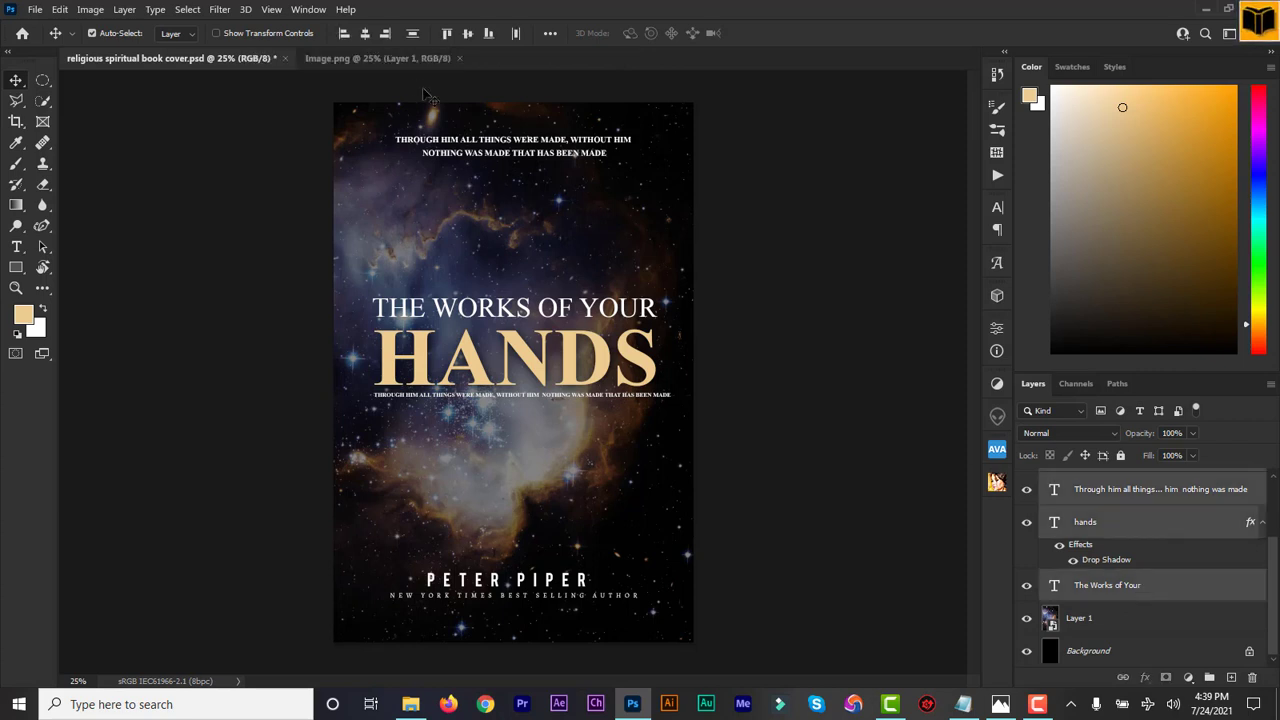
pyautogui.click(366, 39)
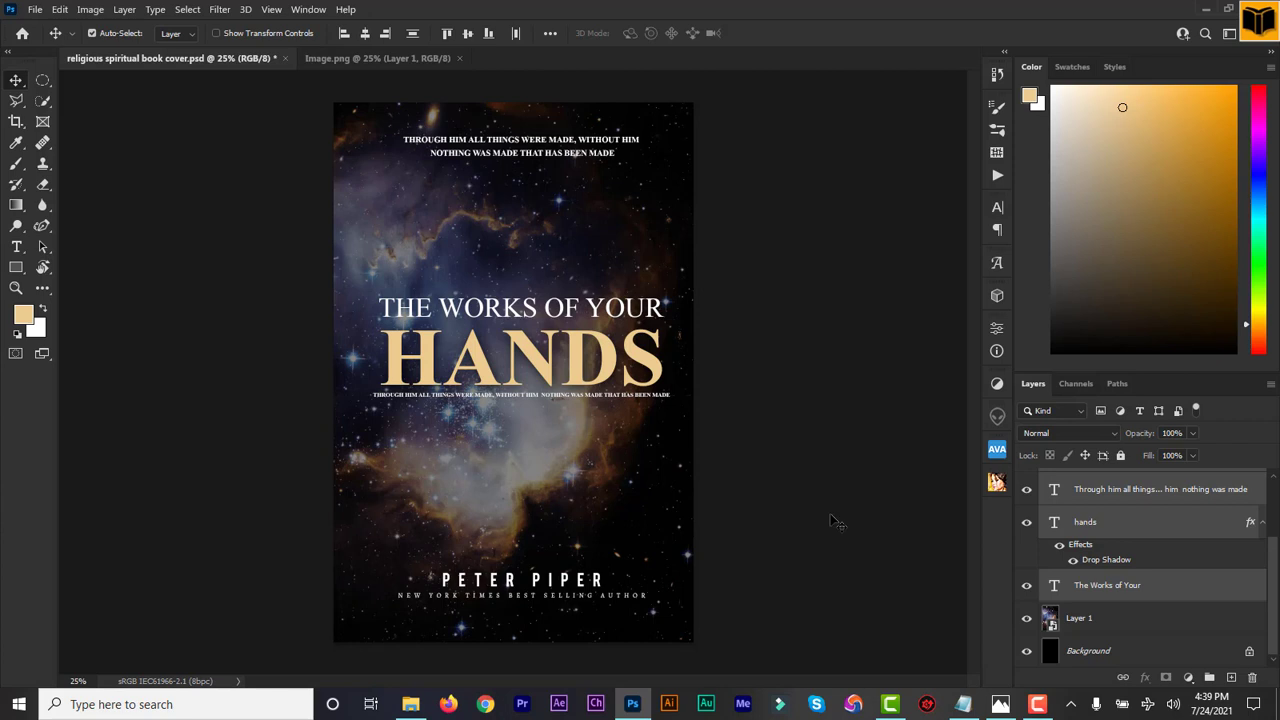
# Step: Deselect the aligned text layers and save the changes to the existing "religious spiritual book cover" PSD
pyautogui.click(821, 636)
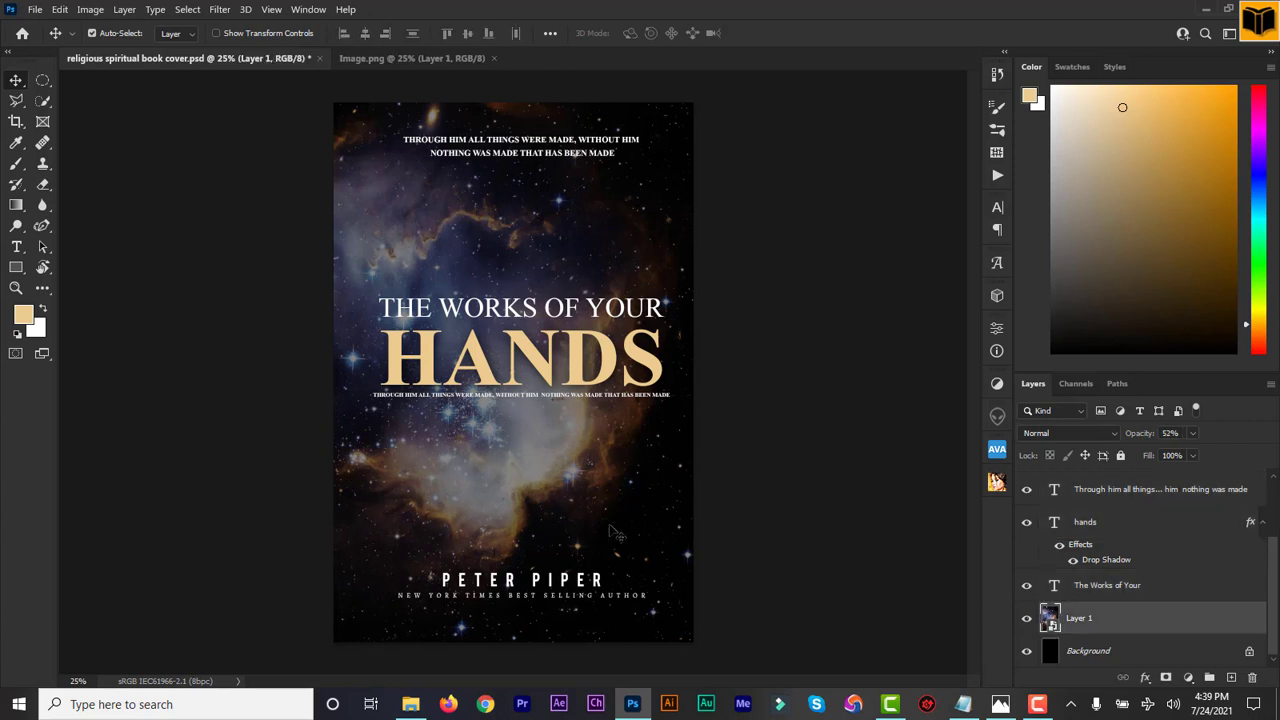
pyautogui.click(36, 9)
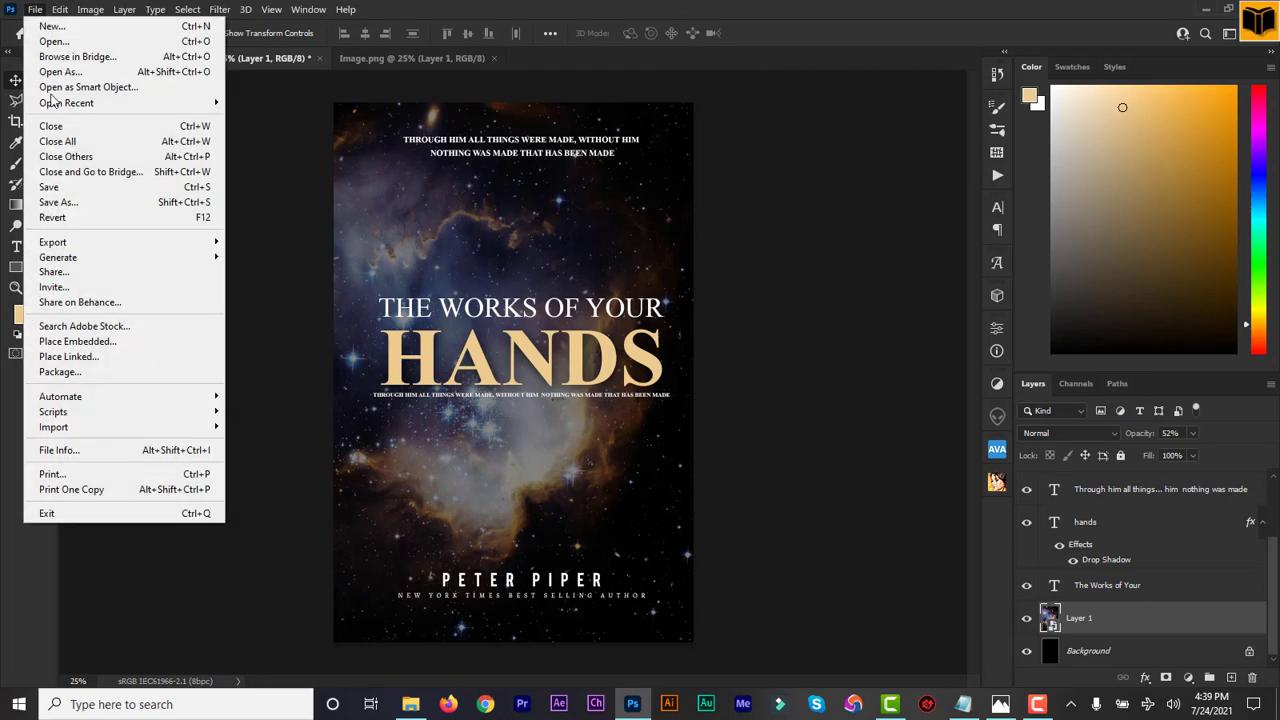
pyautogui.click(52, 187)
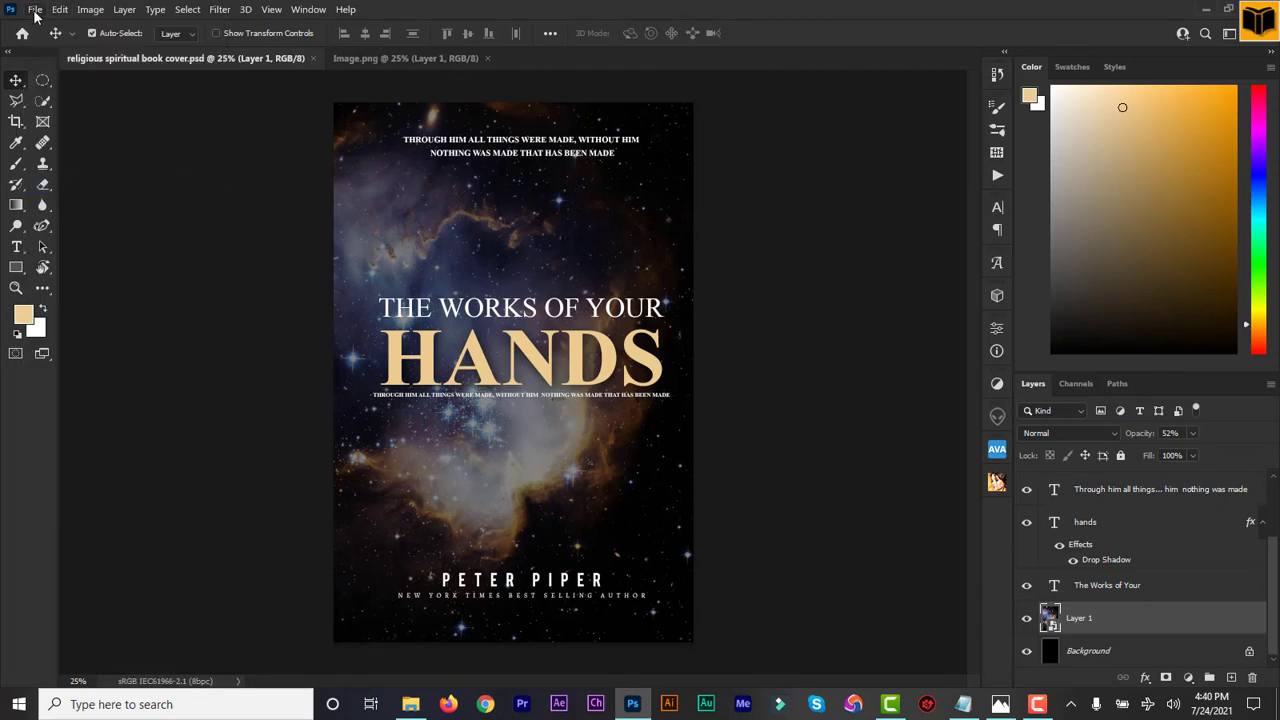
# Step: Save a JPEG copy of the cover as "religious spiritual book cover 2" in the Religious folder at quality 8 (High), Baseline ("Standard")
pyautogui.click(35, 11)
pyautogui.click(92, 203)
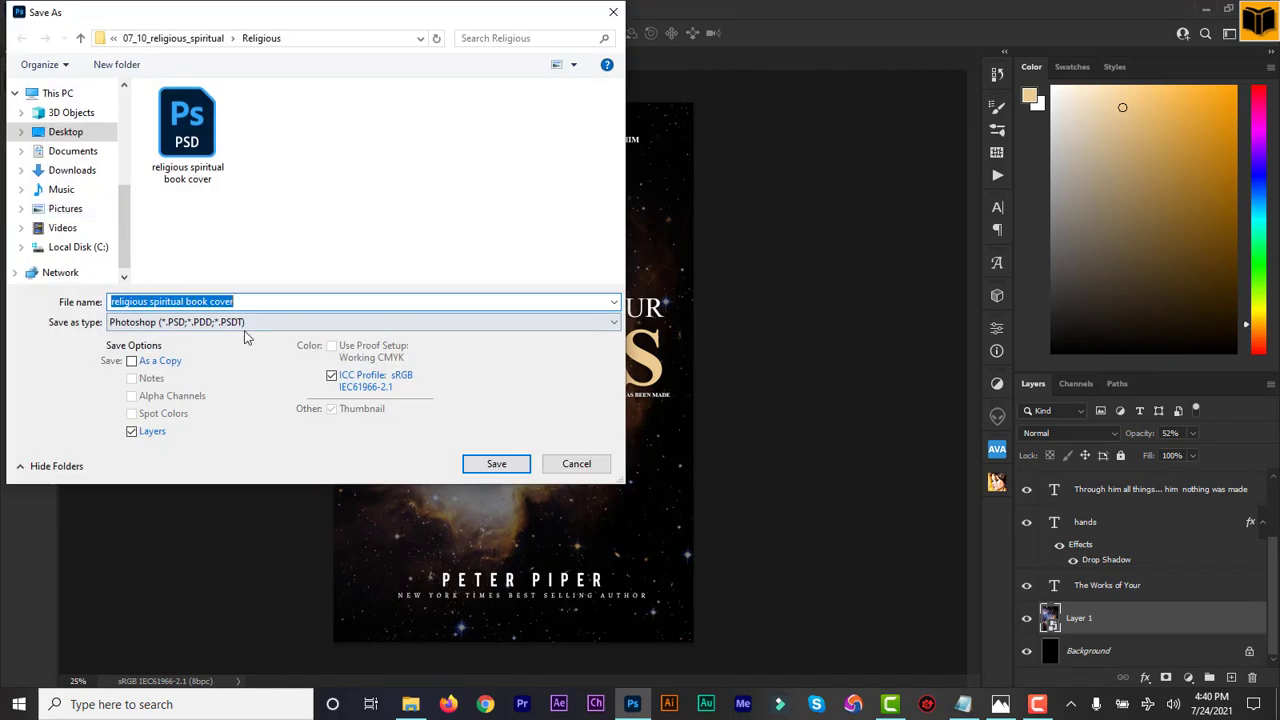
pyautogui.click(256, 302)
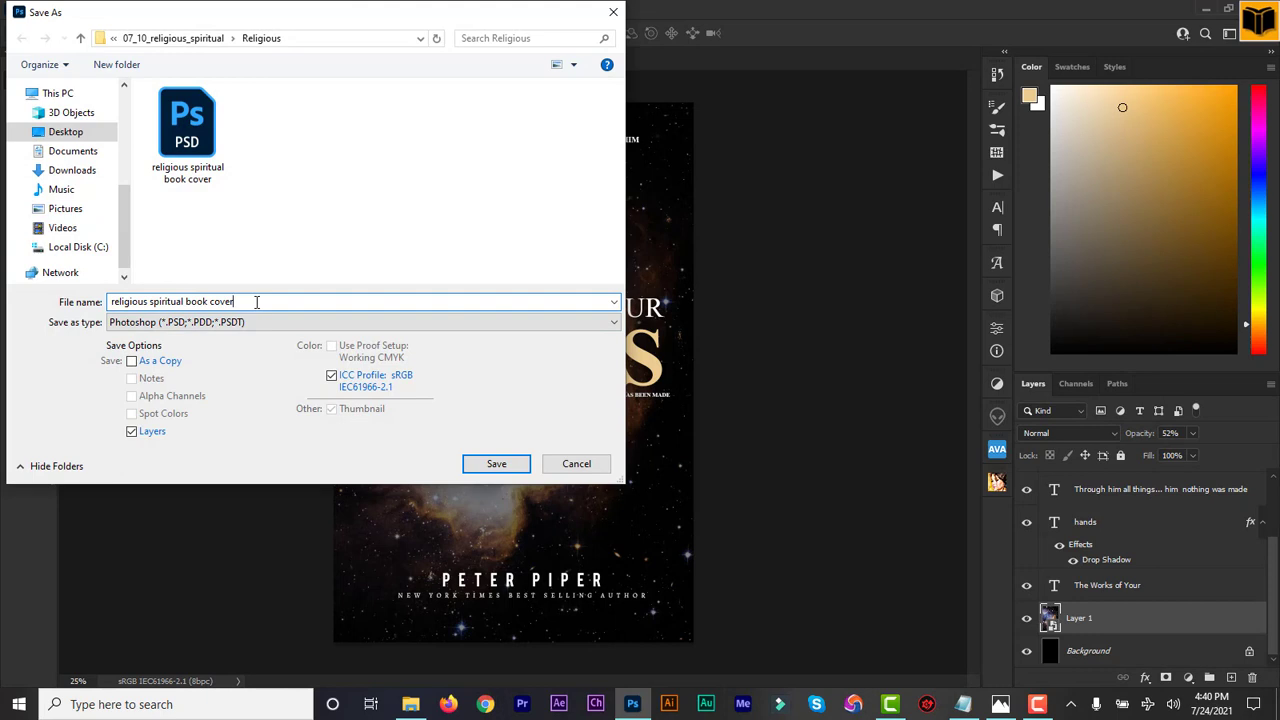
pyautogui.write('2')
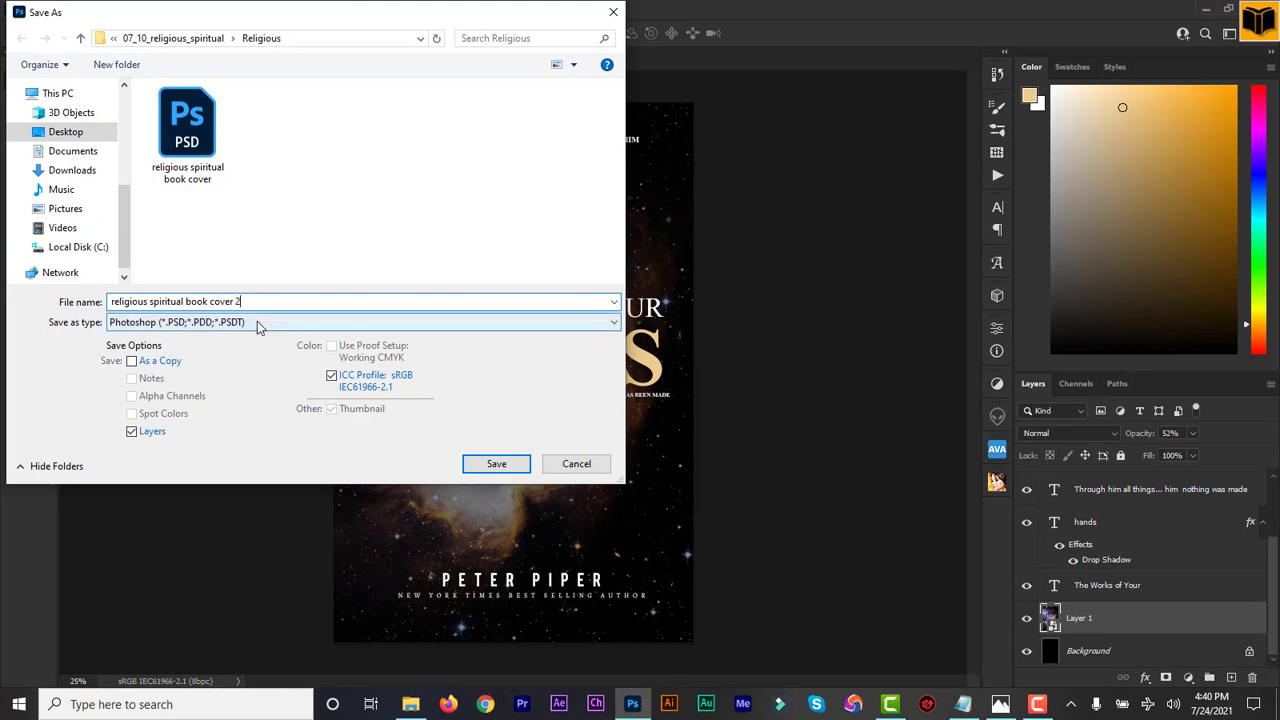
pyautogui.click(257, 321)
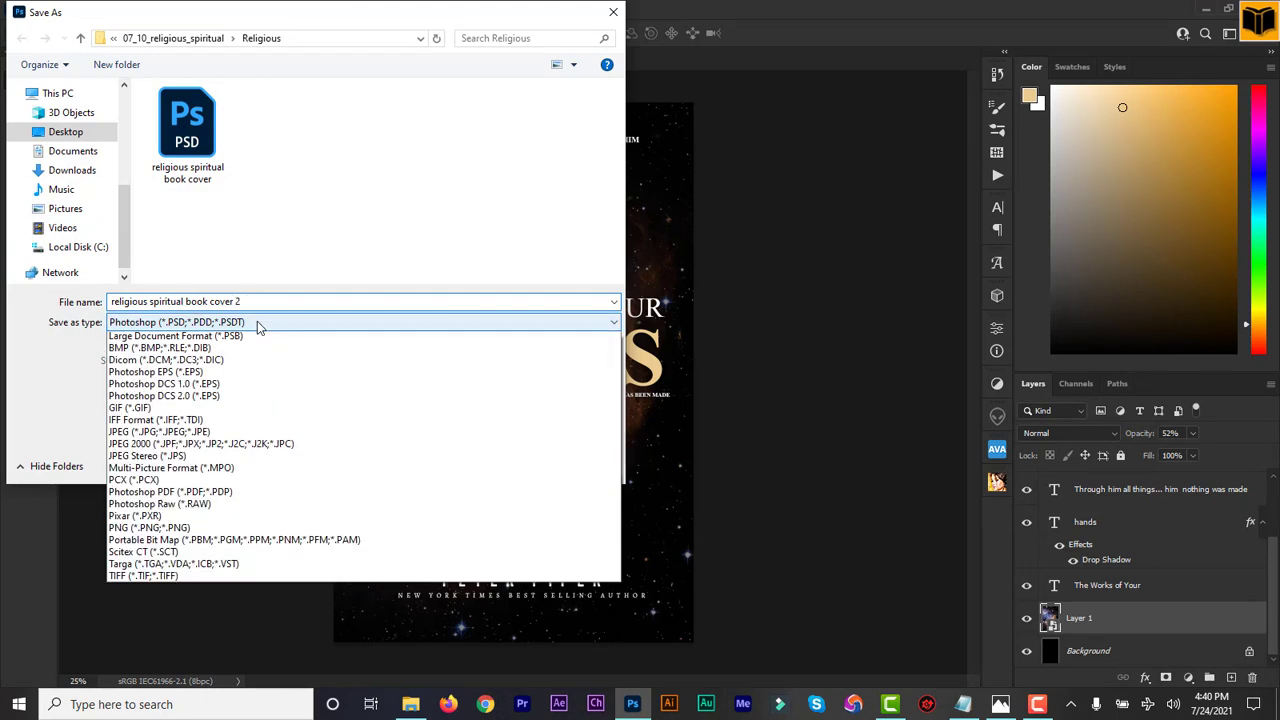
pyautogui.click(222, 447)
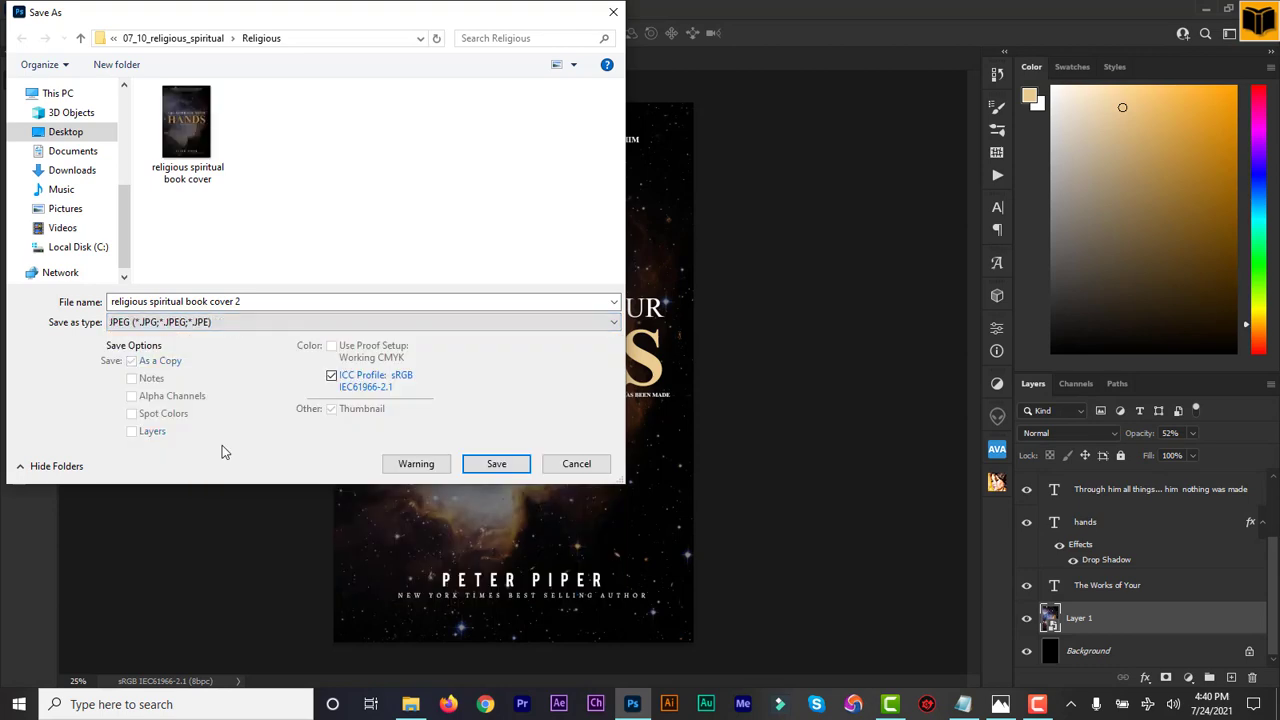
pyautogui.click(491, 460)
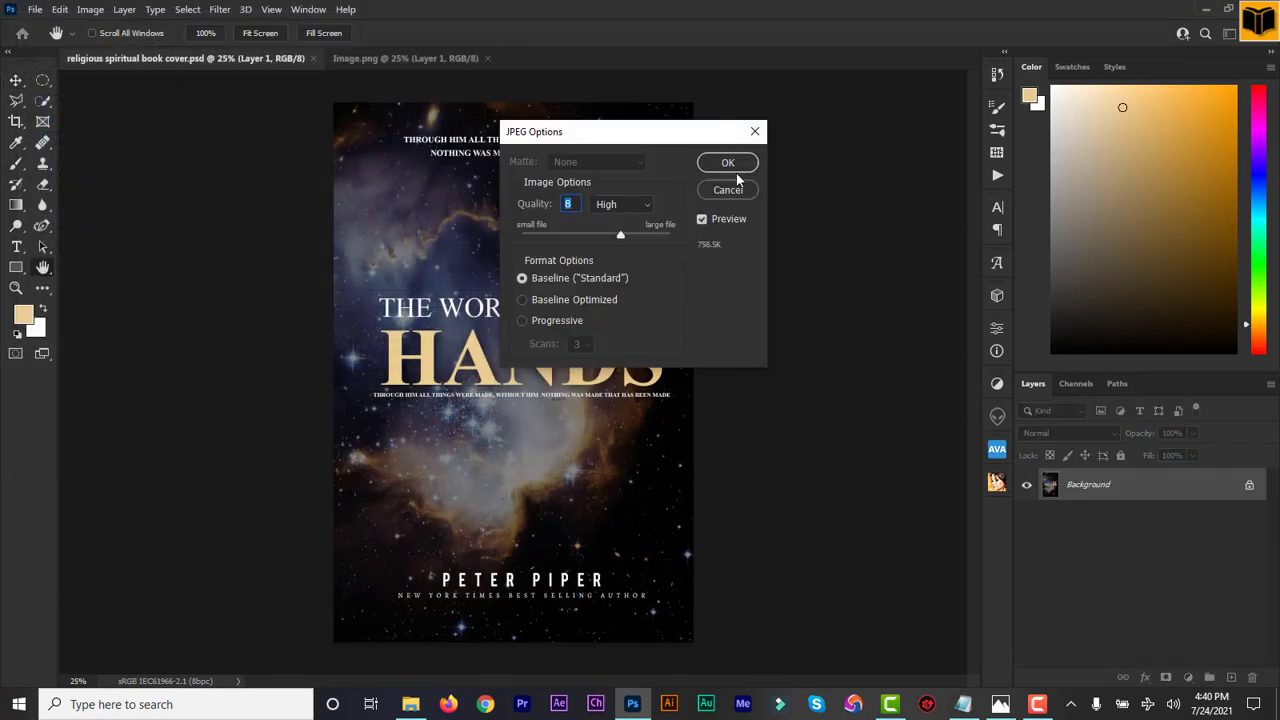
pyautogui.click(728, 164)
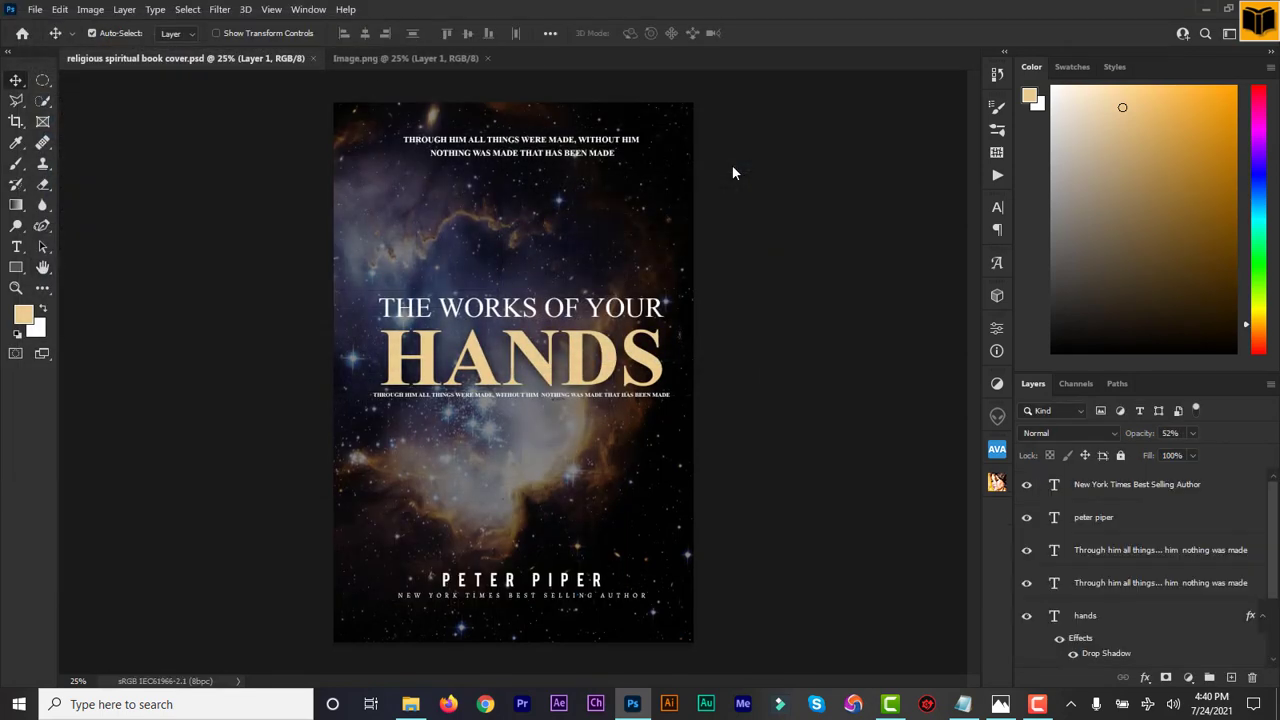
# Step: View the exported "religious spiritual book cover 2" image from the Religious folder in File Explorer, close it and return to Photoshop
pyautogui.click(410, 704)
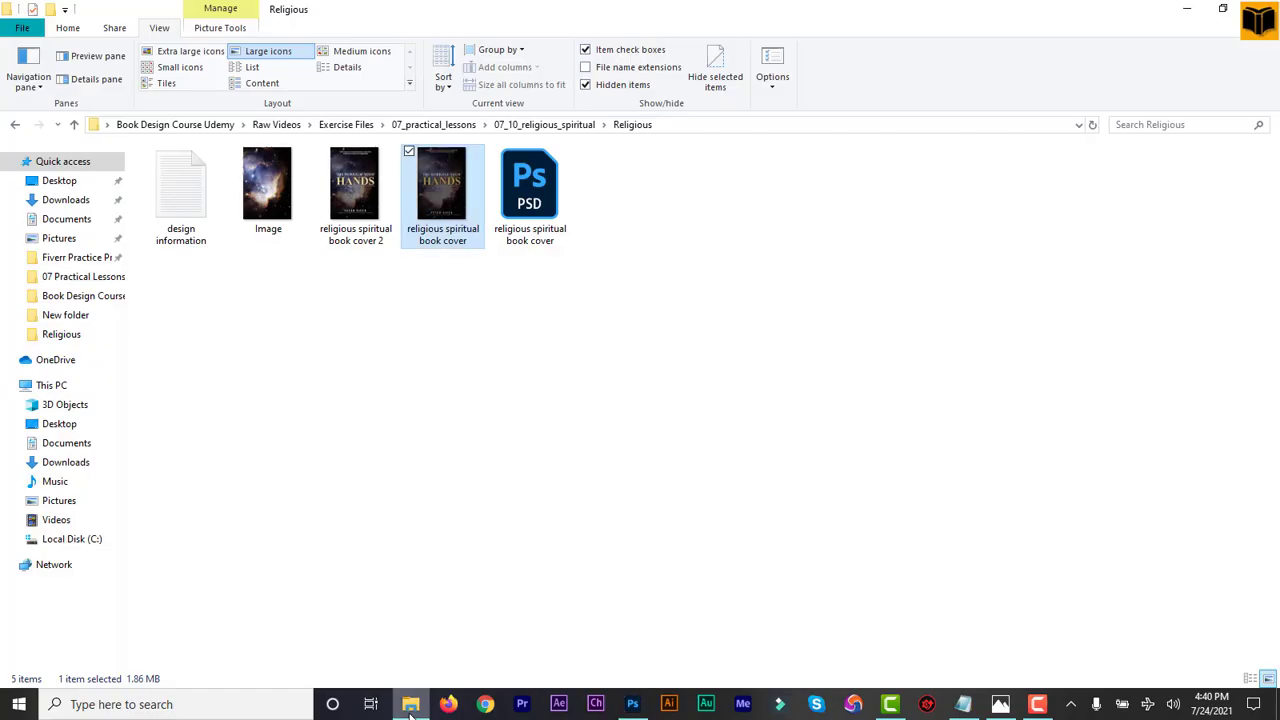
pyautogui.doubleClick(348, 203)
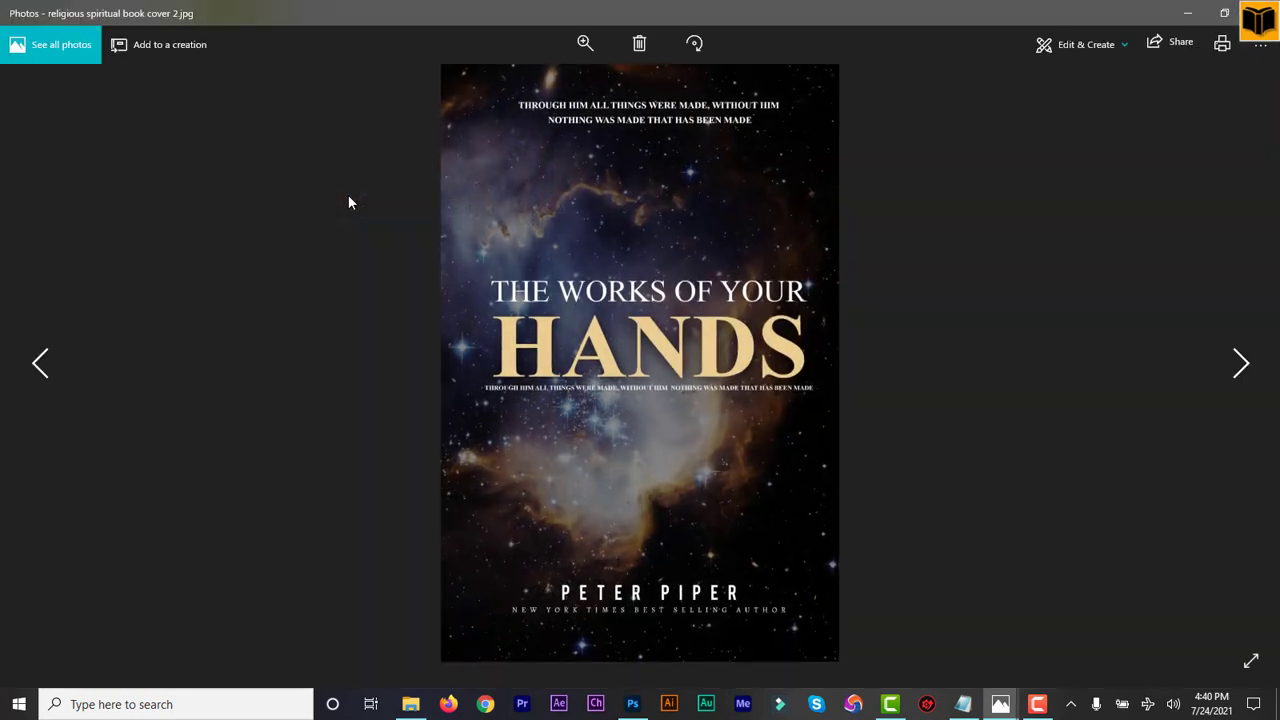
pyautogui.click(1000, 706)
pyautogui.moveTo(941, 652)
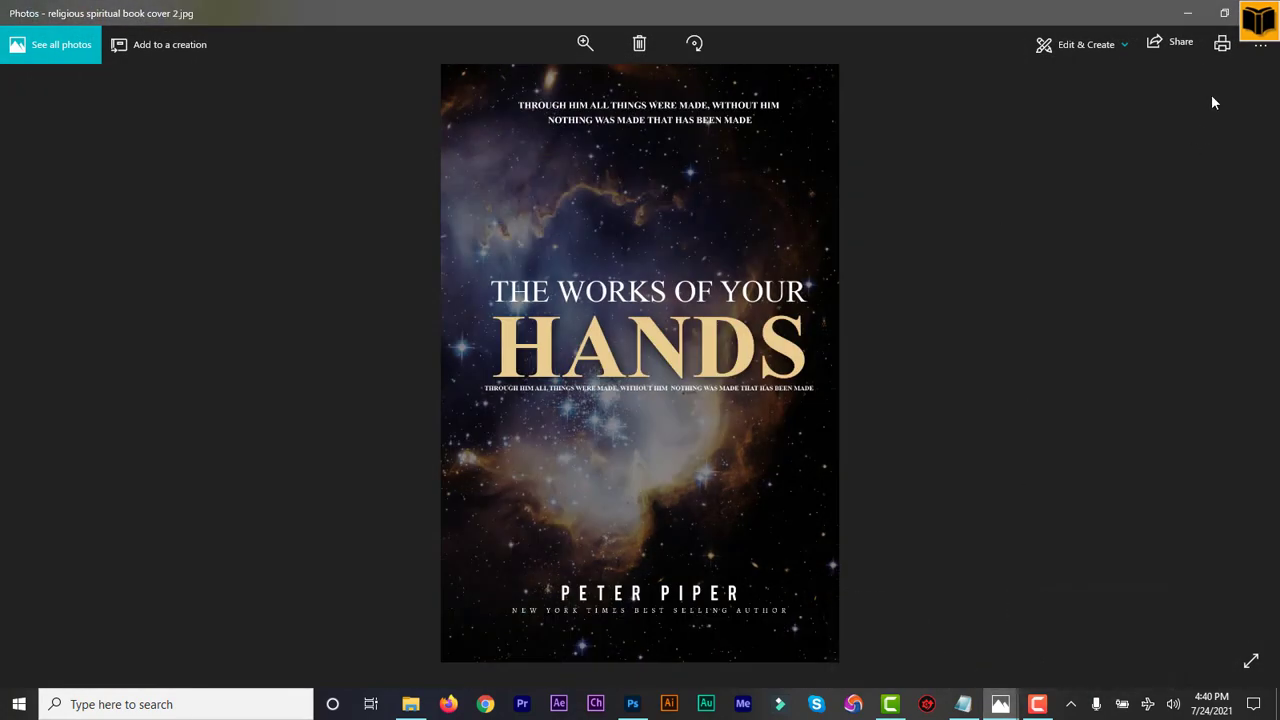
pyautogui.click(1260, 12)
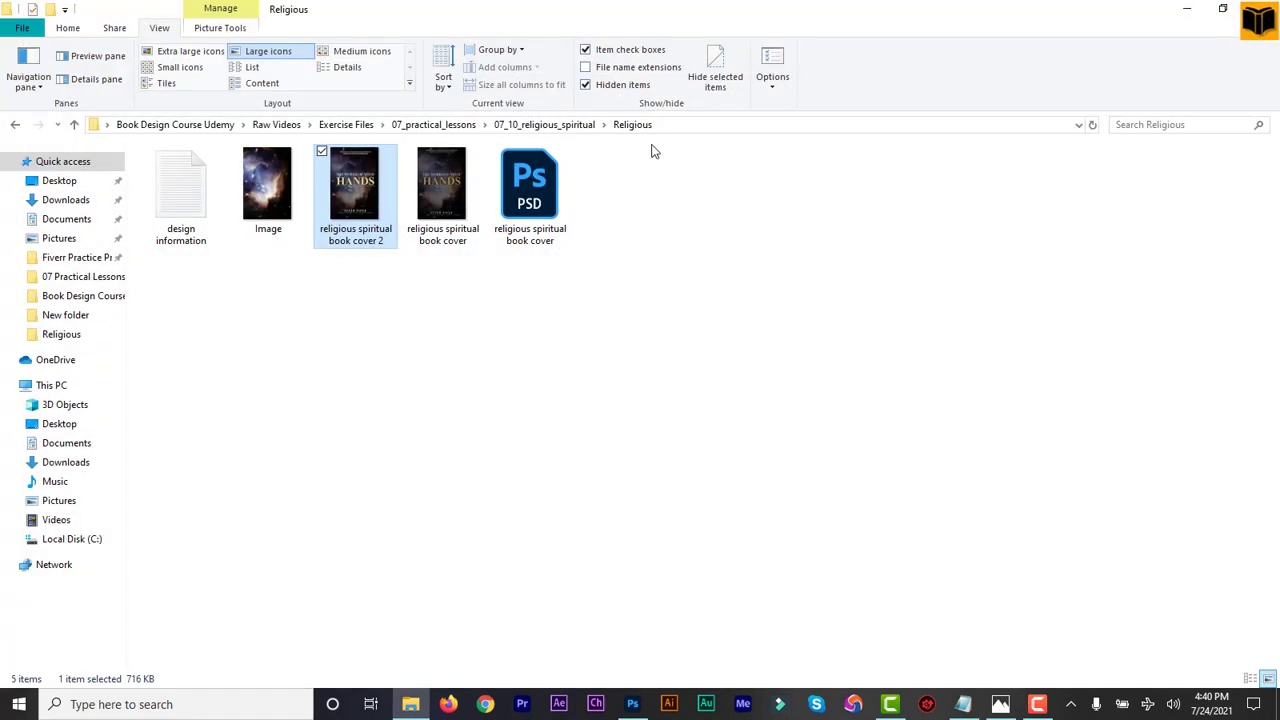
pyautogui.click(511, 325)
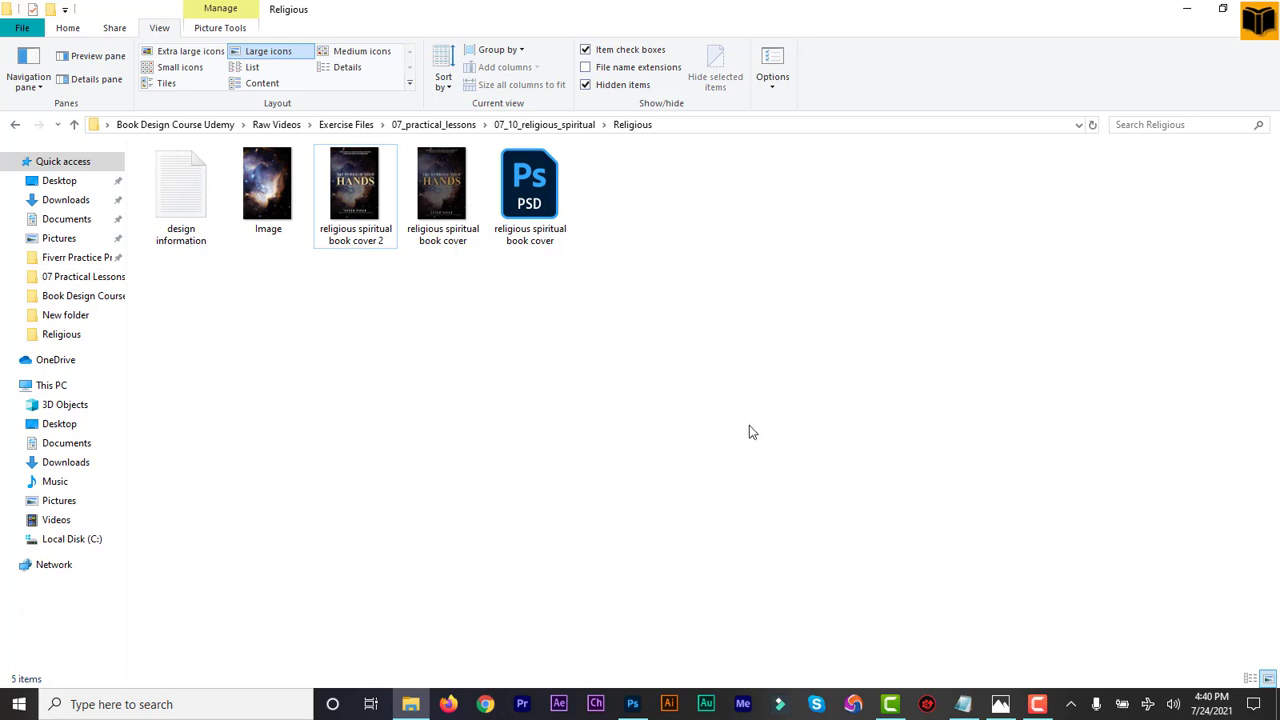
pyautogui.click(633, 705)
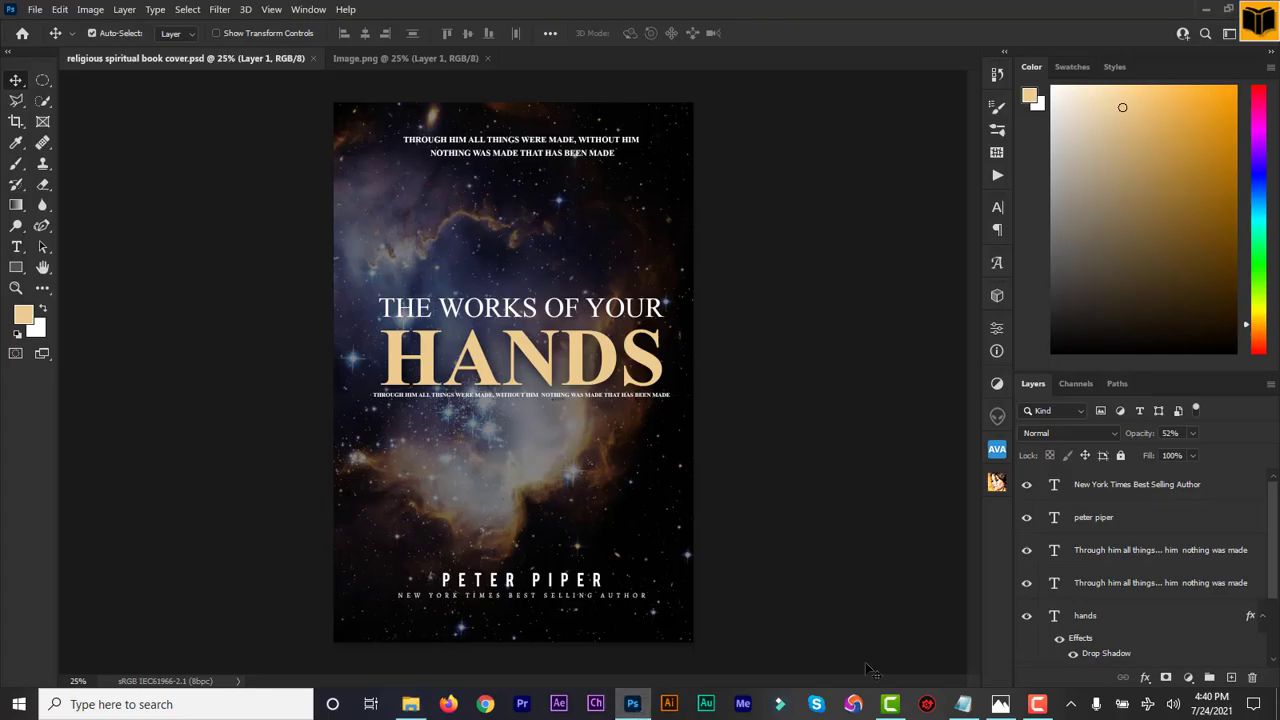